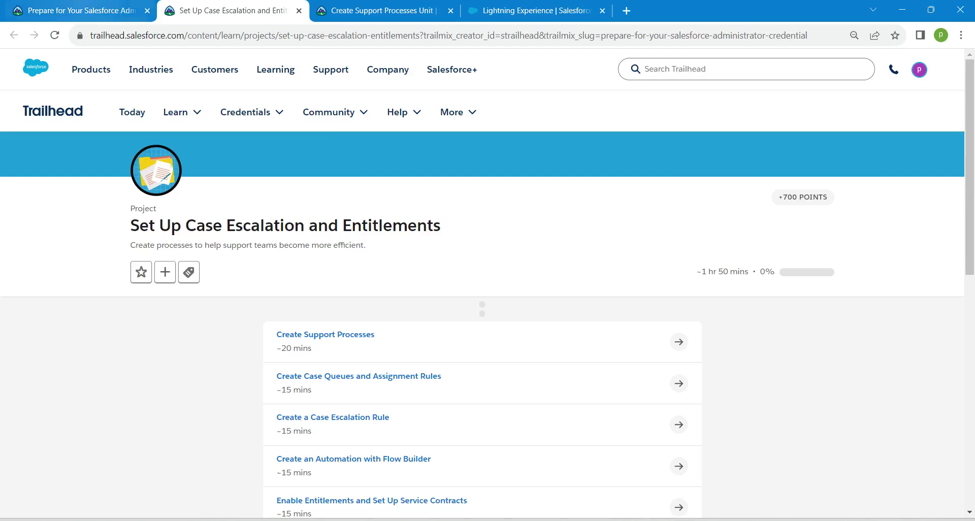
Step: Review the administrator credential trailmix and the Set Up Case Escalation and Entitlements project, ending on the Create Support Processes unit
left_click(88, 10)
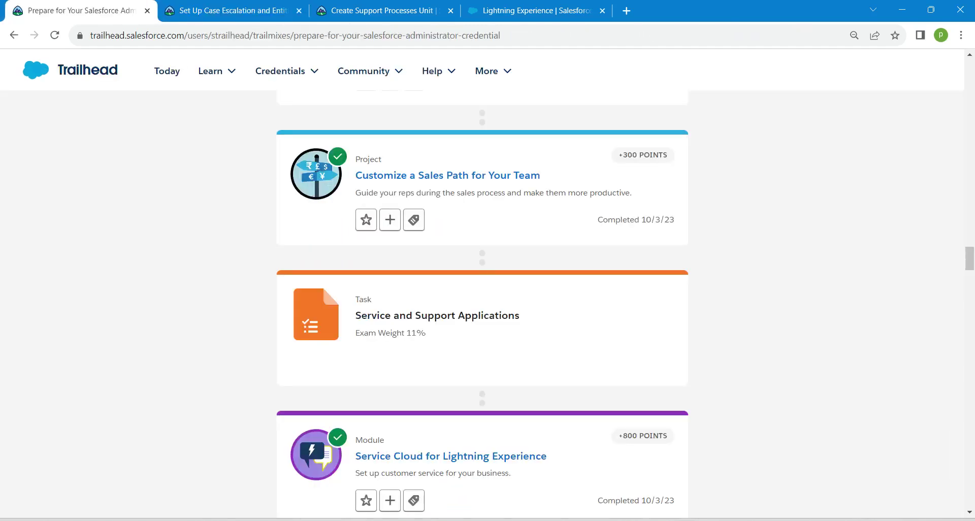
left_click_drag(970, 258, 969, 81)
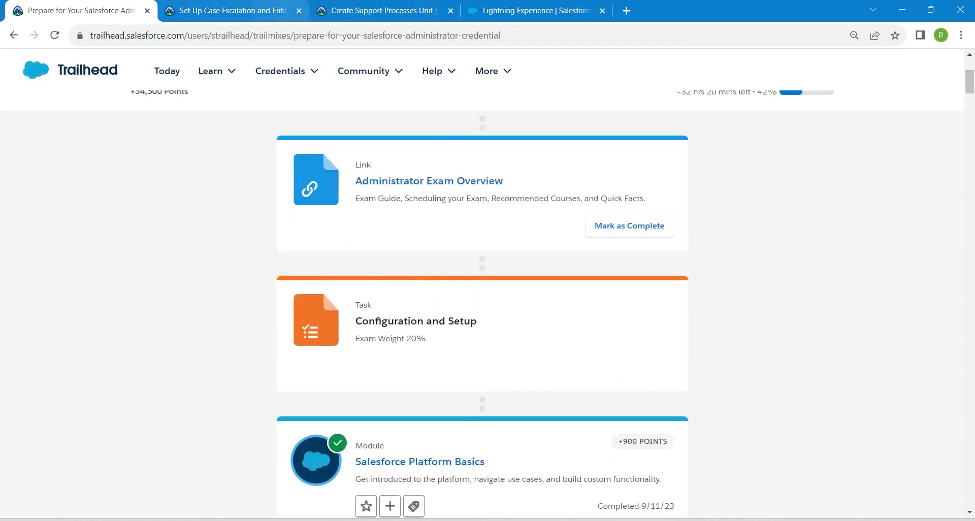
left_click(231, 11)
mouse_move(245, 112)
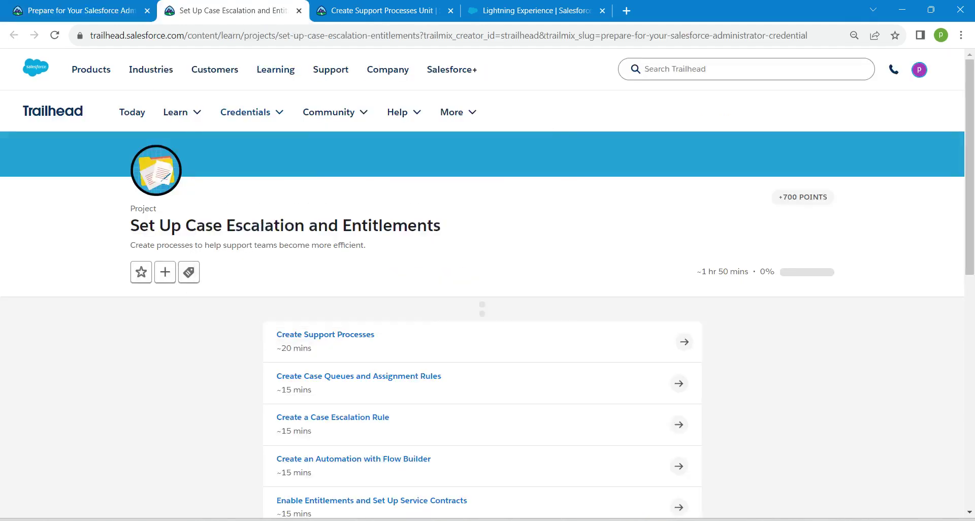
left_click(380, 10)
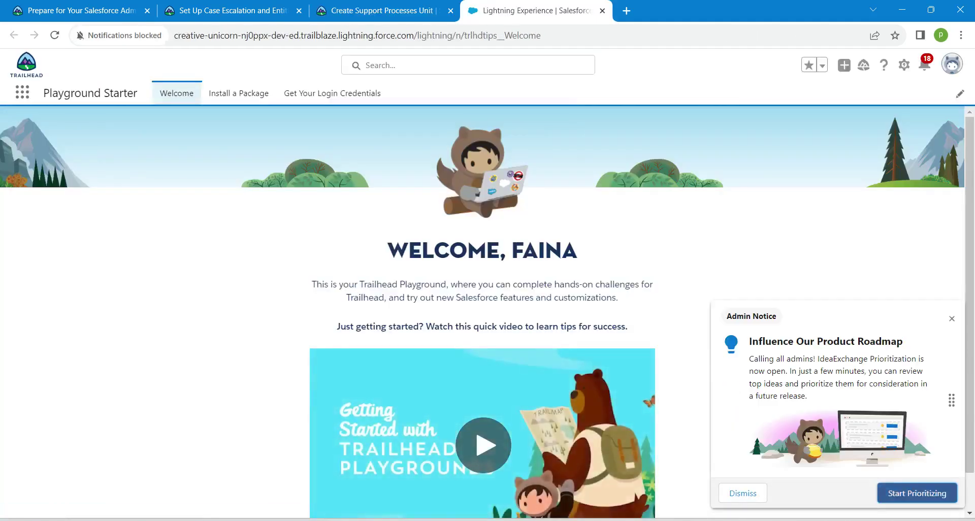
Step: Open Service Setup from the playground and start the Add Your Users flow
left_click(904, 65)
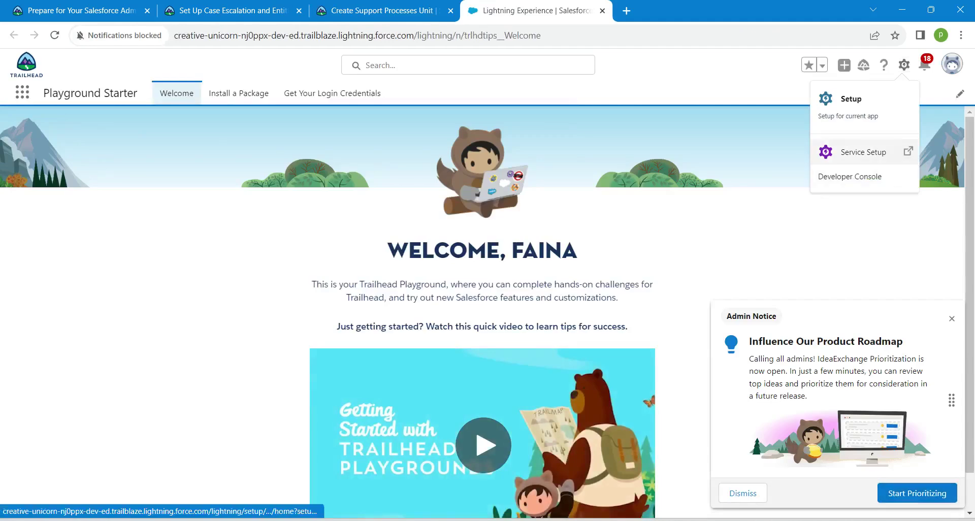
left_click(863, 152)
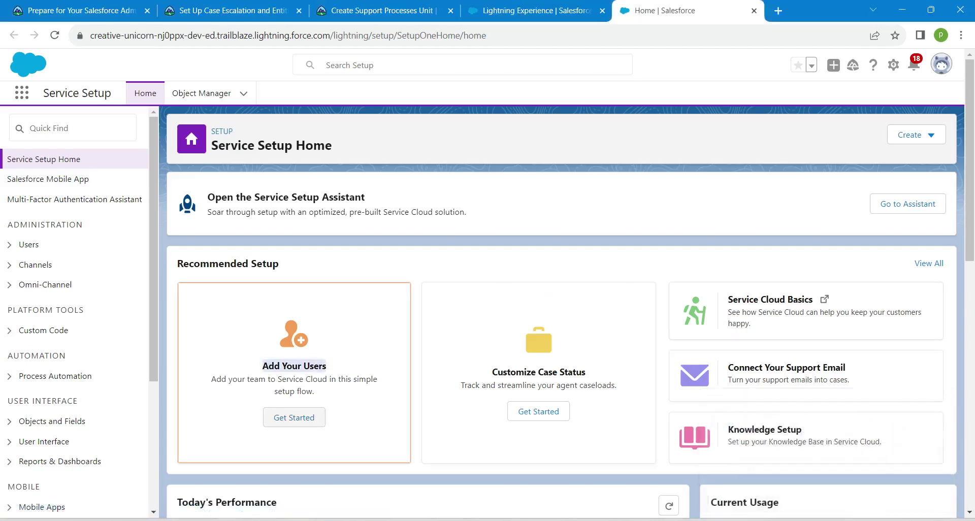
left_click(294, 418)
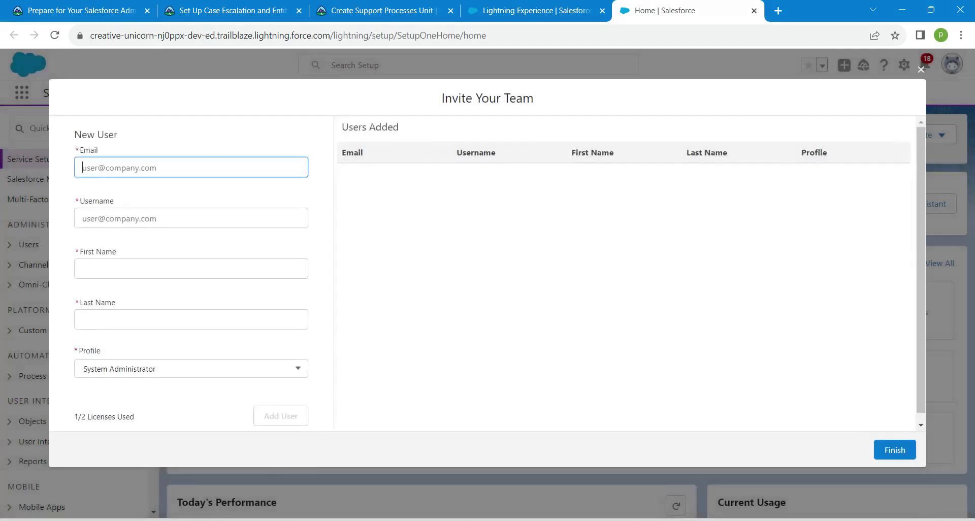
Step: Select the base of the new user's email in the Create Support Processes instructions and close the playground's welcome page
left_click(376, 10)
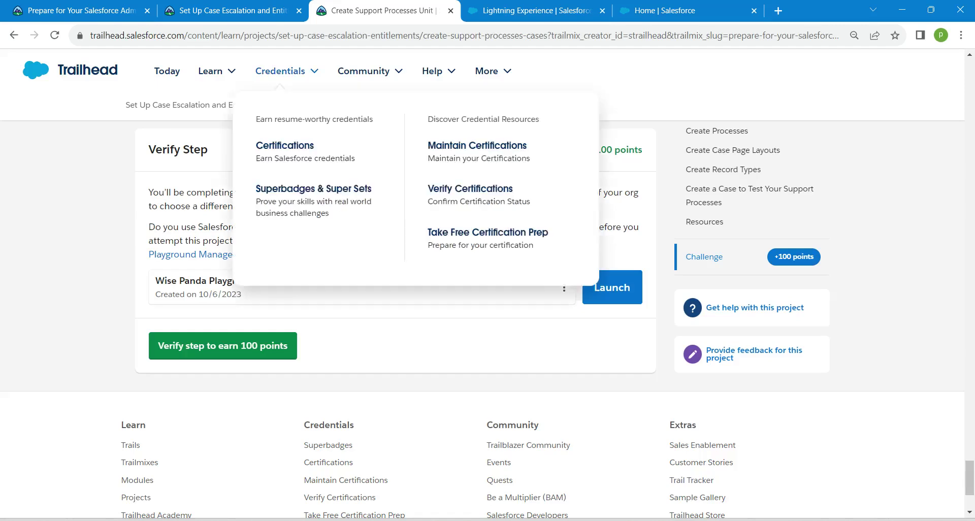
scroll(396, 305, "up", 15)
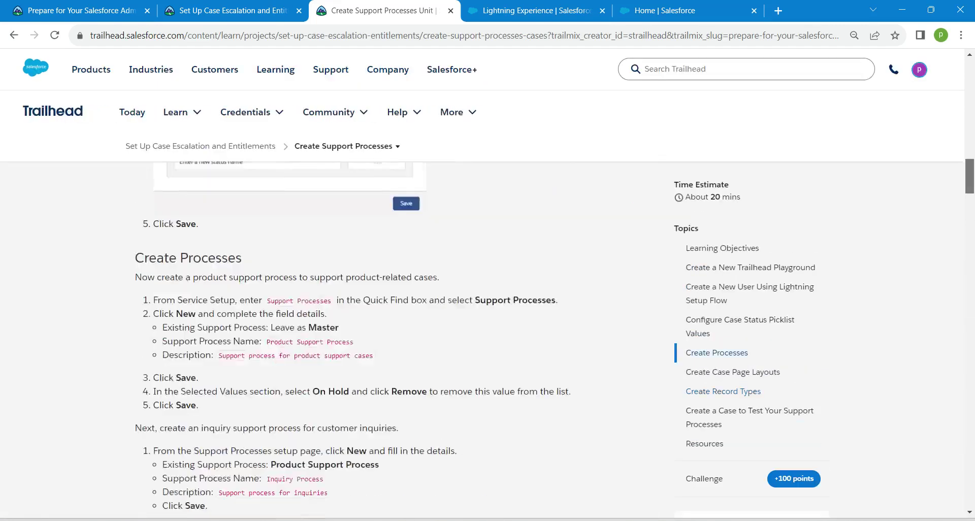
scroll(396, 305, "up", 4)
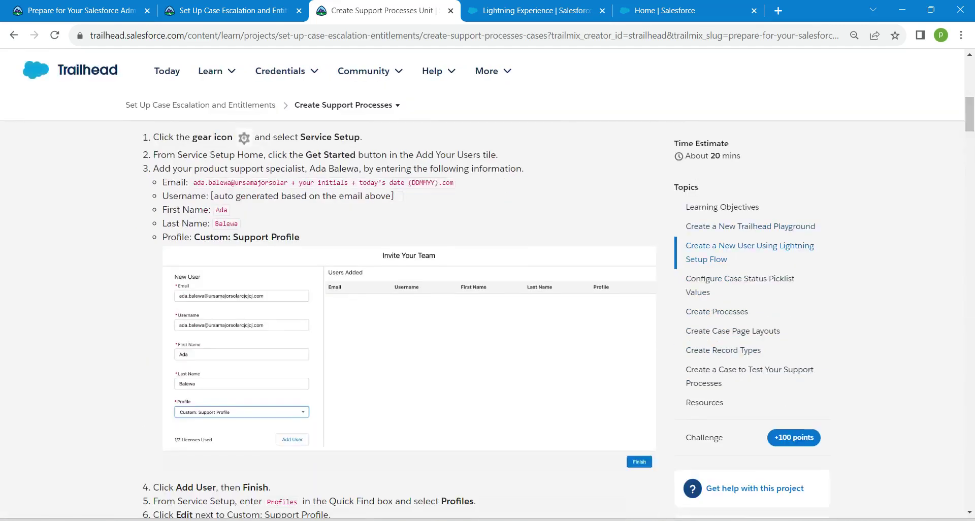
left_click_drag(193, 182, 288, 182)
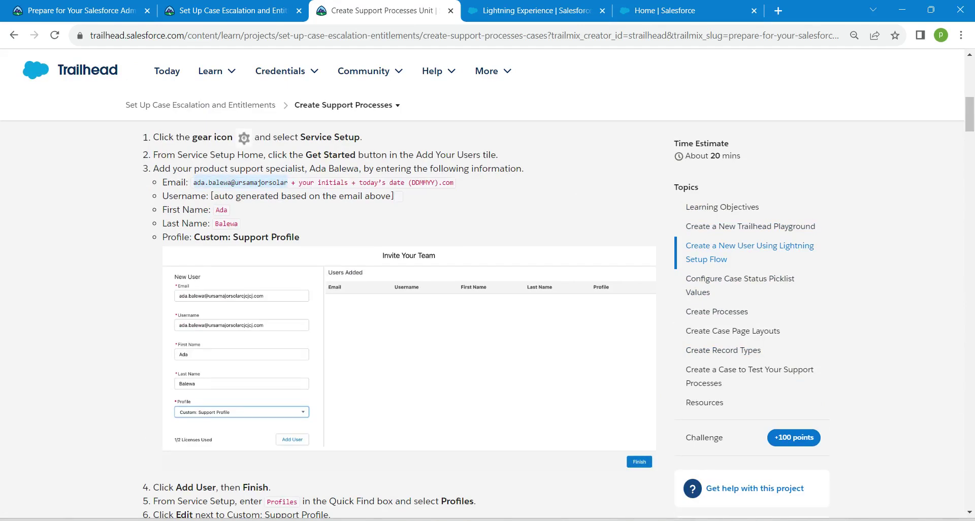
left_click(533, 10)
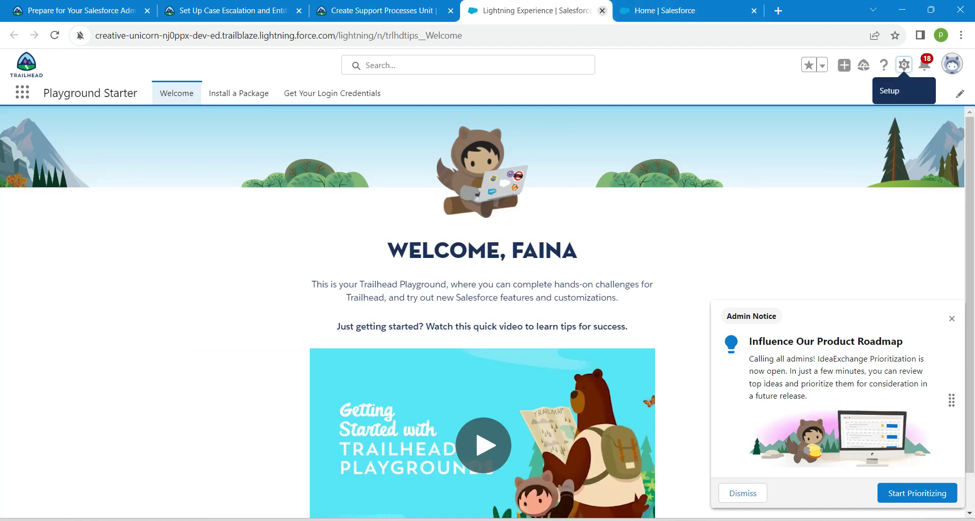
left_click(602, 10)
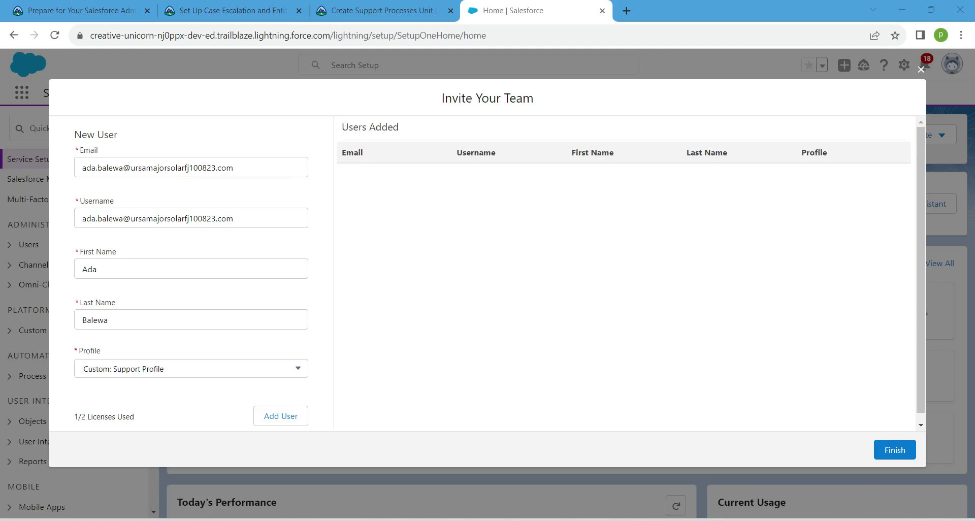
Step: Check the new user's email, username and first name entries in the Invite Your Team form
left_click_drag(130, 168, 187, 168)
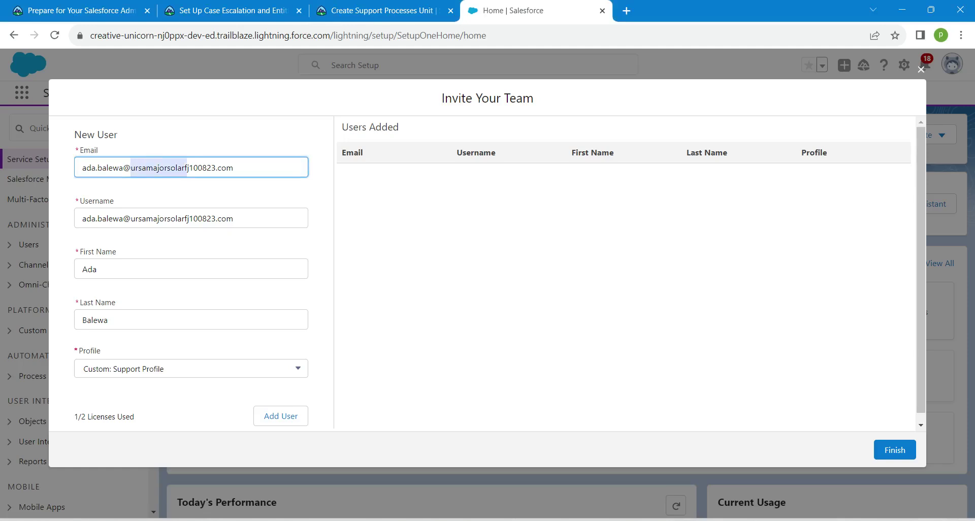
left_click(184, 168)
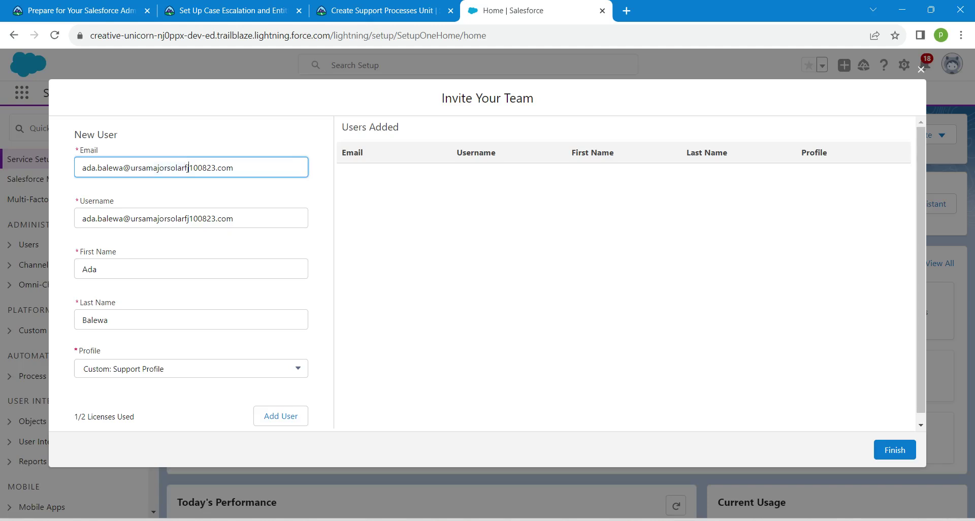
left_click_drag(188, 168, 216, 168)
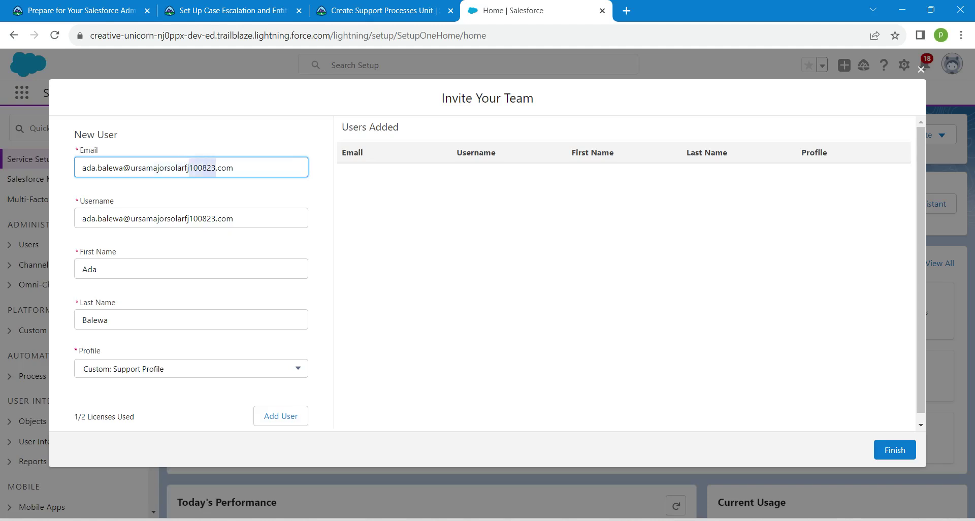
left_click(244, 190)
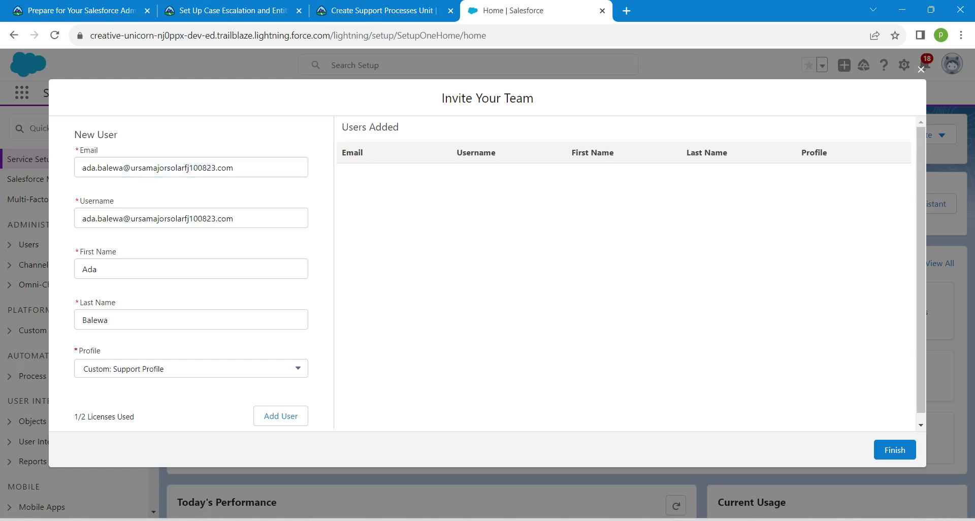
left_click(241, 219)
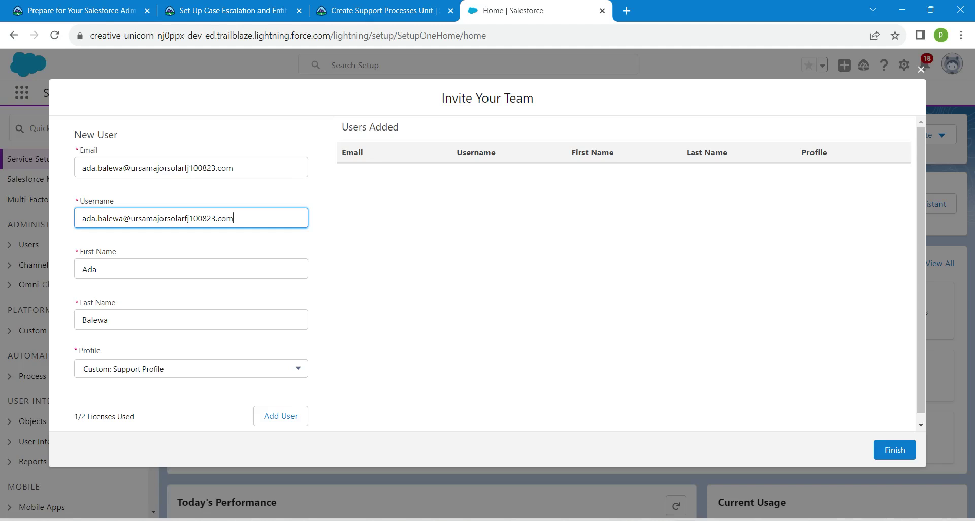
left_click(234, 270)
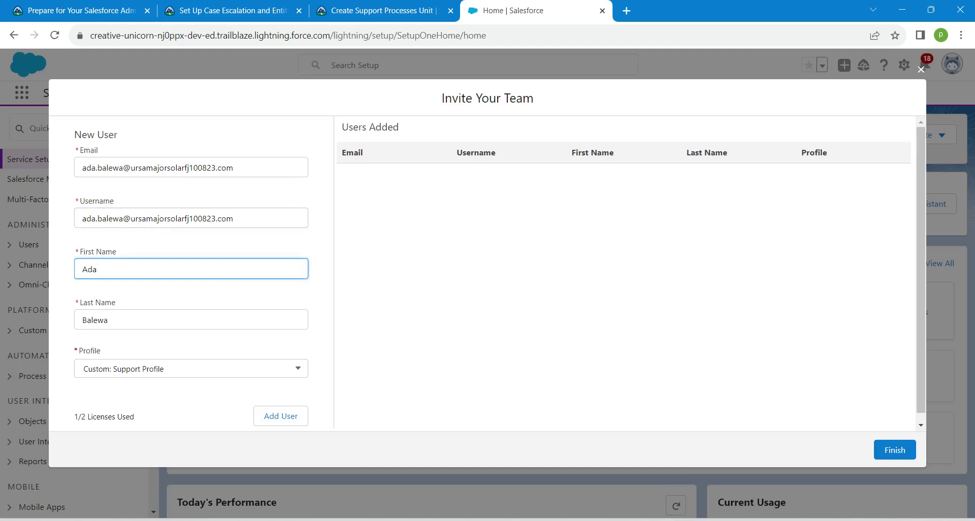
Step: Assign Custom: Support Profile to the new user, add the user and finish the team invitation
left_click(203, 369)
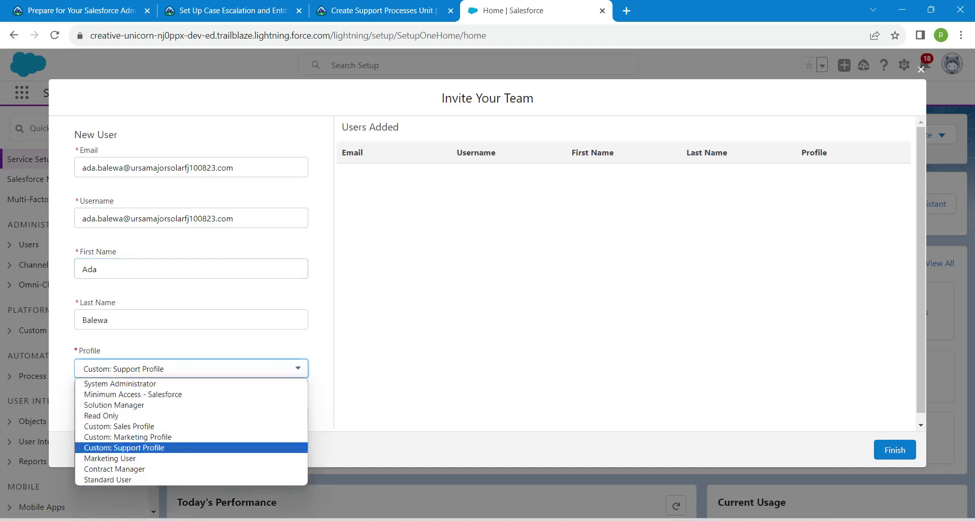
left_click(152, 448)
left_click(193, 399)
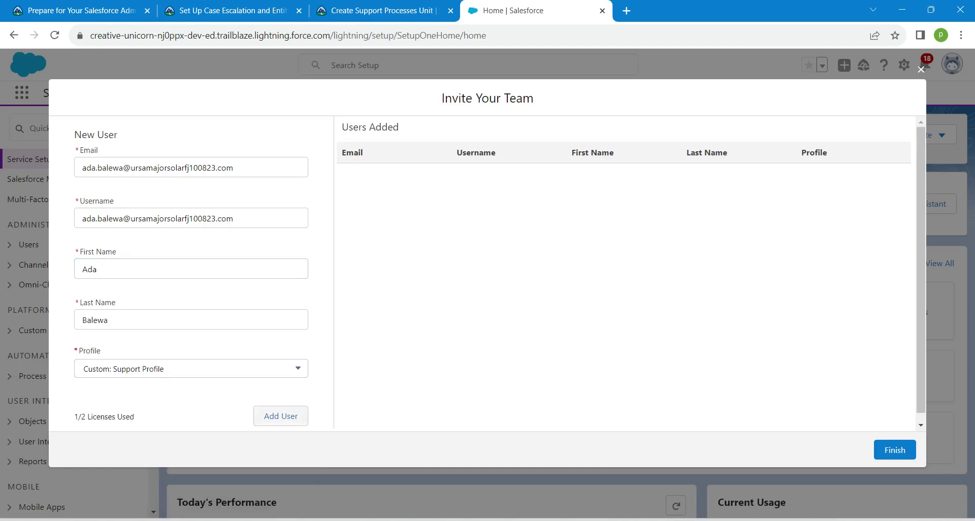
key("Return")
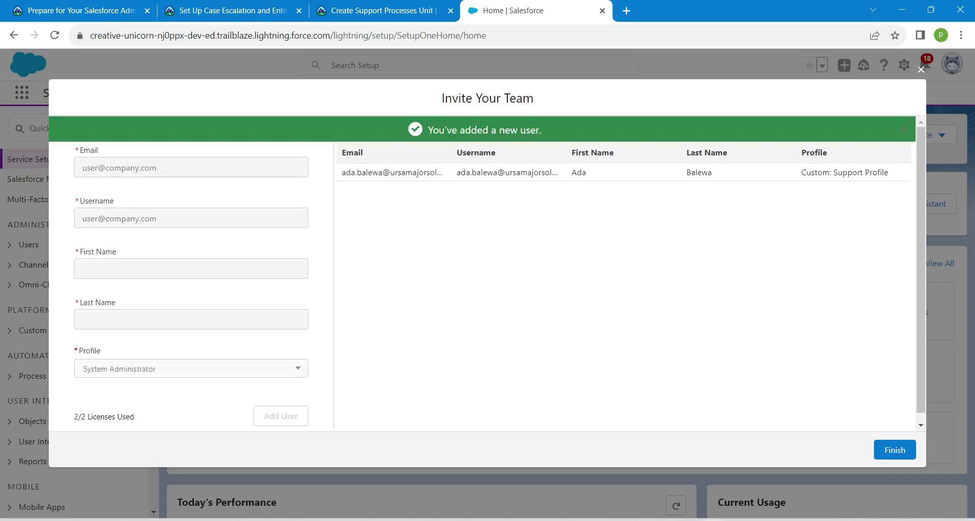
left_click_drag(542, 131, 428, 131)
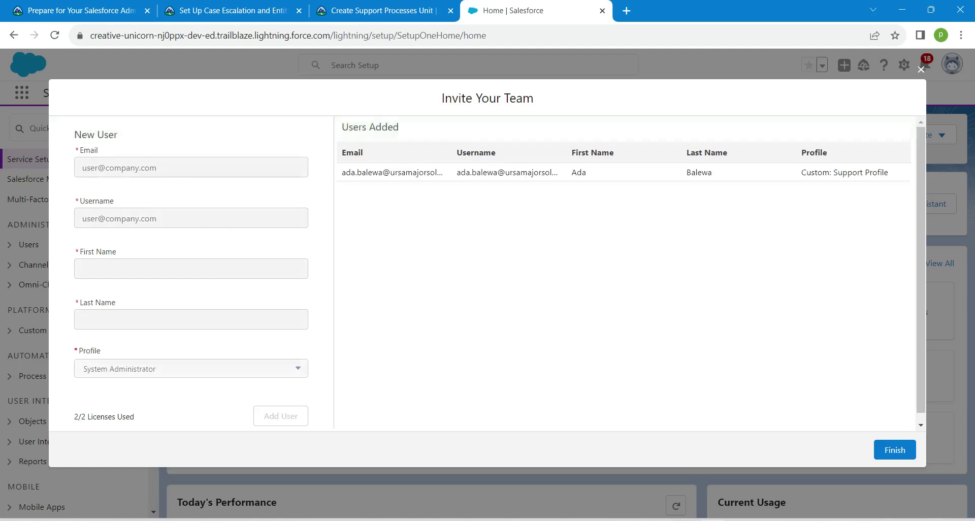
left_click(895, 450)
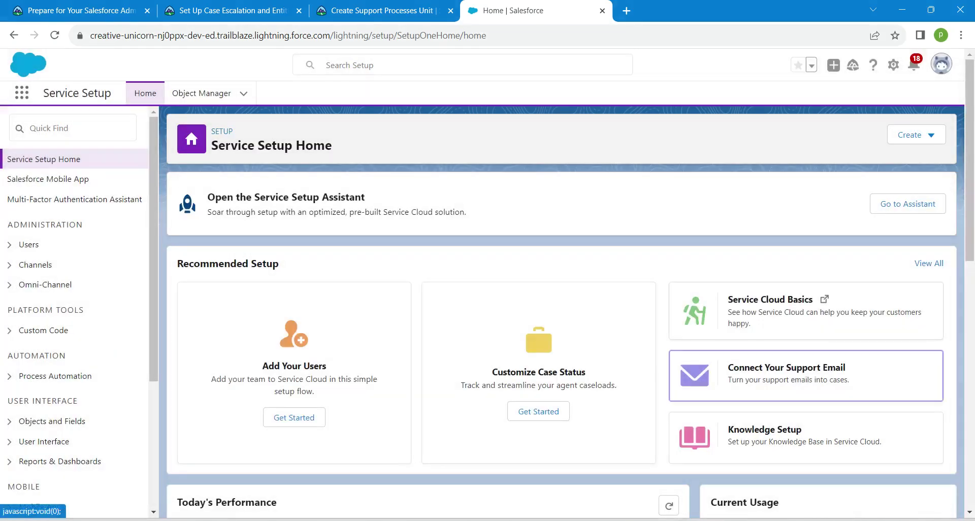
Step: Search Service Setup for "profile" and open the Profiles page
left_click(73, 128)
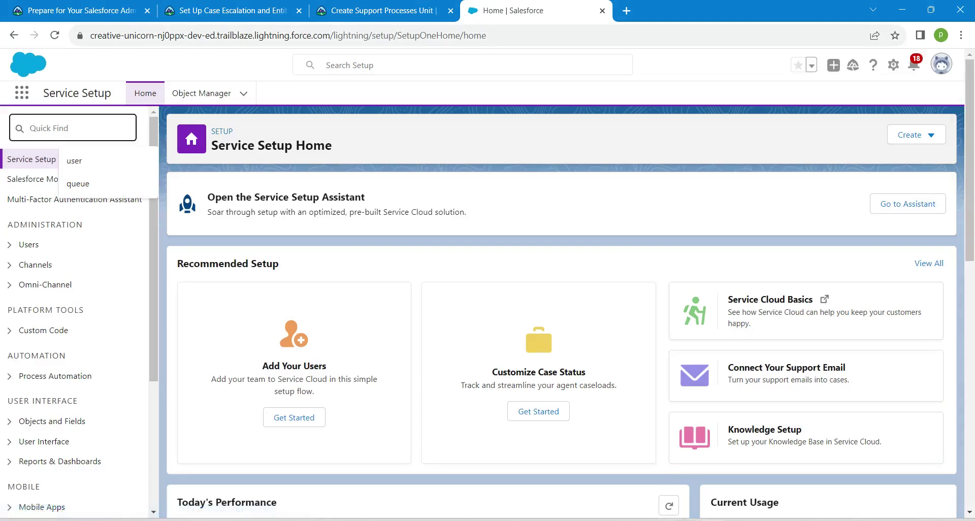
type("pro")
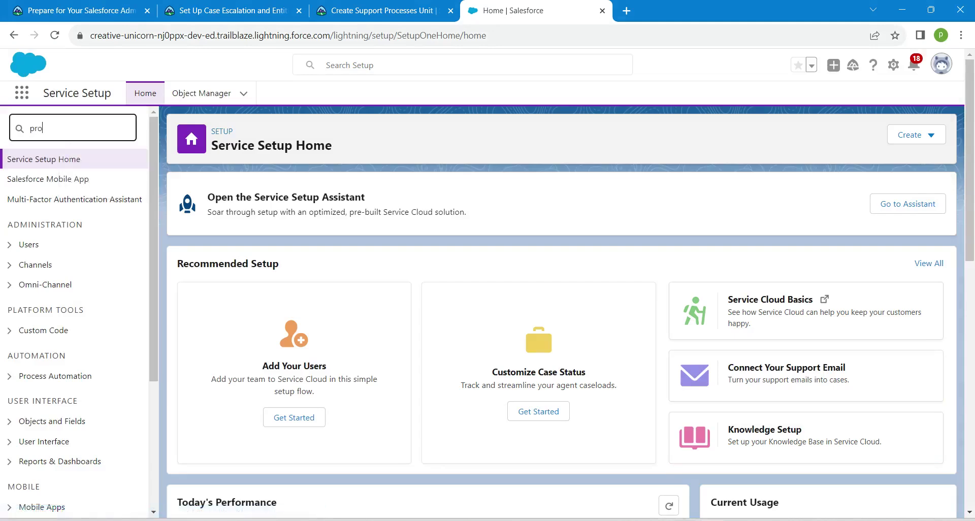
type("file")
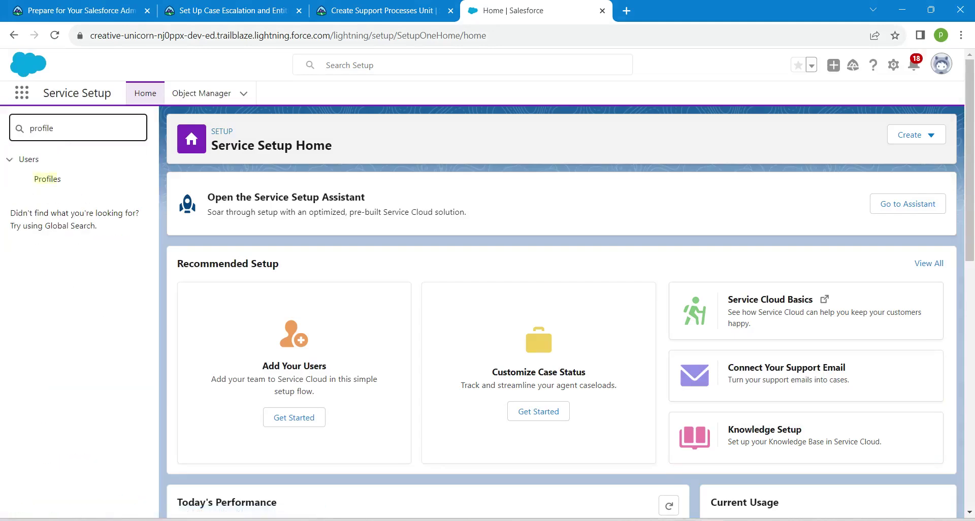
left_click(47, 179)
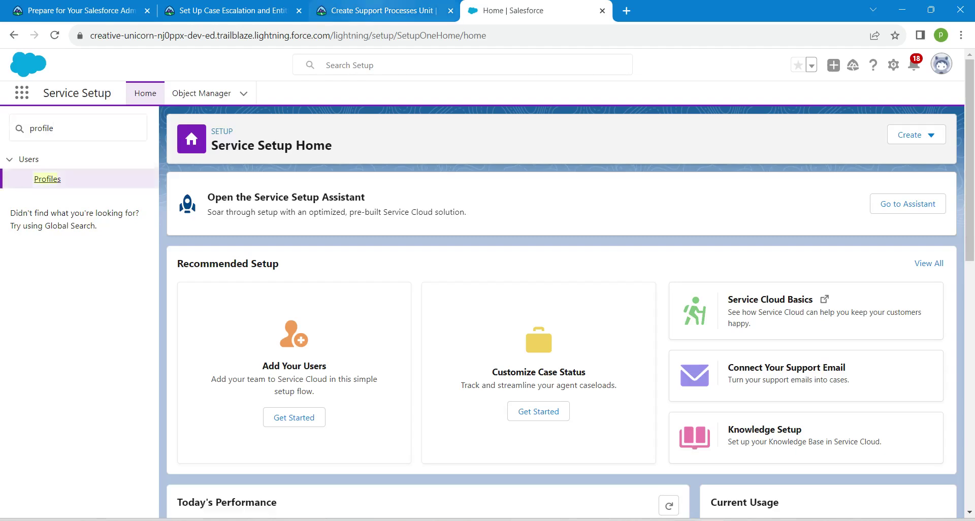
Step: Copy the company name "Ursa Major Solar" from the user setup instructions in the Create Support Processes unit
left_click(378, 10)
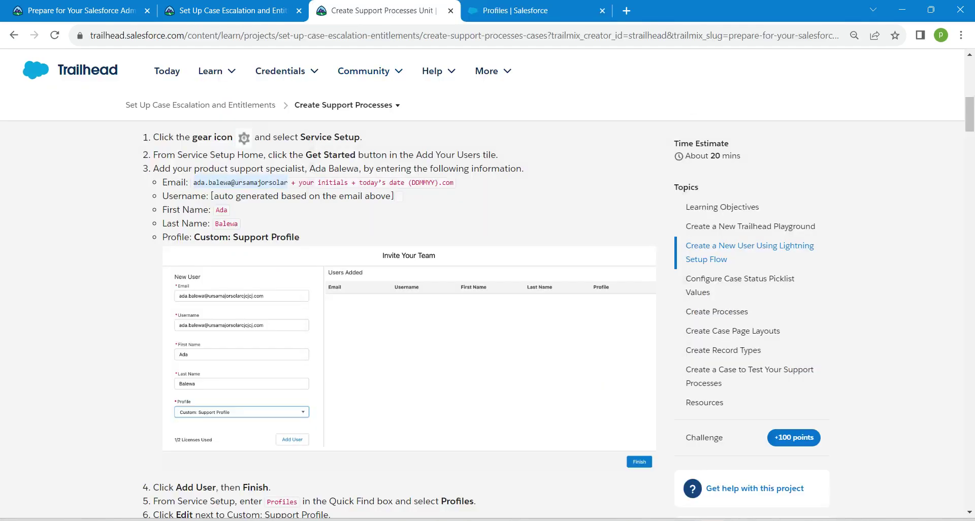
scroll(399, 320, "down", 1)
scroll(399, 320, "down", 3)
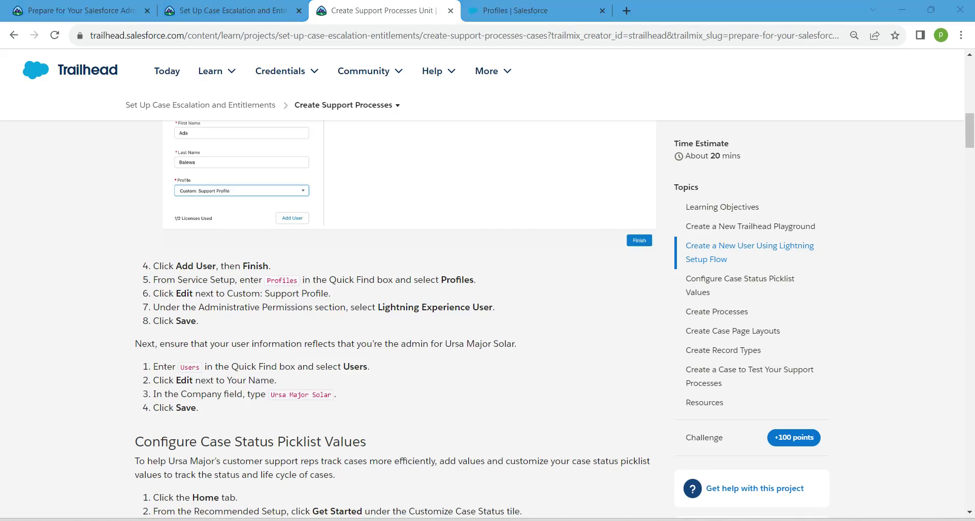
left_click_drag(272, 395, 331, 395)
key("ctrl+c")
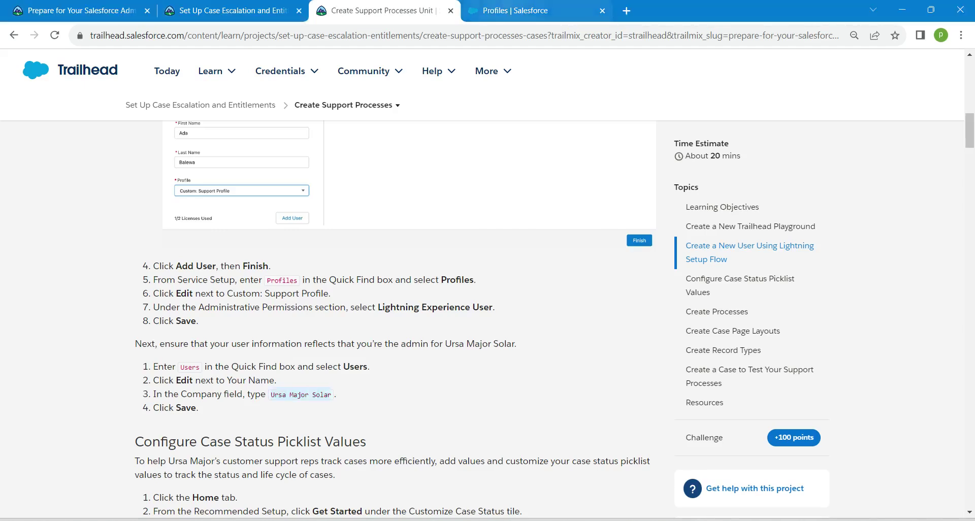
Step: Edit Custom: Support Profile in Salesforce to enable the Lightning Experience User administrative permission, and save the profile
left_click(513, 10)
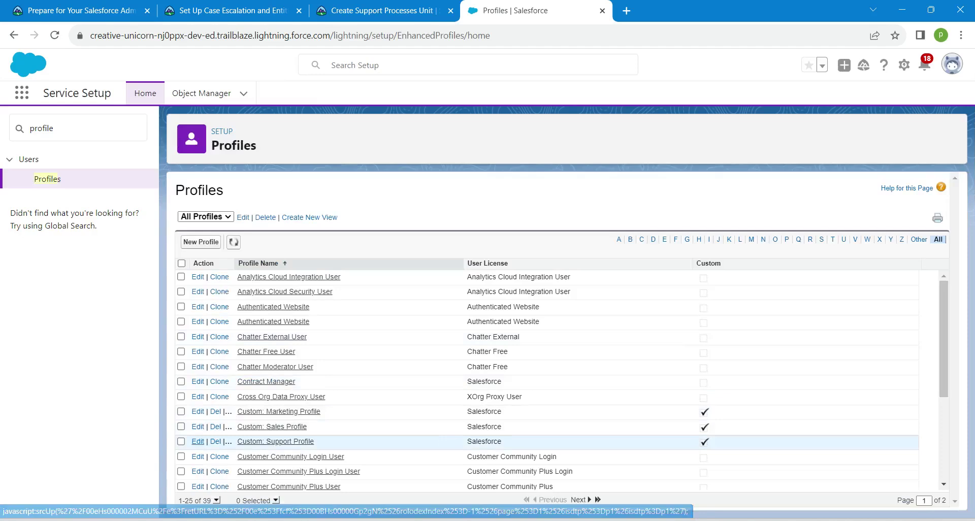
left_click(198, 442)
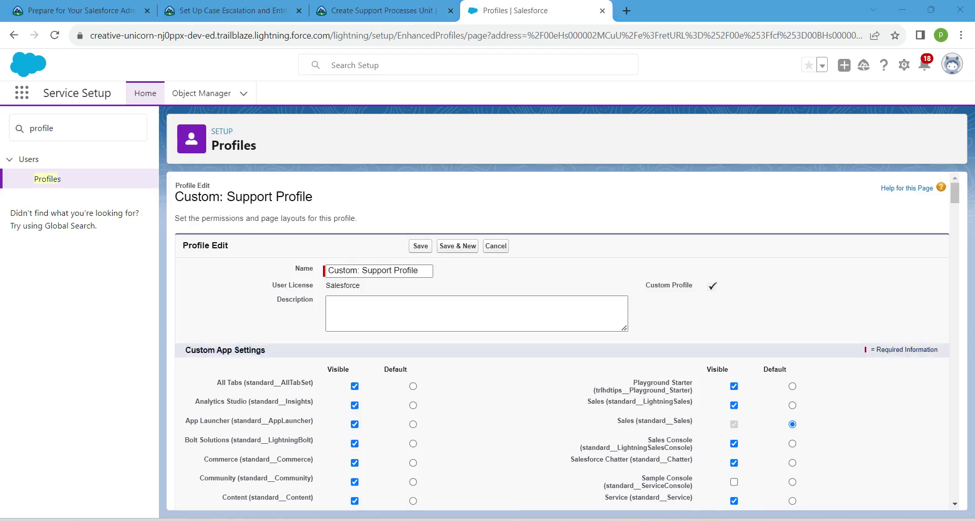
left_click_drag(954, 193, 954, 244)
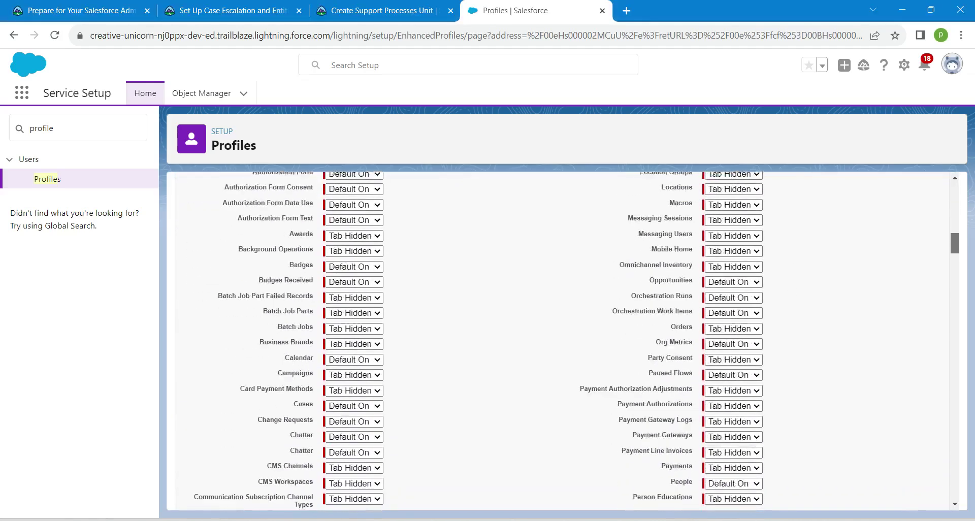
scroll(567, 340, "down", 10)
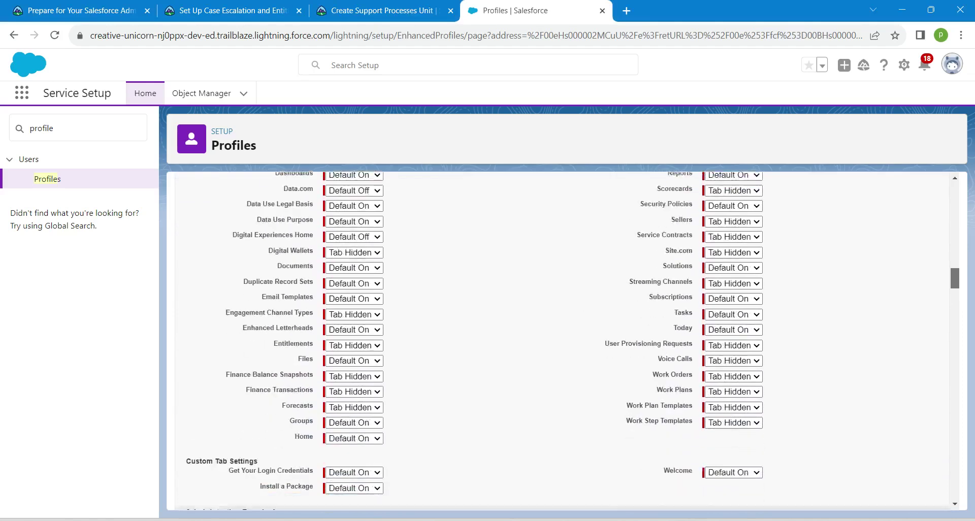
scroll(562, 340, "down", 3)
scroll(568, 341, "down", 4)
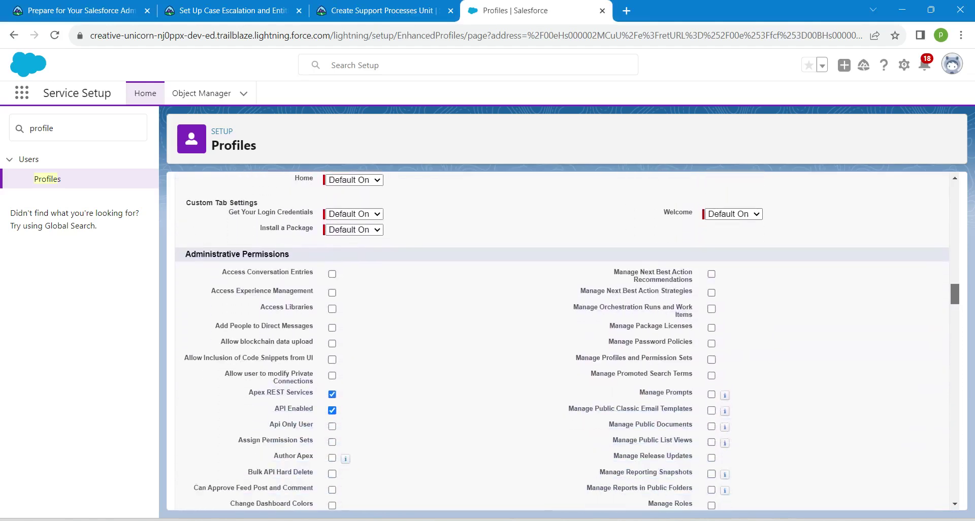
left_click_drag(955, 298, 954, 298)
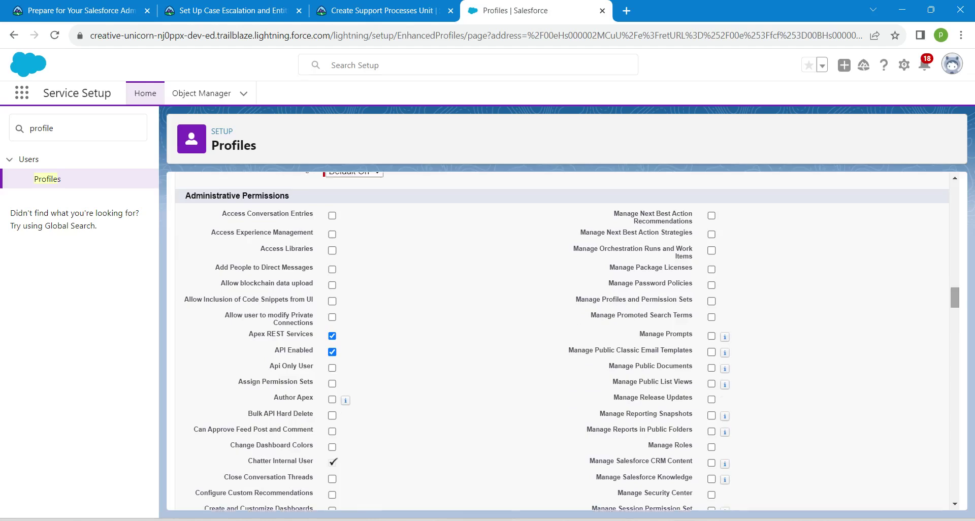
scroll(562, 341, "down", 4)
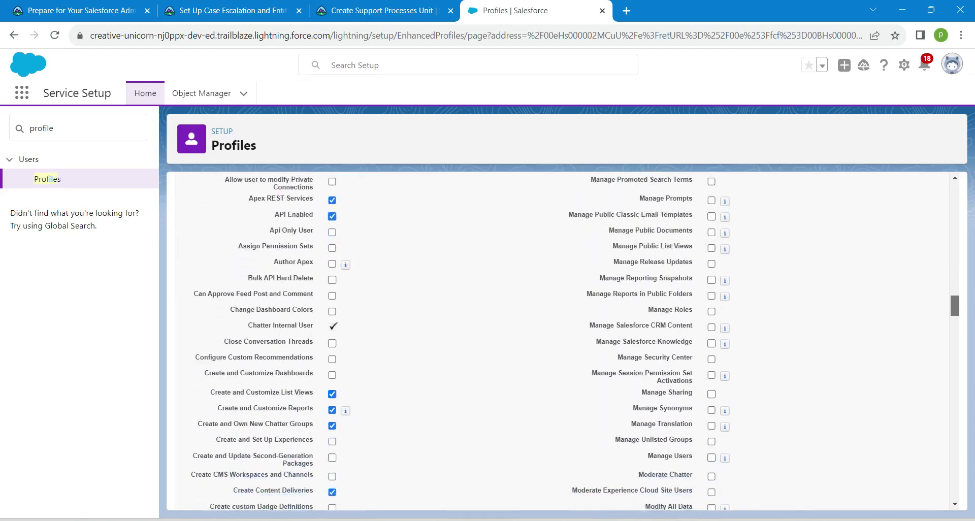
scroll(567, 340, "down", 6)
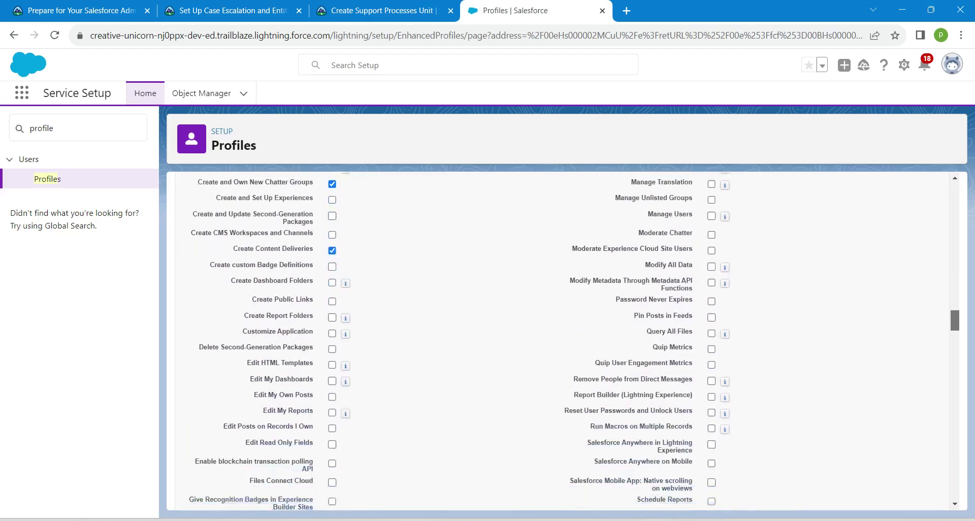
scroll(567, 341, "down", 2)
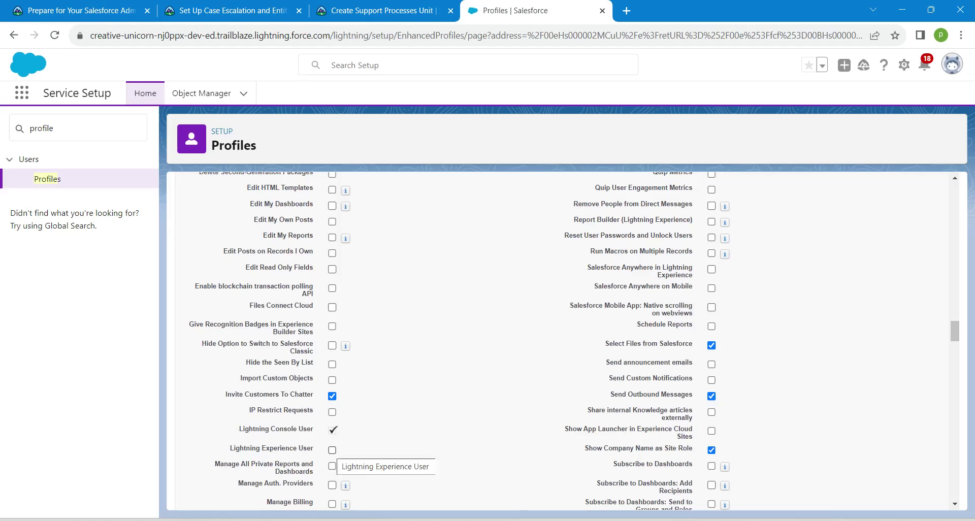
left_click(332, 450)
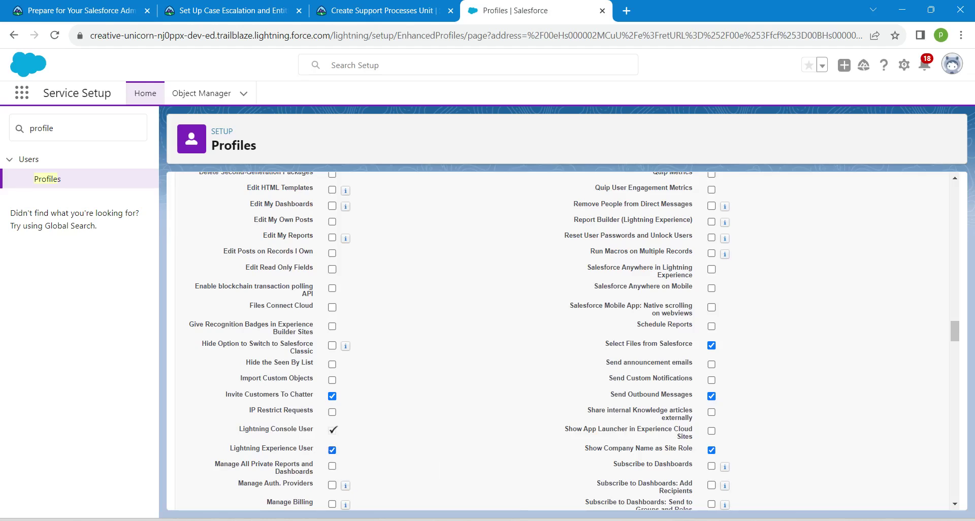
left_click_drag(955, 331, 955, 191)
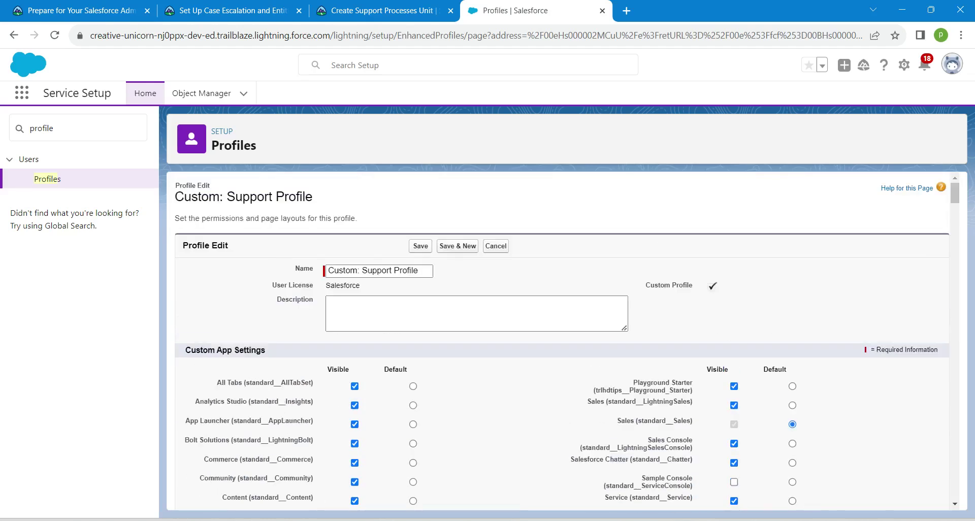
left_click(421, 246)
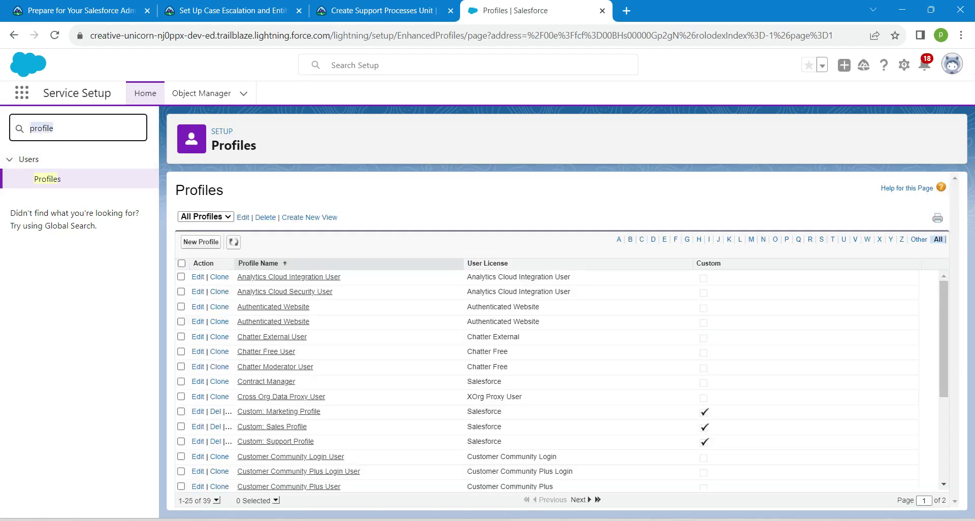
Step: Search Service Setup for "user" and open the Users page
key("BackSpace")
type("u")
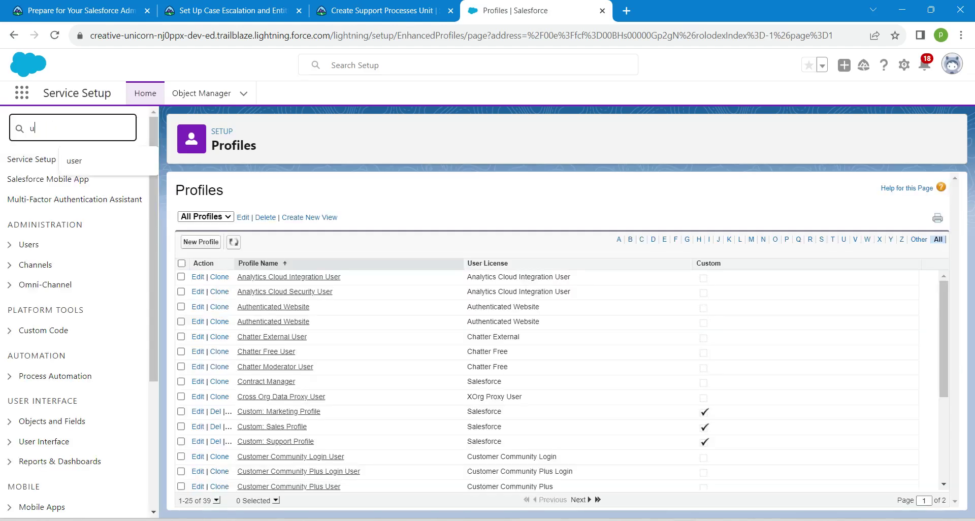
type("ser")
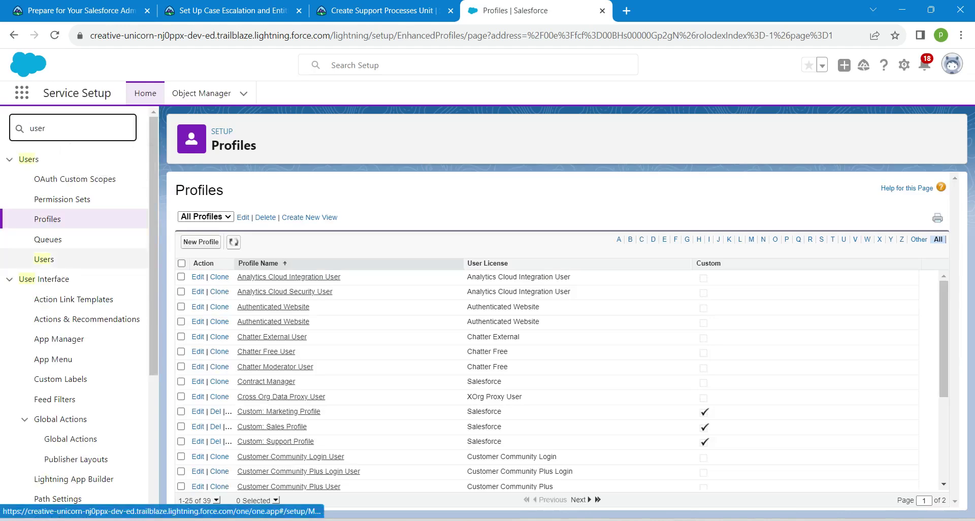
left_click(44, 259)
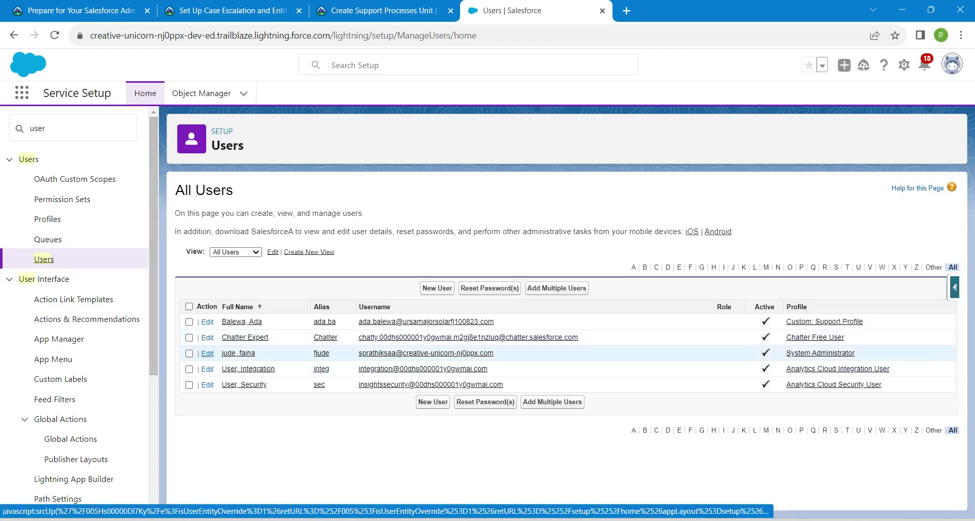
Step: Edit the System Administrator user's record and replace the company name with Ursa Major Solar
left_click(207, 354)
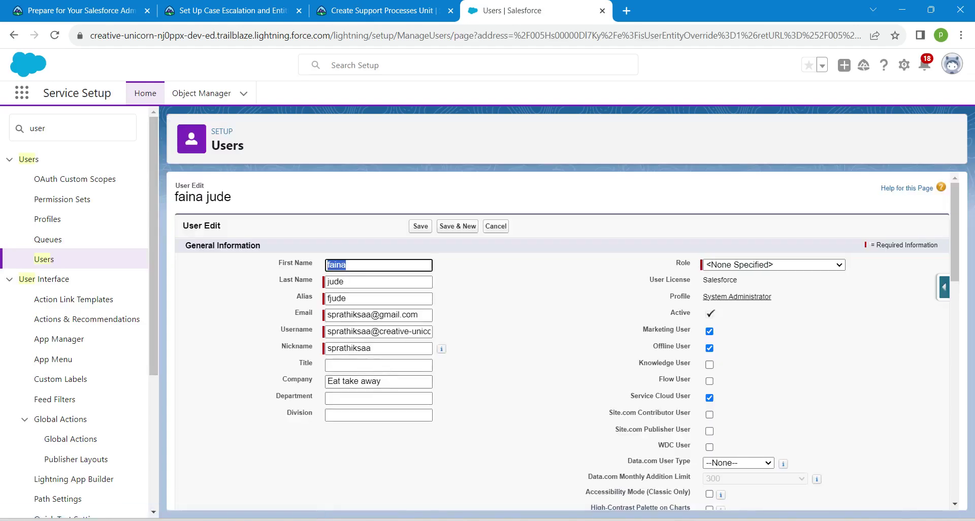
left_click_drag(383, 382, 326, 382)
key("BackSpace")
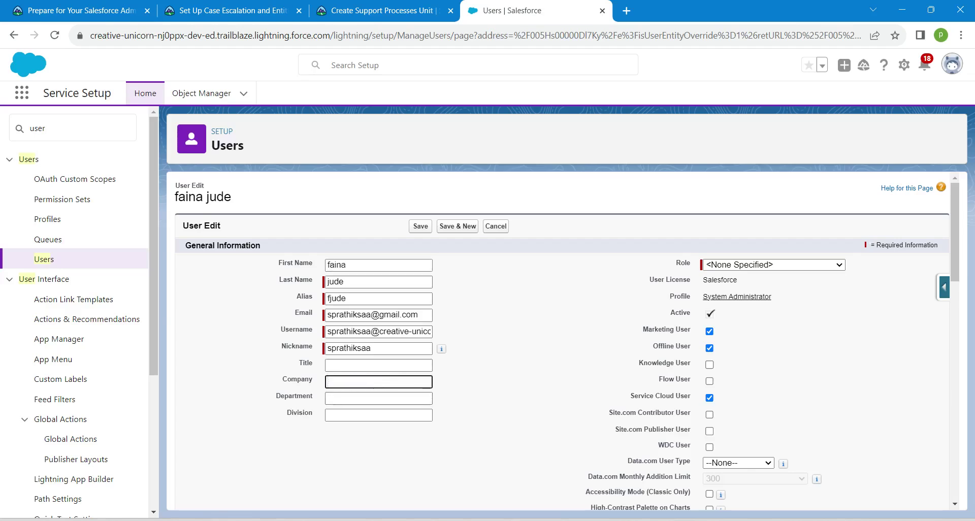
left_click(384, 10)
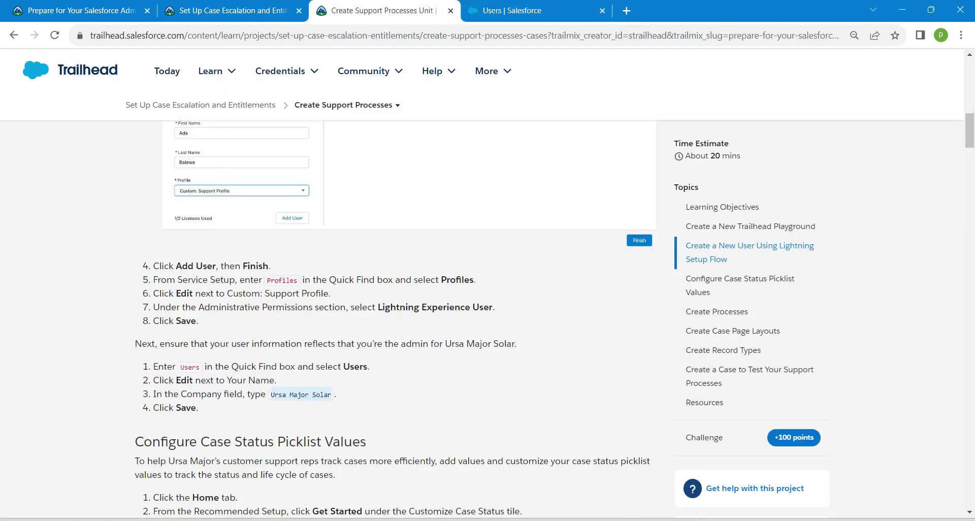
left_click(537, 10)
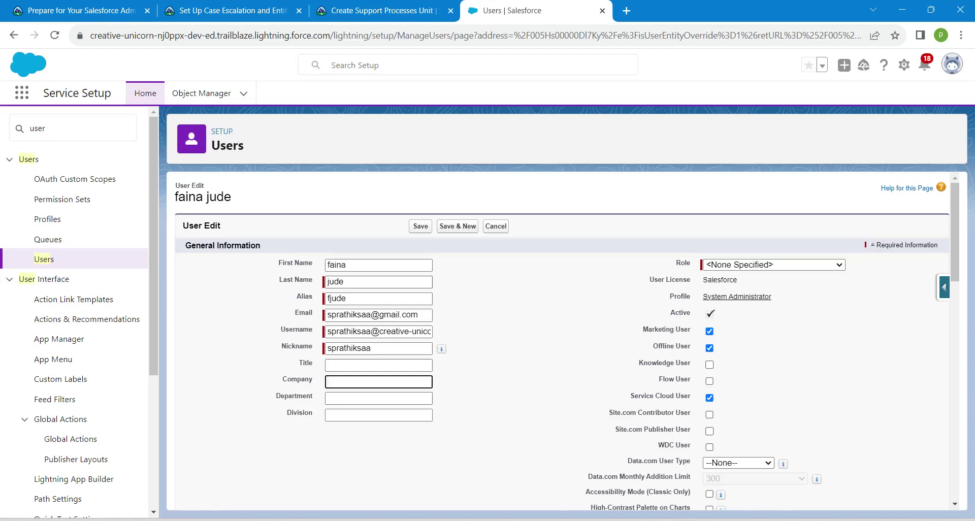
key("ctrl+v")
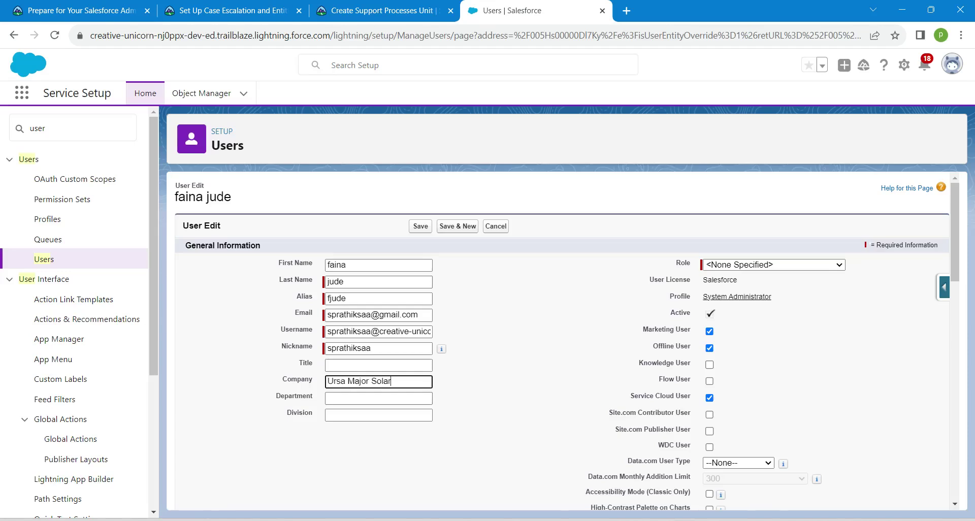
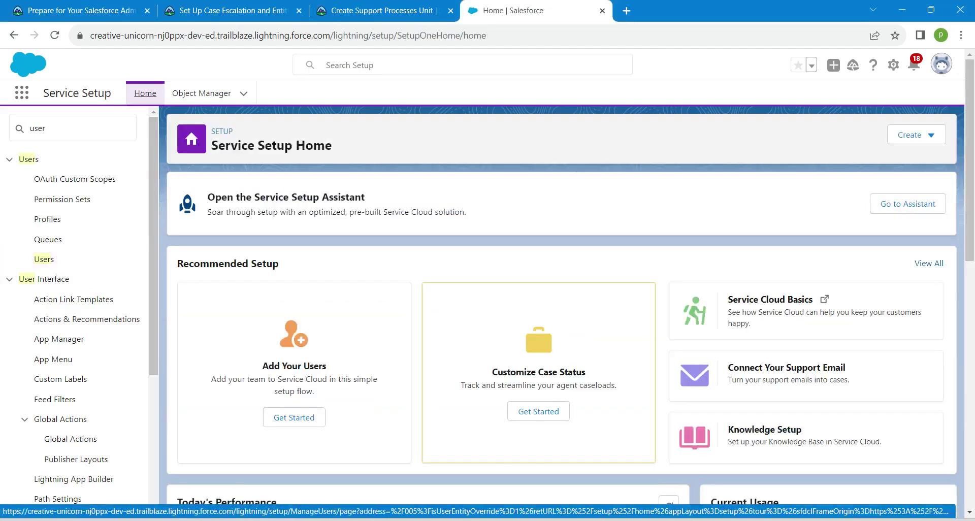
Step: Start the Customize Case Status setup from the recommended setup on Service Setup Home
left_click_drag(492, 371, 585, 372)
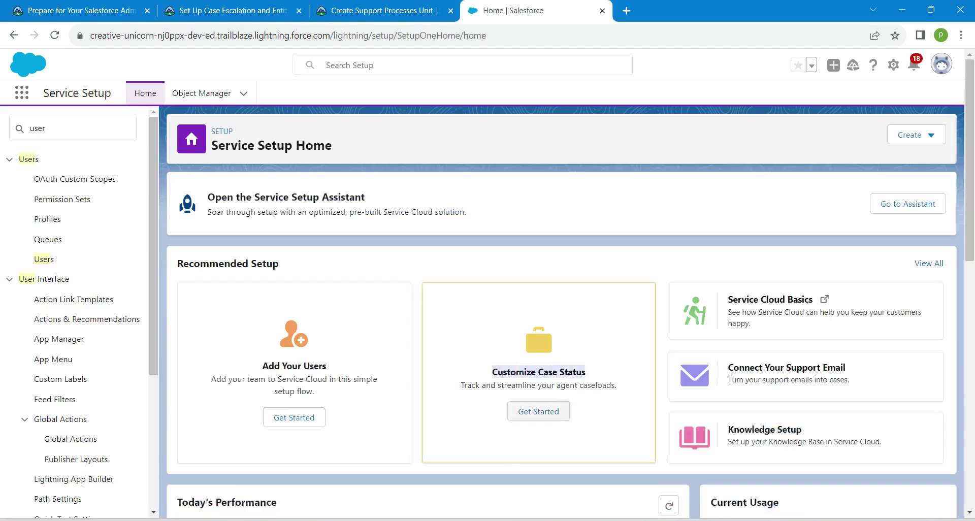
left_click(538, 411)
left_click(539, 411)
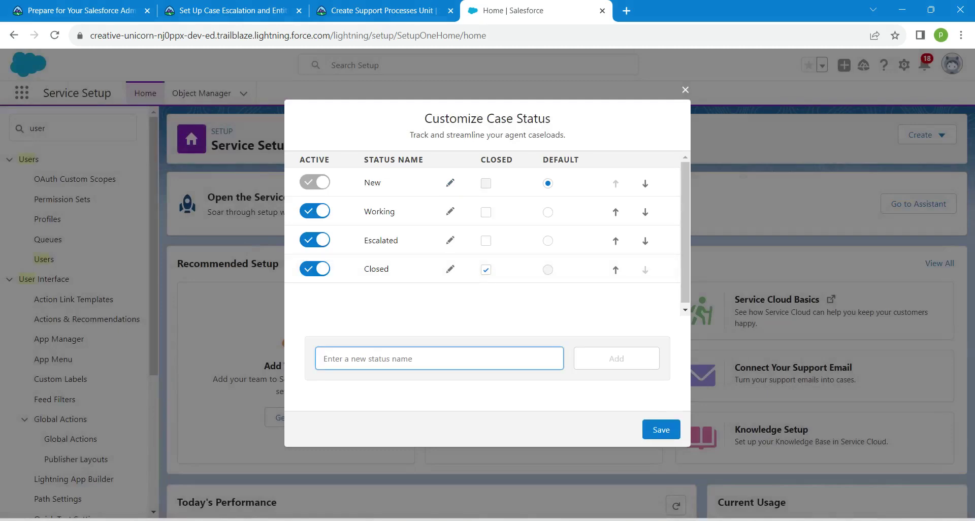
Step: Copy the status name "Product Defect Logged" from the Trailhead unit's picklist instructions and add it as a new case status
left_click(380, 10)
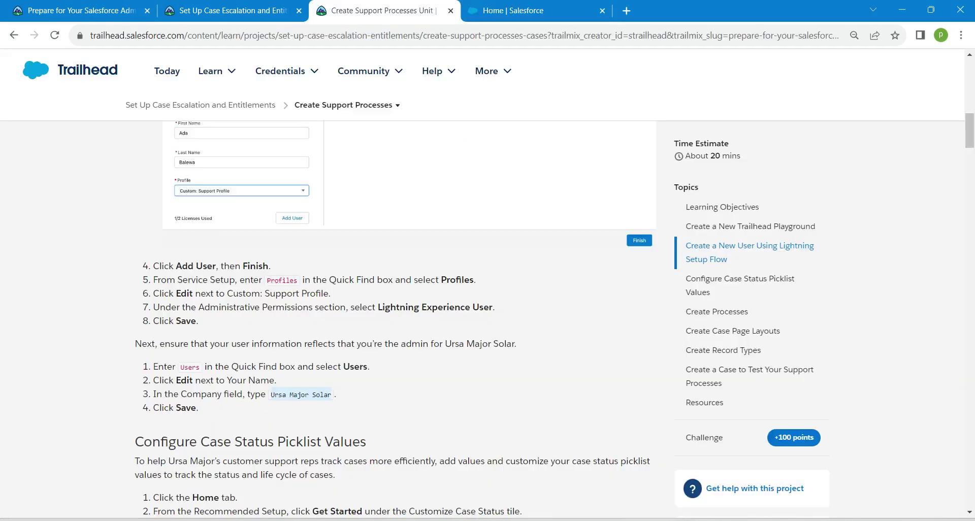
left_click_drag(970, 130, 970, 151)
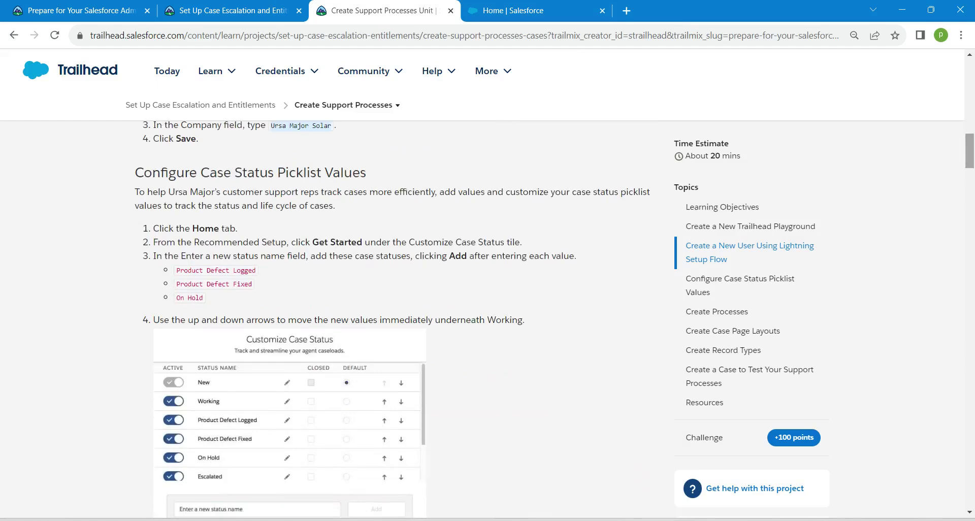
left_click_drag(175, 270, 256, 271)
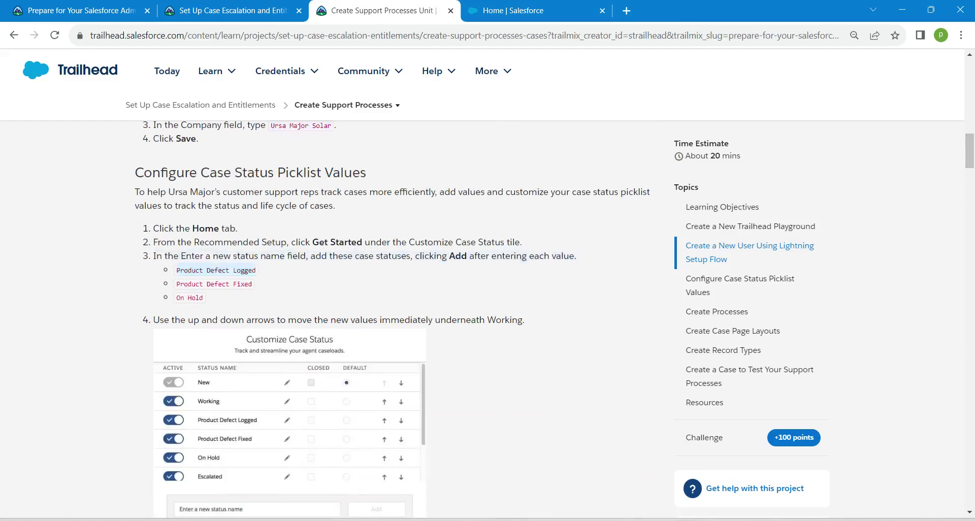
key("ctrl+c")
left_click(513, 10)
key("ctrl+v")
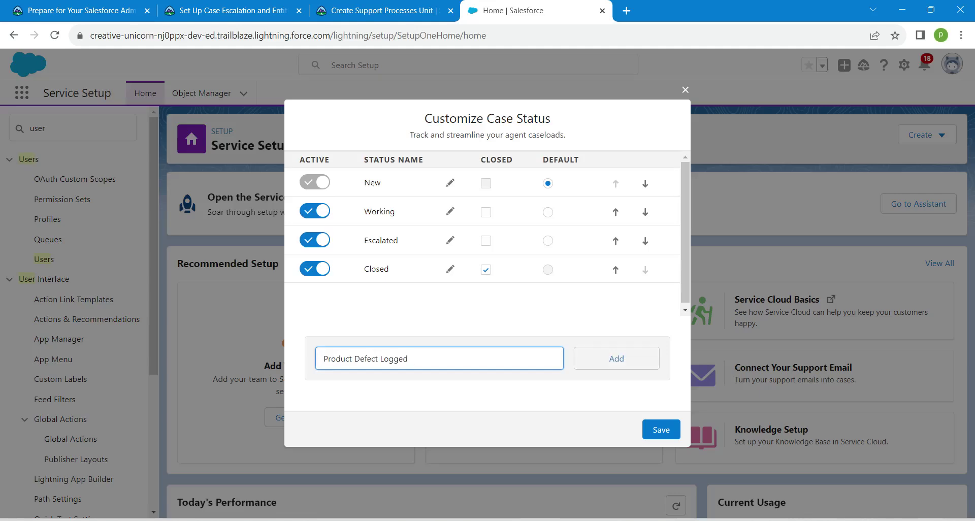
key("Return")
Step: Copy "Product Defect Fixed" from the Trailhead instructions and add it as a new case status in Salesforce
left_click(383, 10)
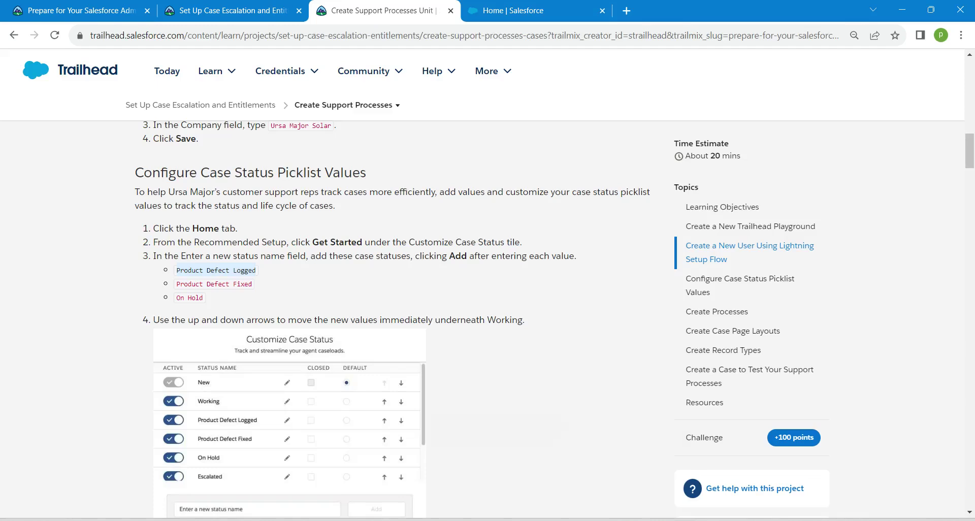
left_click_drag(176, 285, 252, 284)
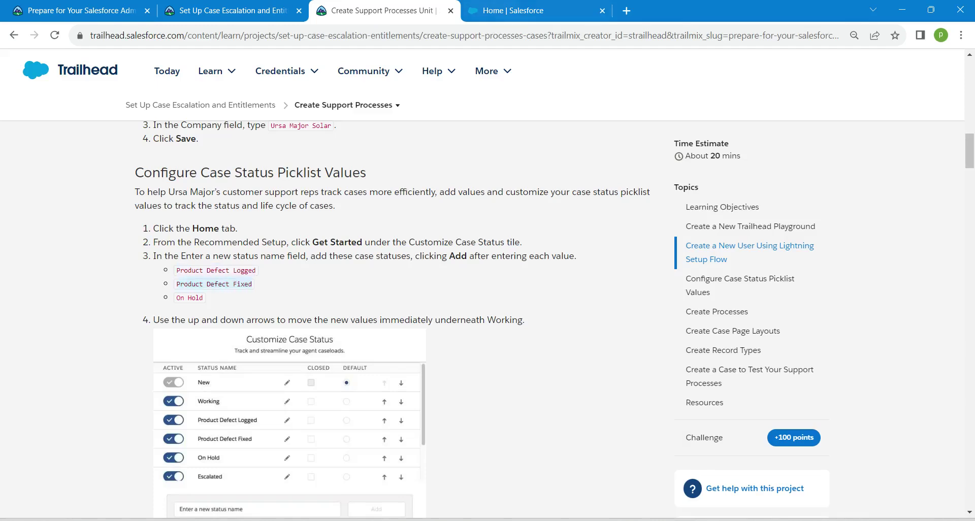
left_click(528, 10)
left_click(439, 359)
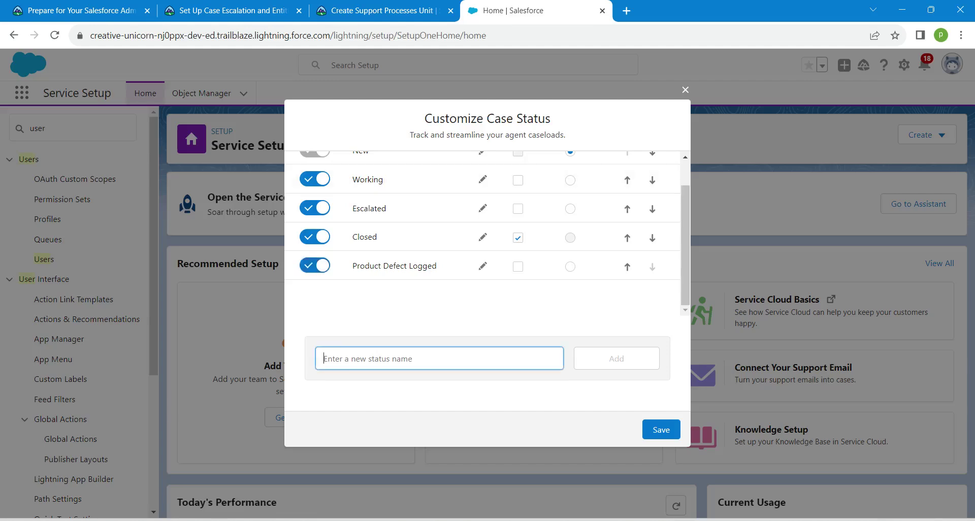
key("ctrl+v")
left_click(617, 358)
Step: Copy "On Hold" from the Trailhead instructions and add it as a new case status in Salesforce
key("ctrl+shift+Tab")
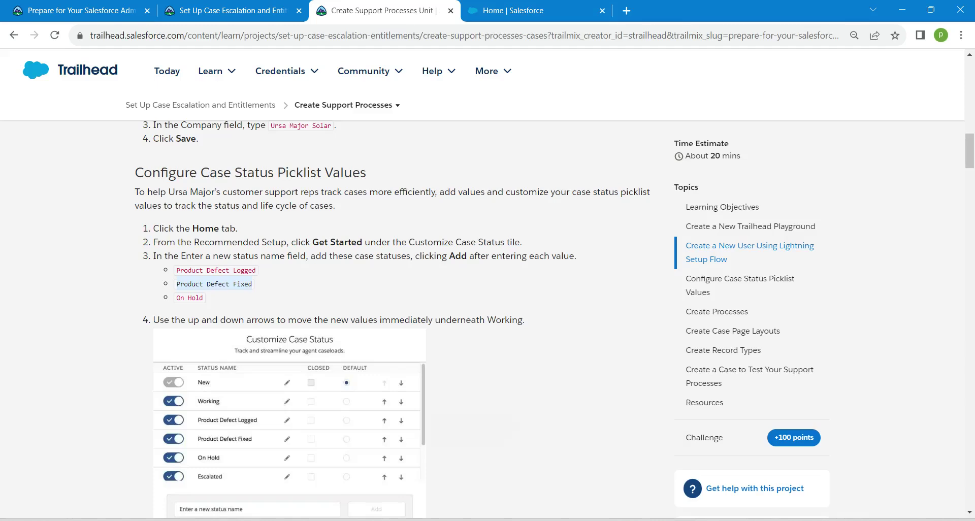
left_click_drag(176, 298, 204, 298)
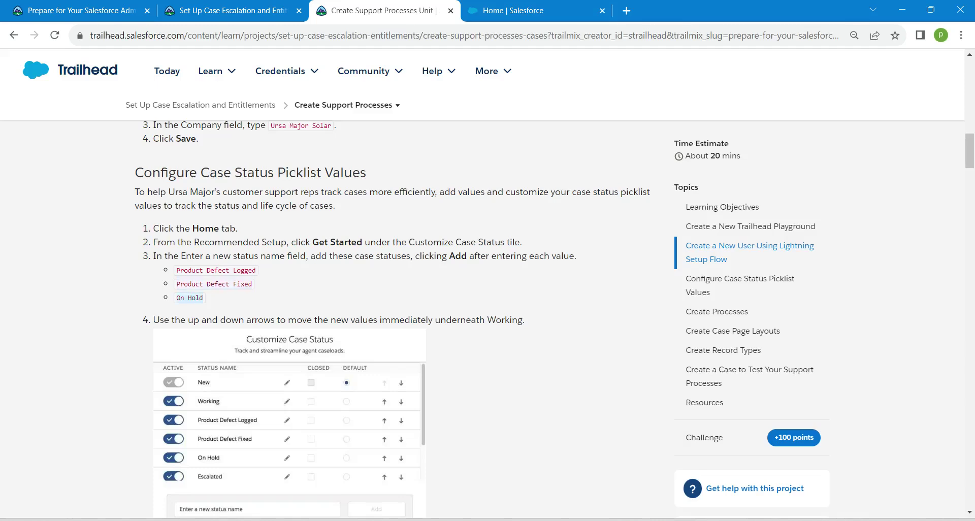
key("ctrl+Tab")
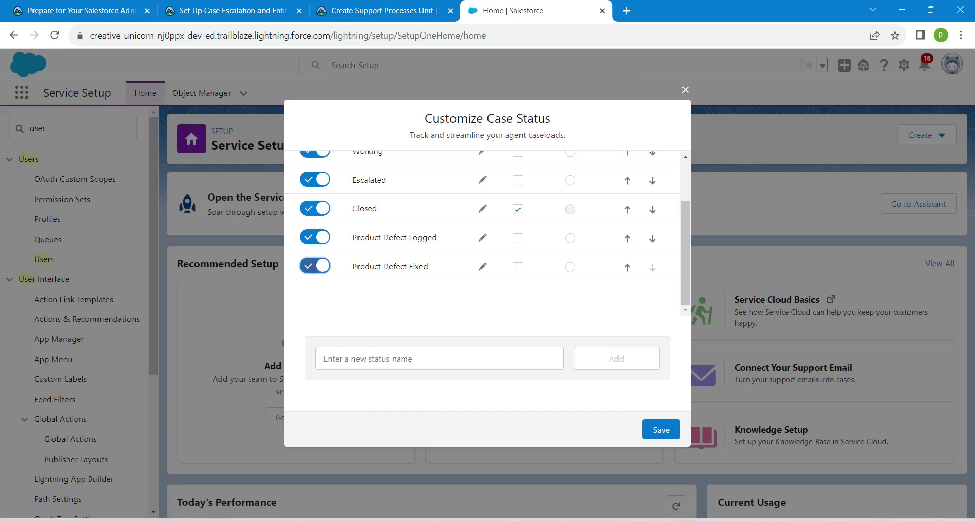
left_click(406, 359)
key("ctrl+v")
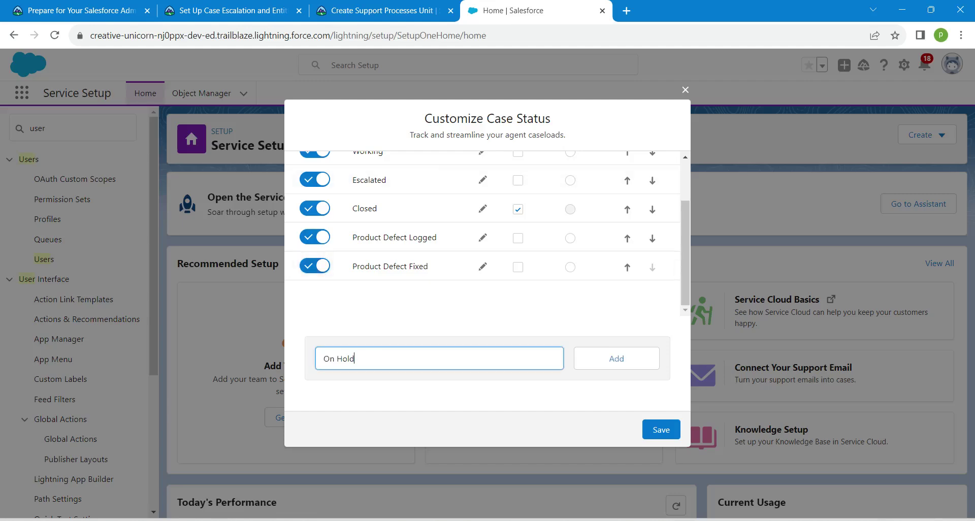
left_click(617, 359)
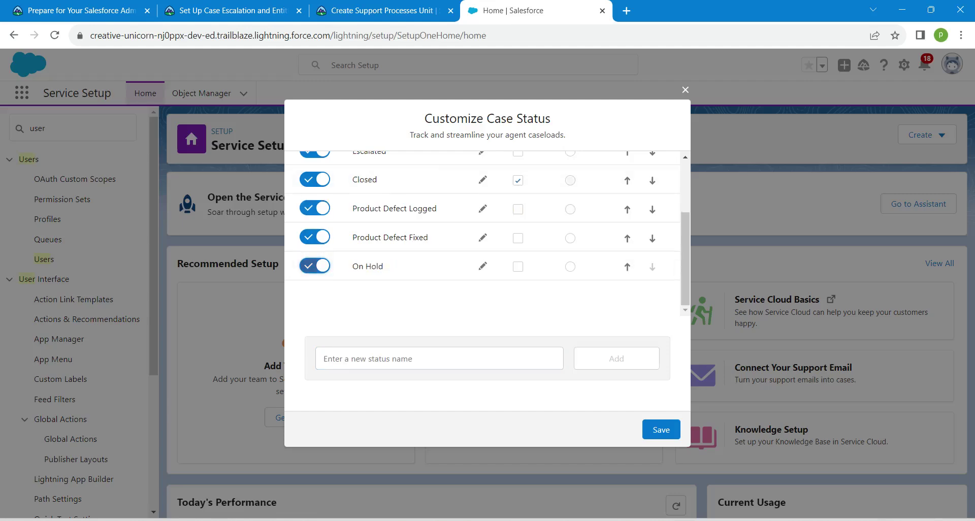
Step: Move the Closed status below On Hold in the case status order
left_click_drag(685, 259, 685, 208)
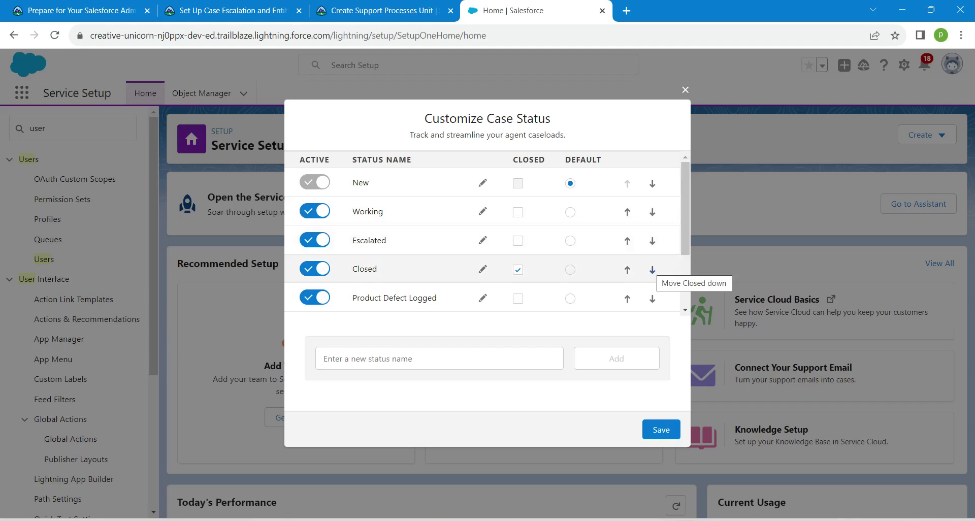
left_click(652, 269)
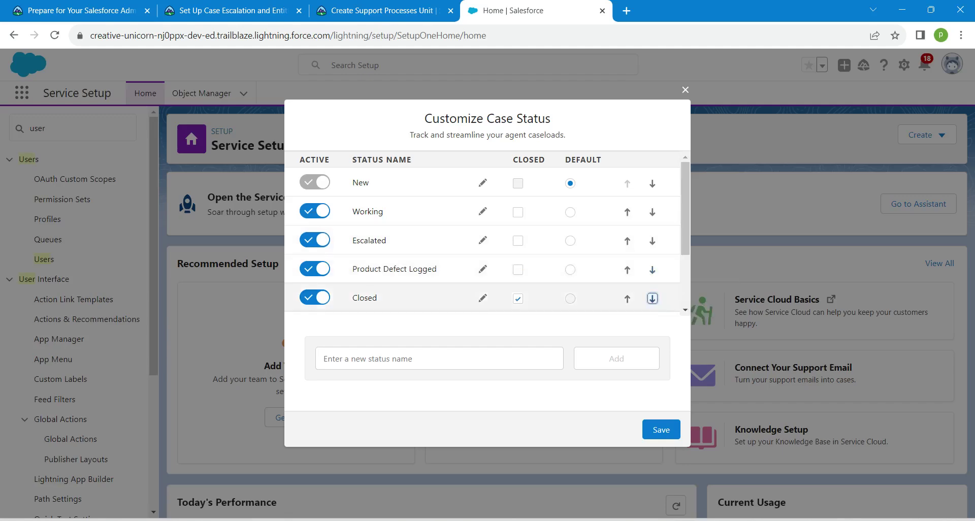
left_click(653, 299)
key("Return")
left_click_drag(686, 269, 685, 234)
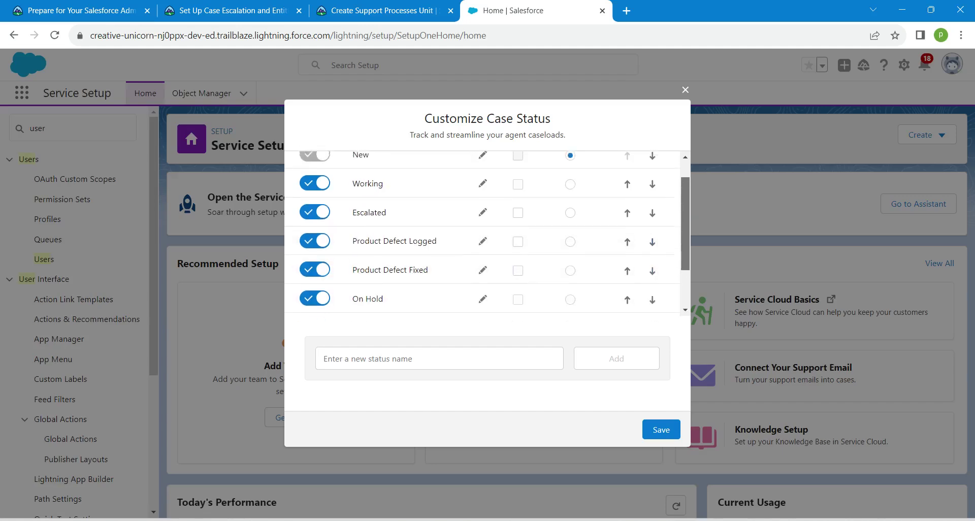
Step: Move the Escalated status below On Hold and save the case status customization
left_click(653, 213)
key("Return")
key("Return")
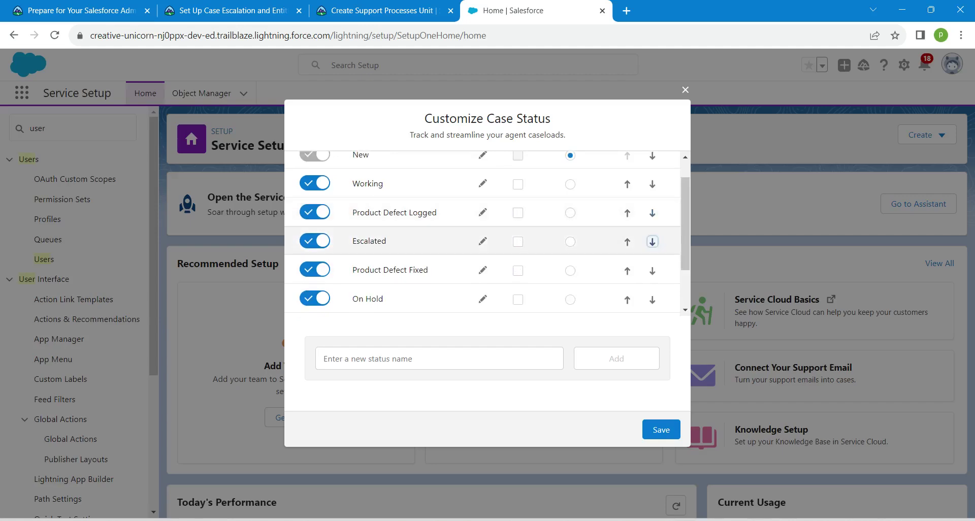
key("Return")
mouse_move(685, 239)
left_mouse_down()
mouse_move(685, 274)
mouse_move(685, 224)
left_mouse_up()
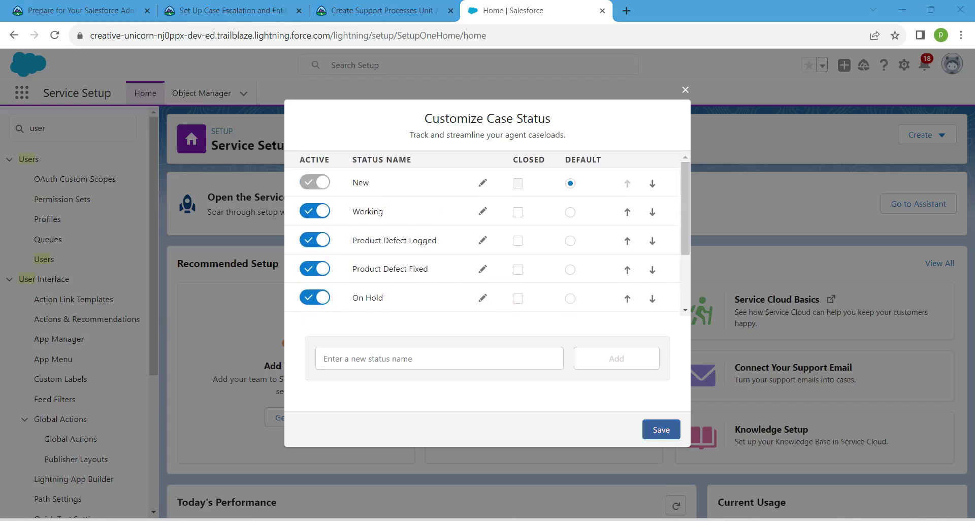
left_click(661, 430)
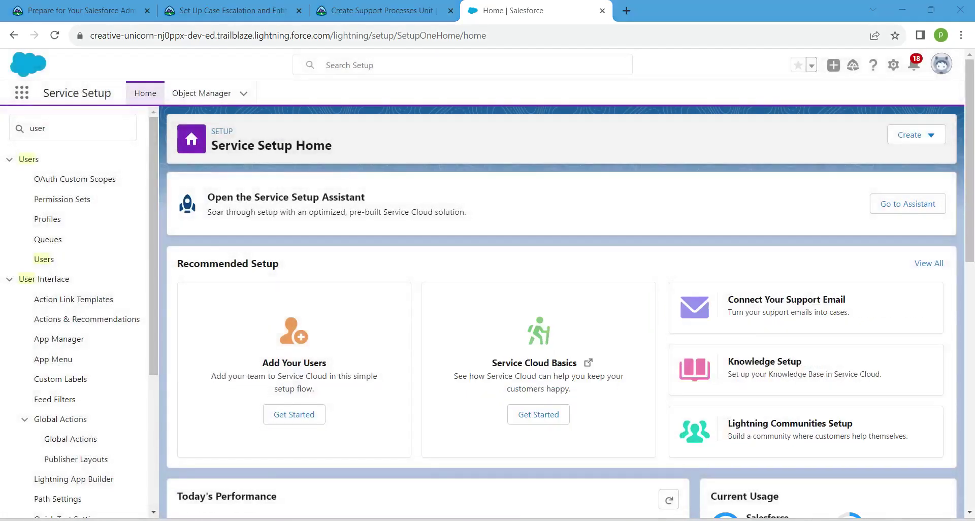
Step: Find Support Processes in the setup navigation with the search term "suppo" and open its page
double_click(38, 129)
key("BackSpace")
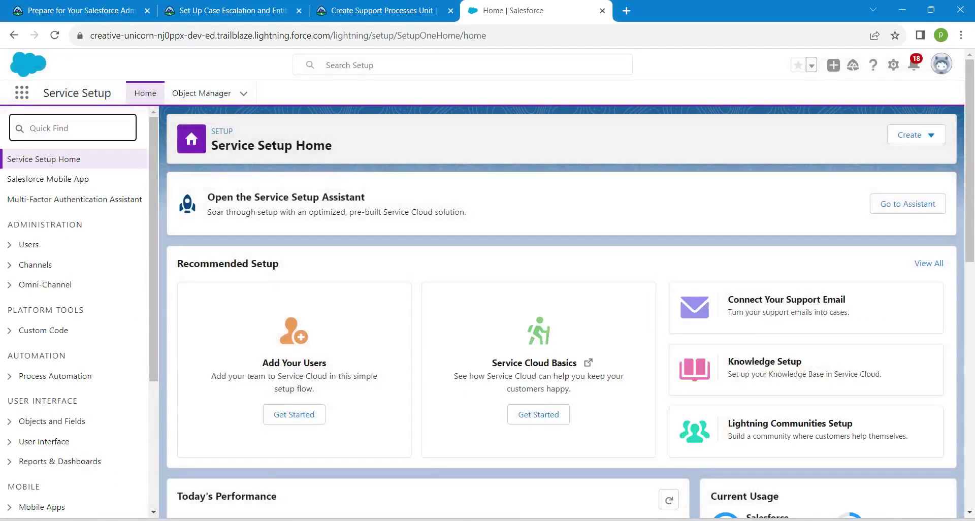
type("a")
key("BackSpace")
type("s")
key("BackSpace")
type("suppo")
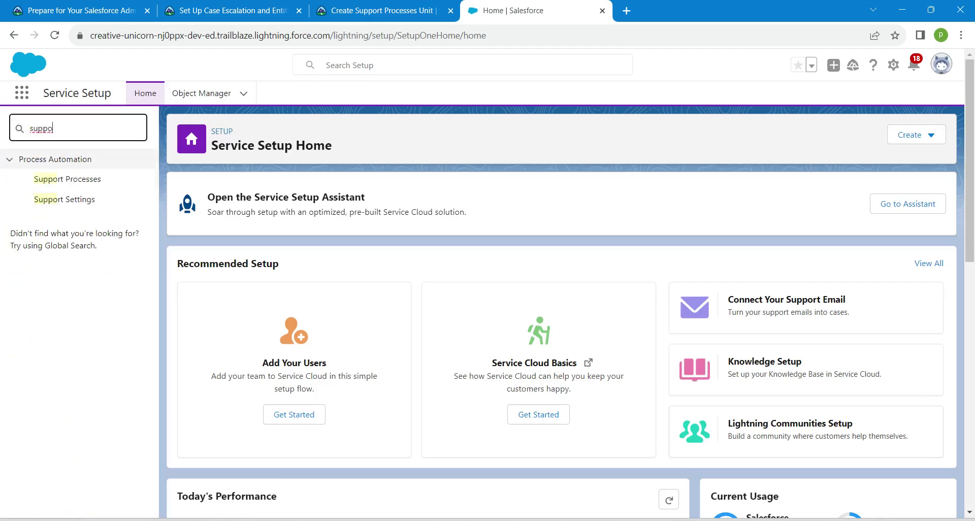
left_click(67, 179)
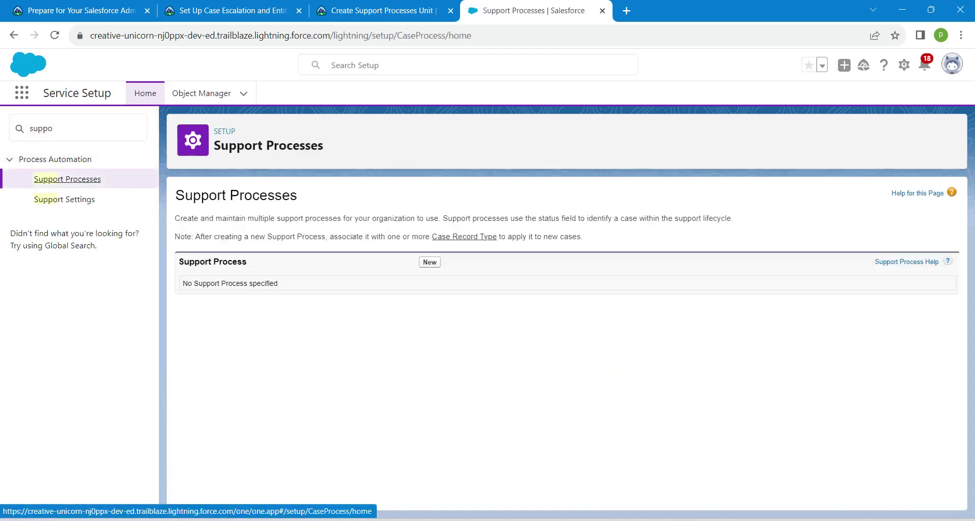
Step: Start a new support process and name it "Product Support Process", copied from the Trailhead instructions
left_click(430, 262)
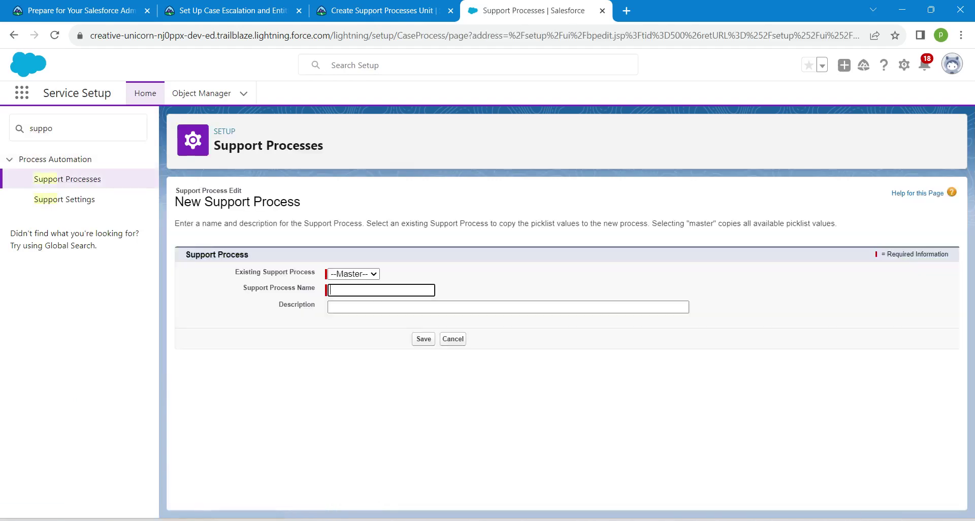
left_click(381, 11)
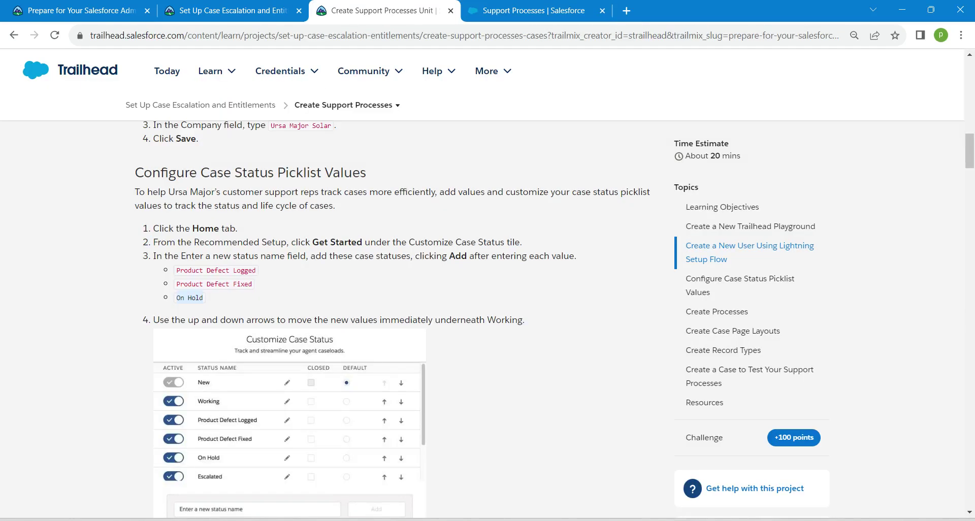
scroll(396, 320, "down", 10)
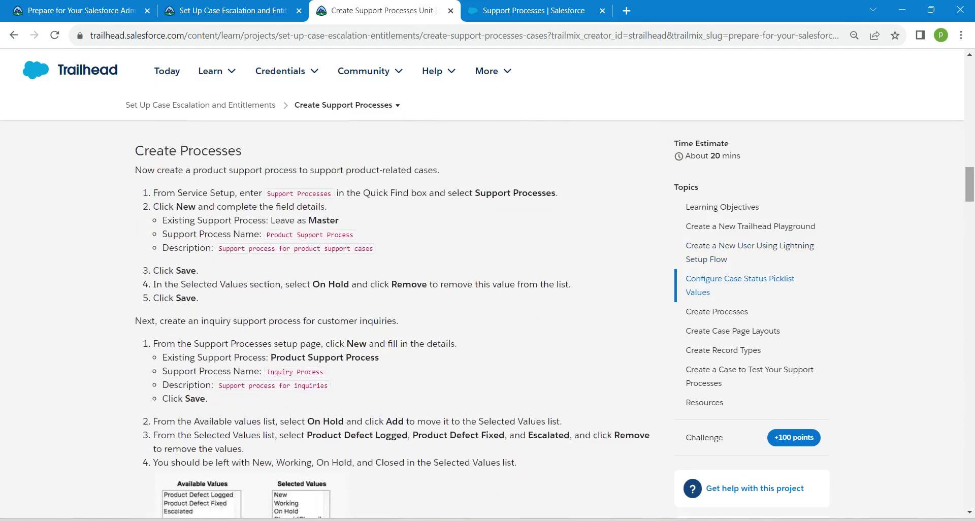
left_click_drag(267, 235, 353, 235)
key("ctrl+c")
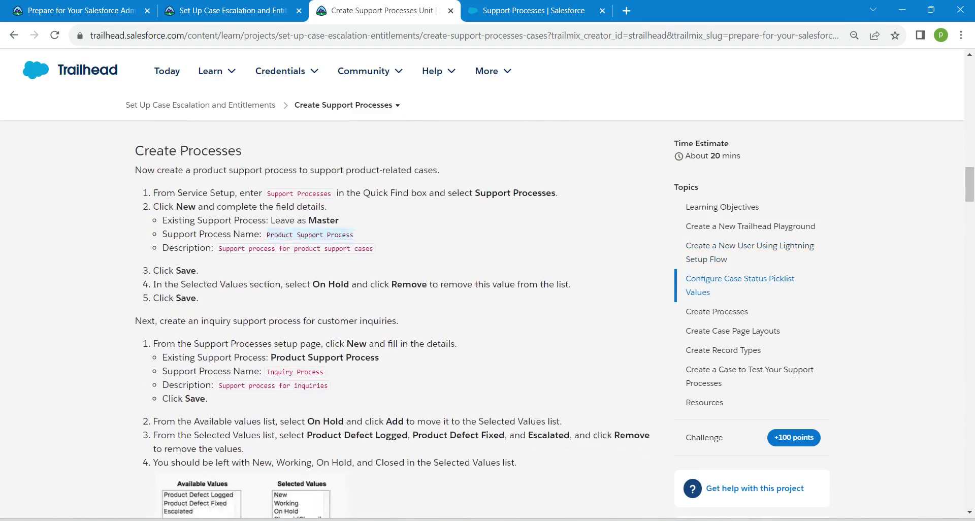
left_click(528, 10)
key("ctrl+v")
Step: Copy "Support process for product support cases" from the Trailhead instructions into the new process's description and save it
left_click(382, 11)
left_click_drag(217, 248, 374, 249)
key("ctrl+c")
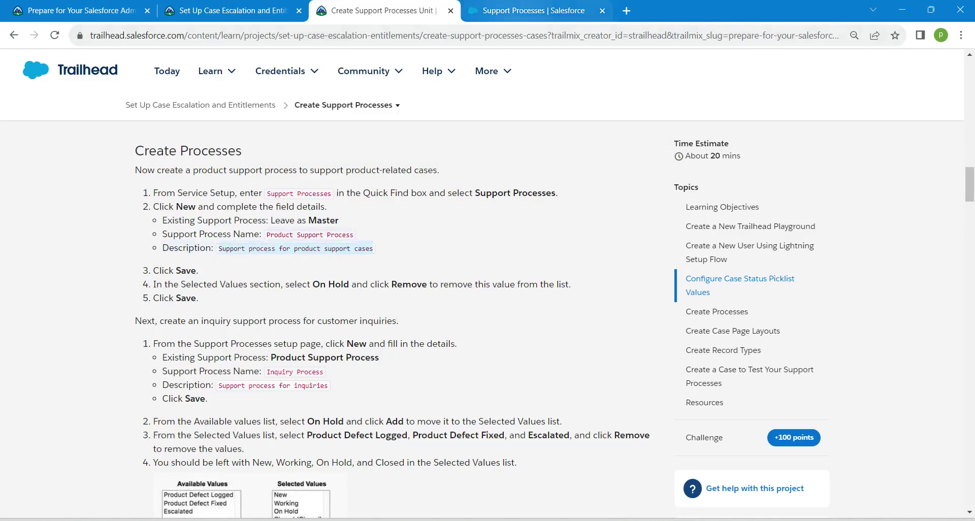
left_click(534, 10)
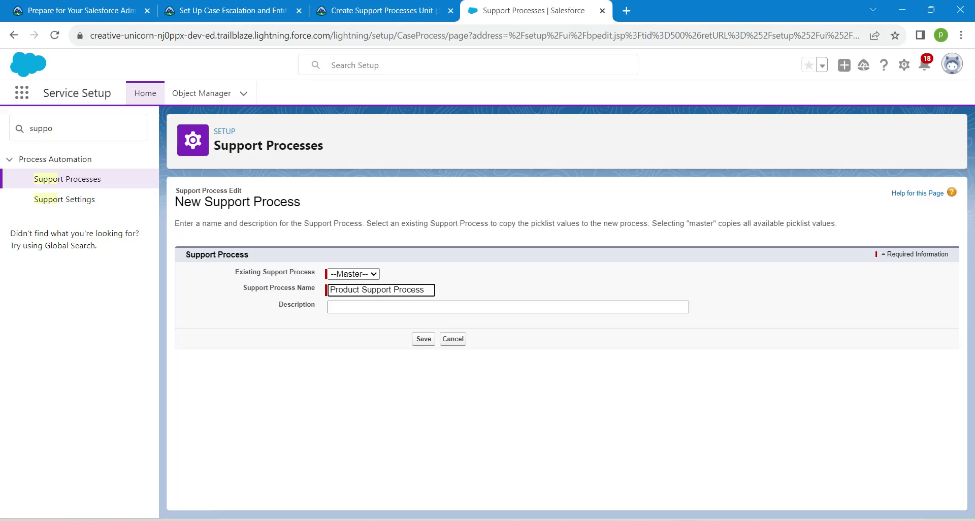
left_click(507, 307)
key("ctrl+v")
left_click(423, 339)
key("Return")
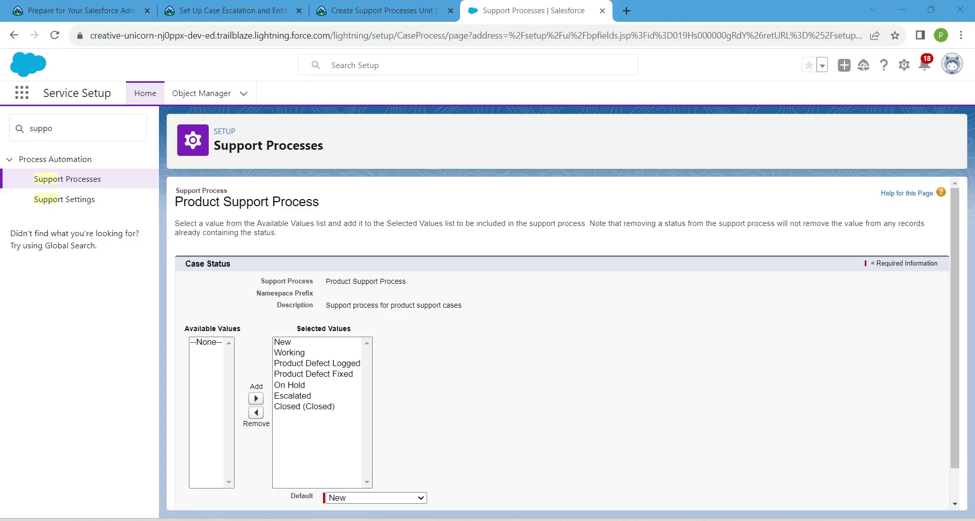
Step: Remove On Hold from the Product Support Process's selected case statuses and save
left_click(304, 385)
left_click(256, 413)
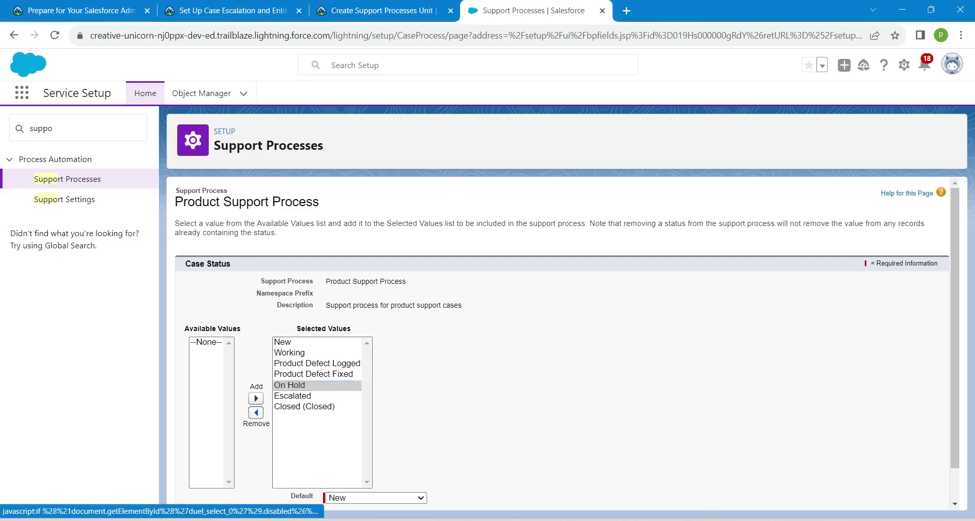
scroll(567, 341, "down", 2)
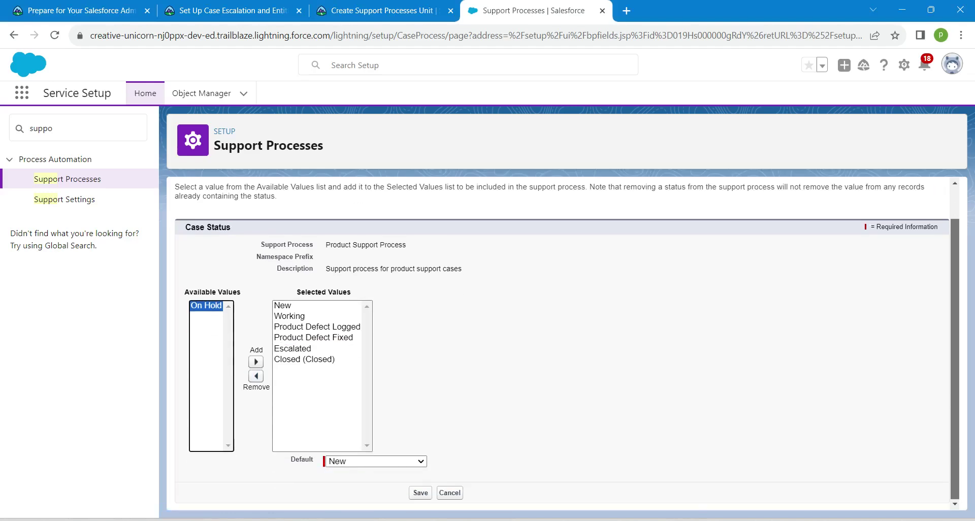
left_click(421, 493)
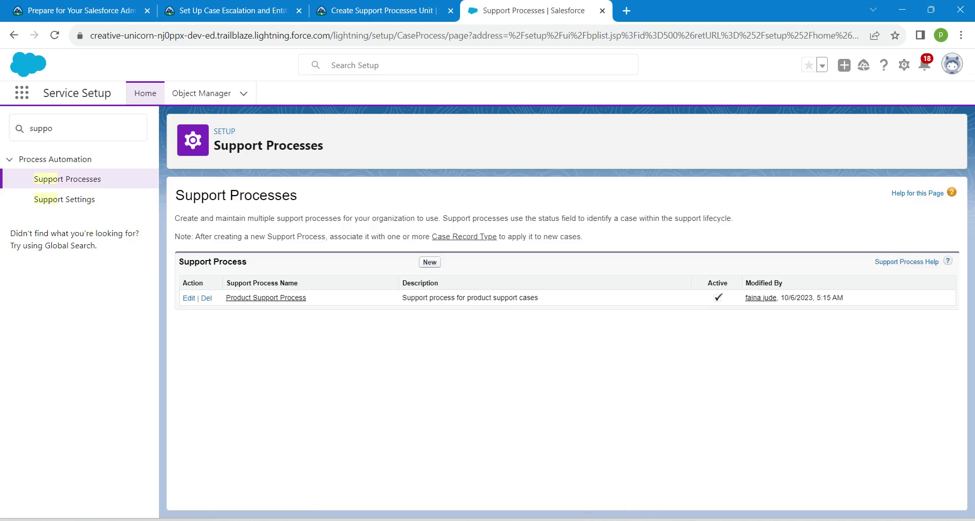
Step: Start another new support process and name it "Inquiry Process", as given in the Trailhead instructions
left_click(430, 262)
left_click(384, 10)
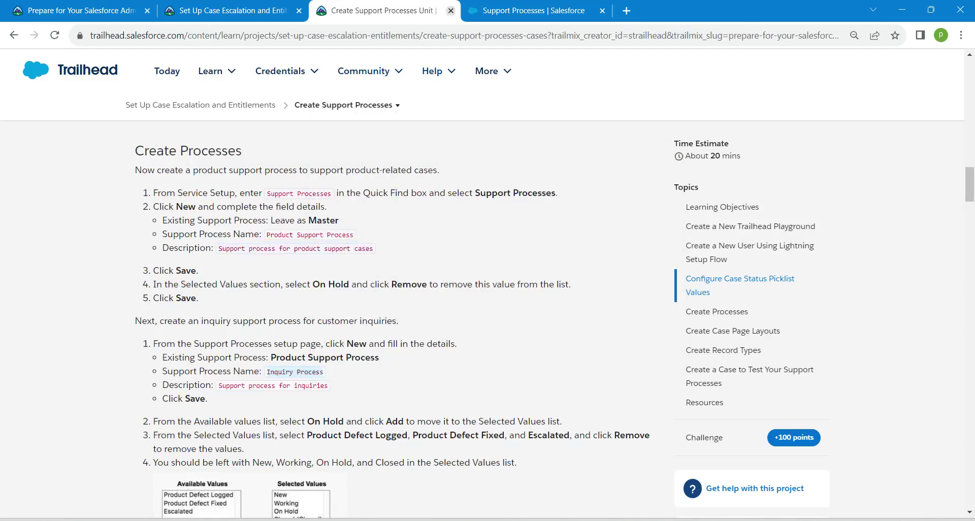
left_click(529, 10)
type("Inquiry Process")
Step: Copy "Support process for inquiries" from the Trailhead instructions into the Inquiry Process's description
left_click(376, 308)
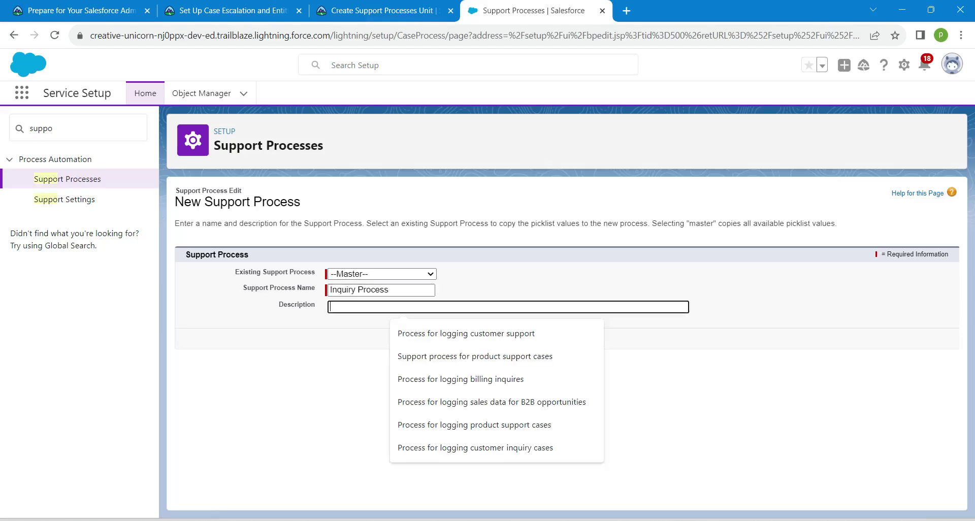
left_click(373, 10)
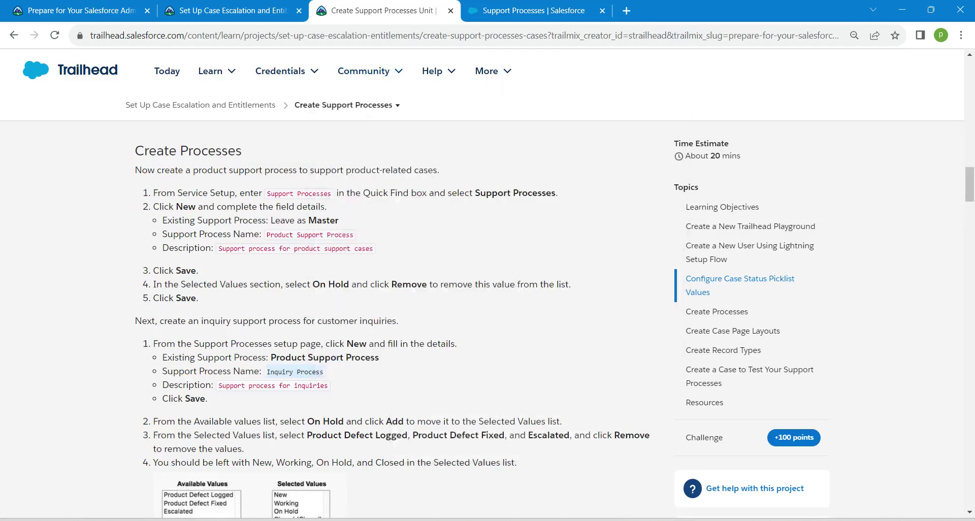
left_click(274, 386)
key("ctrl+c")
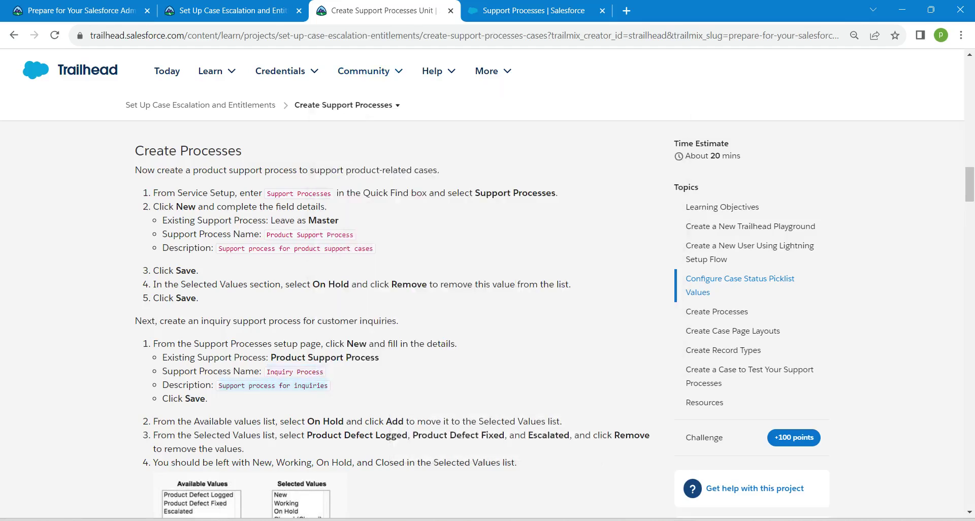
left_click(533, 10)
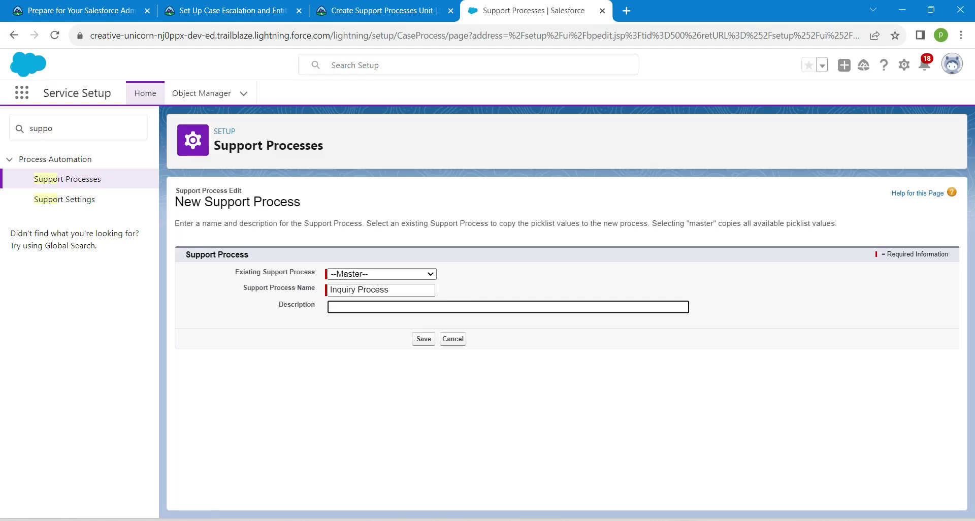
key("ctrl+v")
Step: Base the Inquiry Process on the existing Product Support Process and save it
left_click(394, 274)
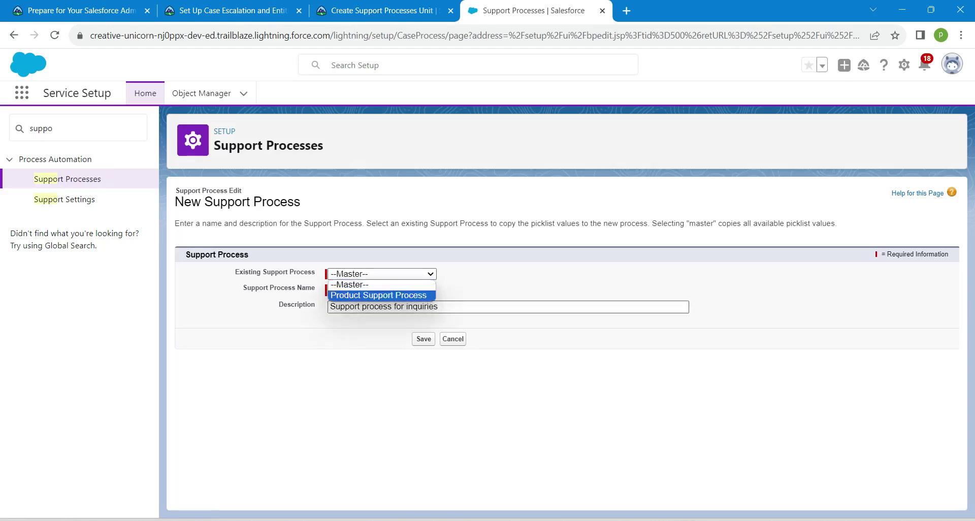
left_click(378, 296)
left_click(508, 396)
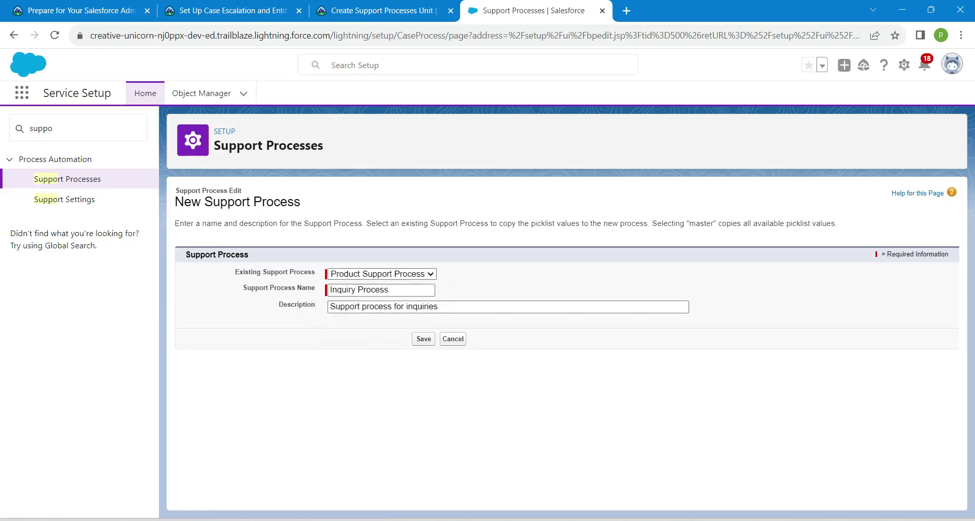
left_click(424, 339)
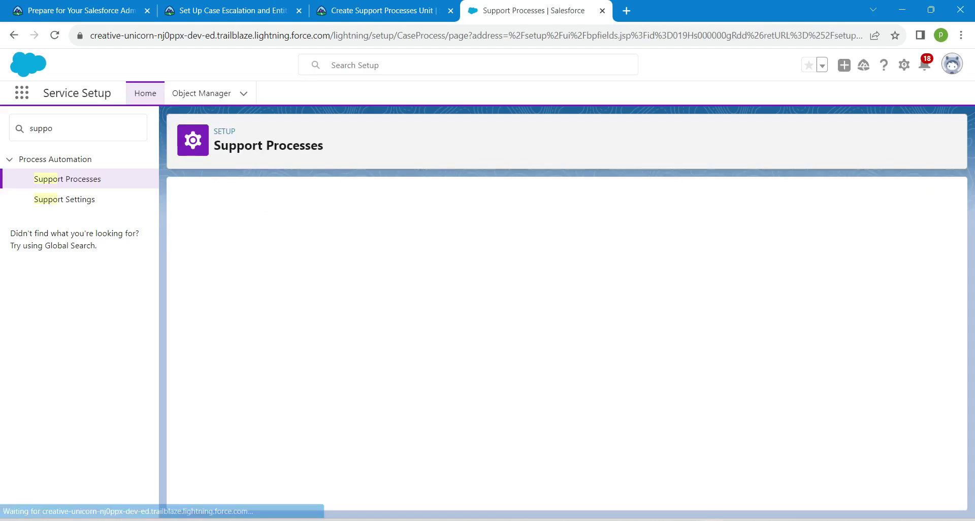
Step: Remove Product Defect Logged, Product Defect Fixed and Escalated from the Inquiry Process's selected values, add On Hold, and save
left_click_drag(317, 363, 313, 386)
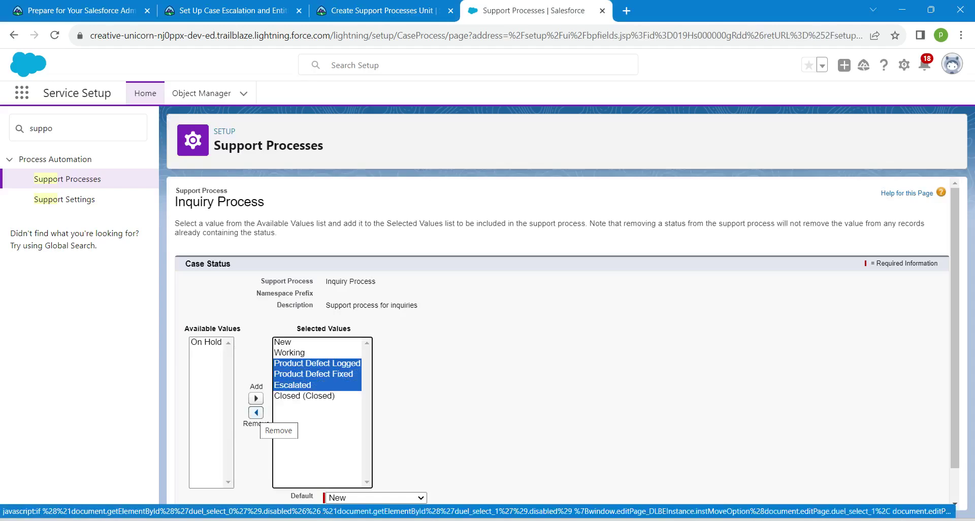
left_click(256, 412)
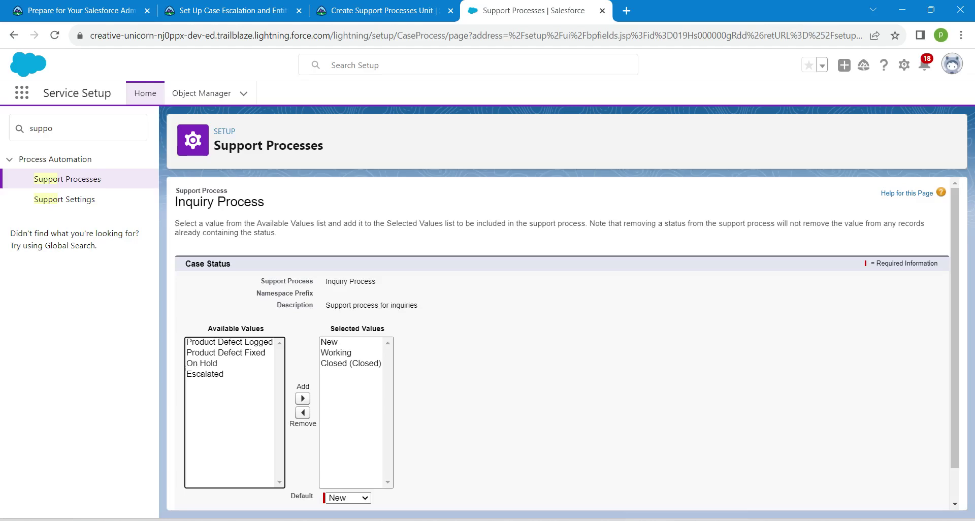
left_click(206, 364)
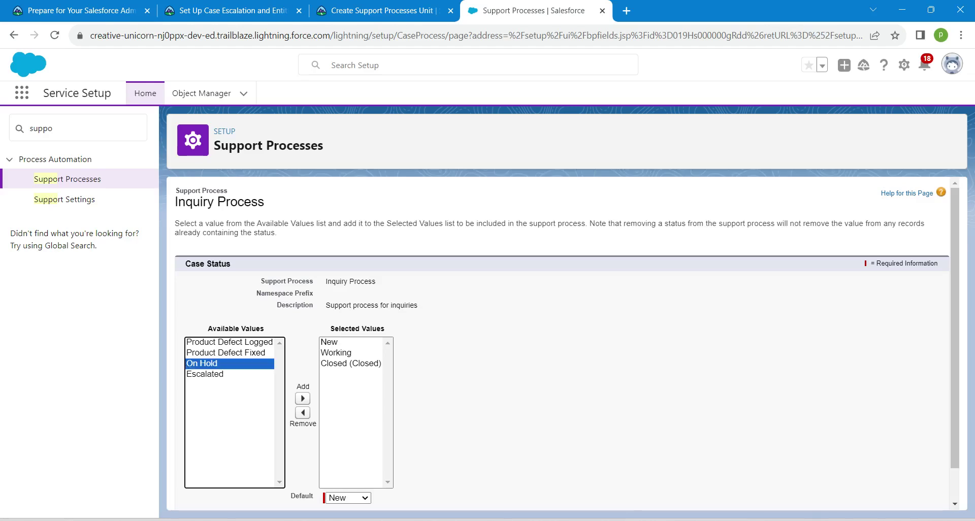
left_click(302, 398)
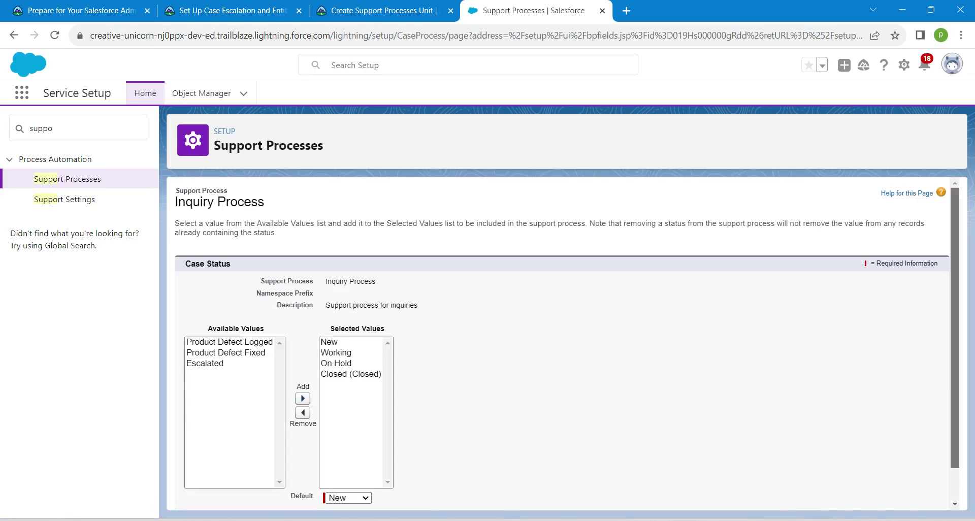
scroll(567, 346, "down", 1)
left_click(420, 493)
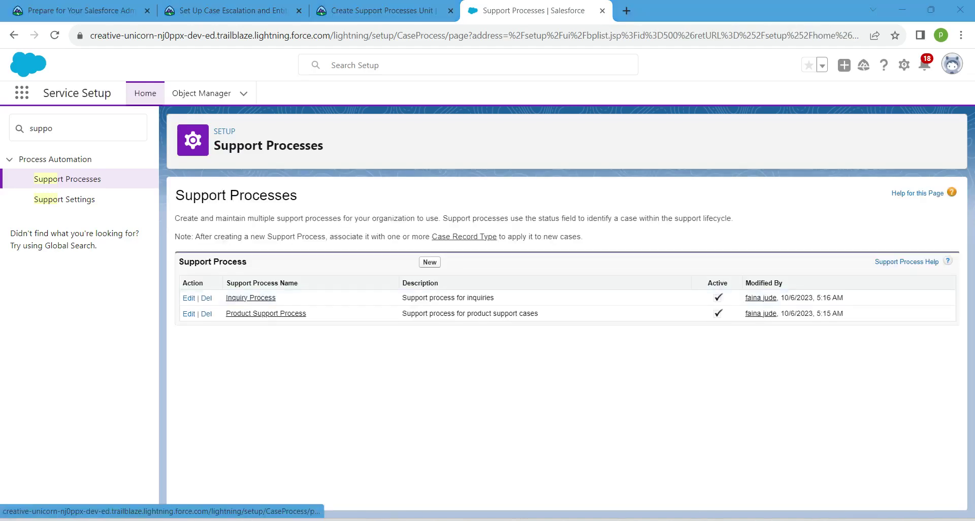
Step: Return to Service Setup Home and open the Object Manager through Click to Customize in the full recommended setup list
left_click(145, 93)
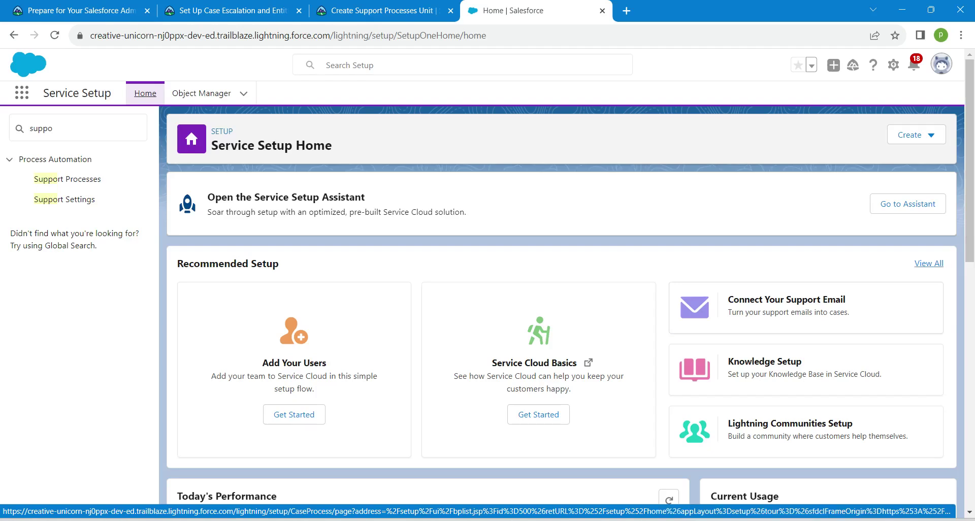
left_click(929, 263)
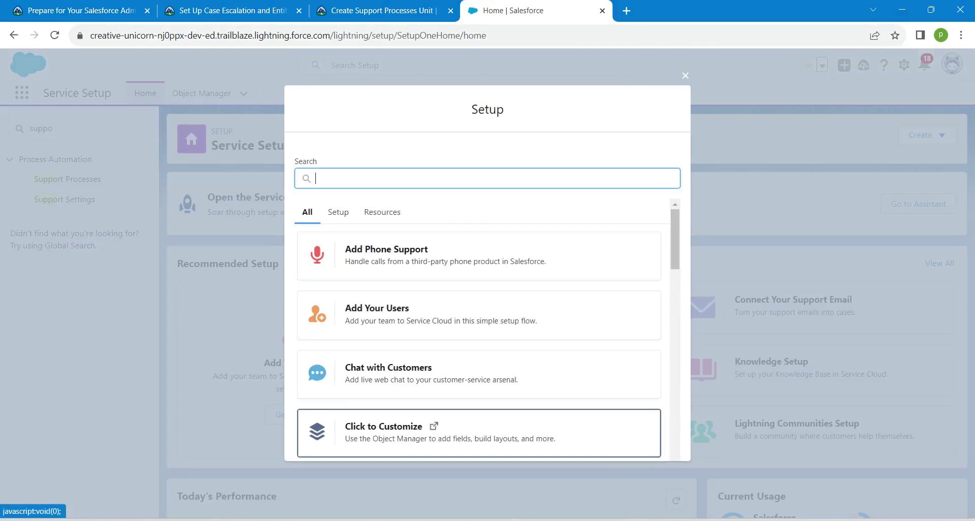
left_click(479, 426)
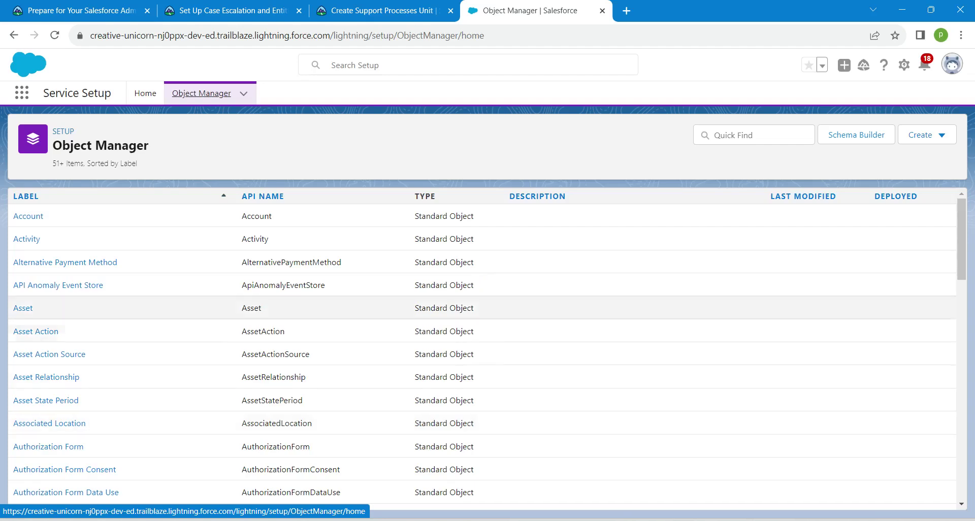
Step: Find the Case object in the Object Manager and open its Fields & Relationships
left_click(755, 135)
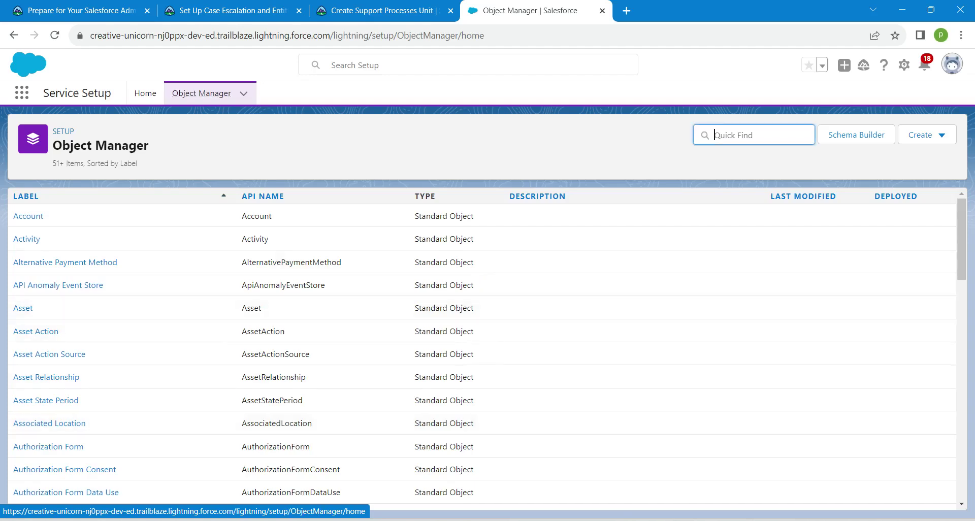
type("case")
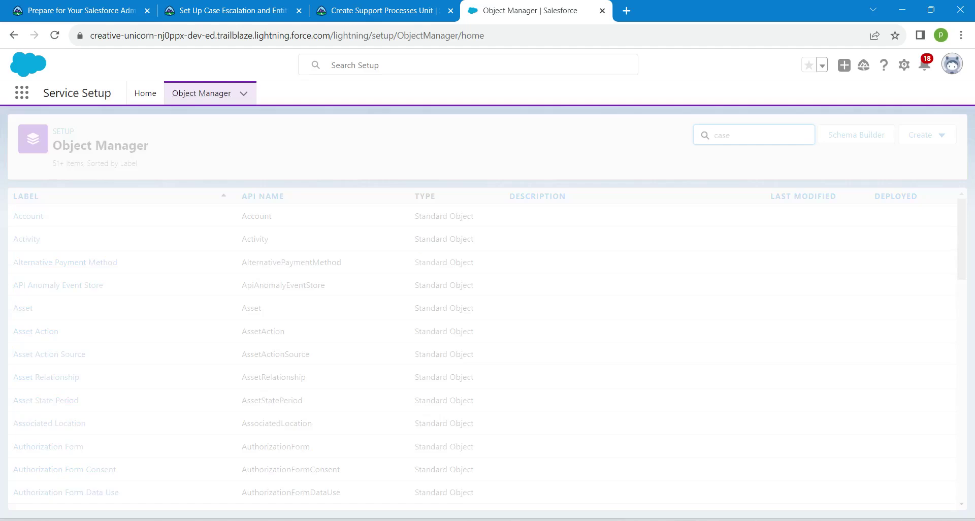
left_click(22, 216)
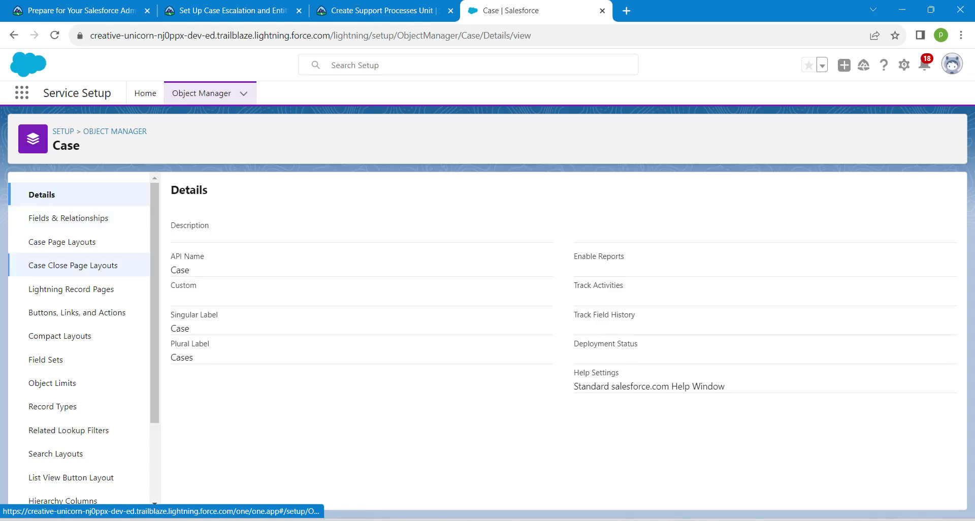
left_click(68, 217)
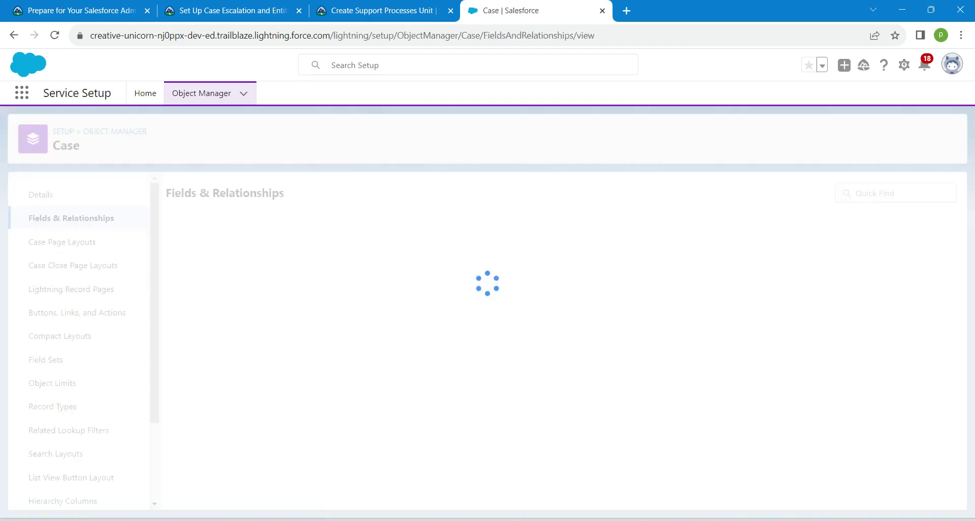
Step: Filter the Case fields by "product" and open the Product field of the picklist type
left_click(601, 193)
type("p")
type("oduct")
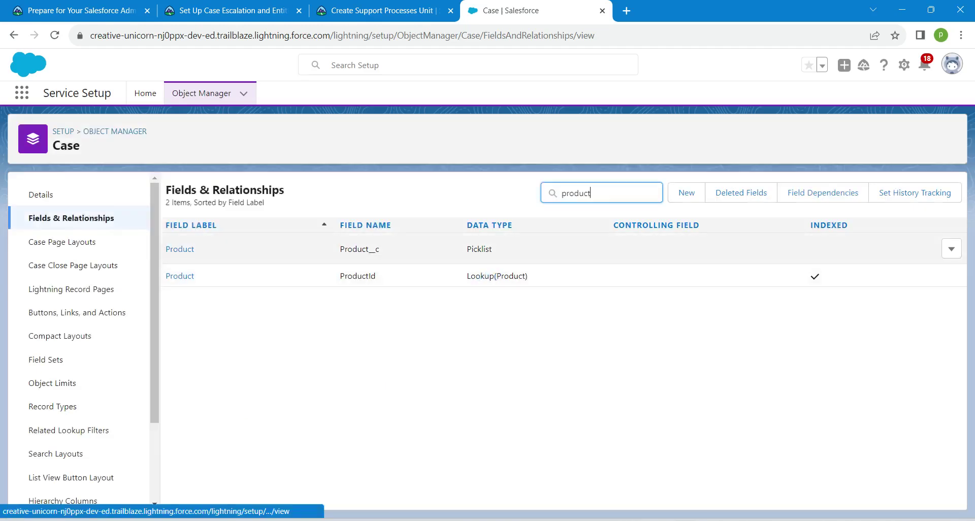
left_click_drag(495, 249, 467, 249)
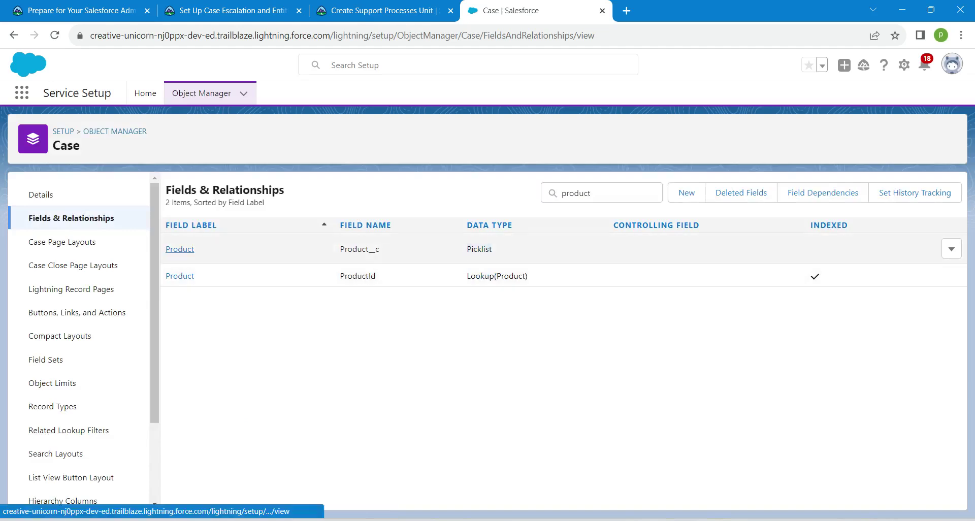
left_click(180, 249)
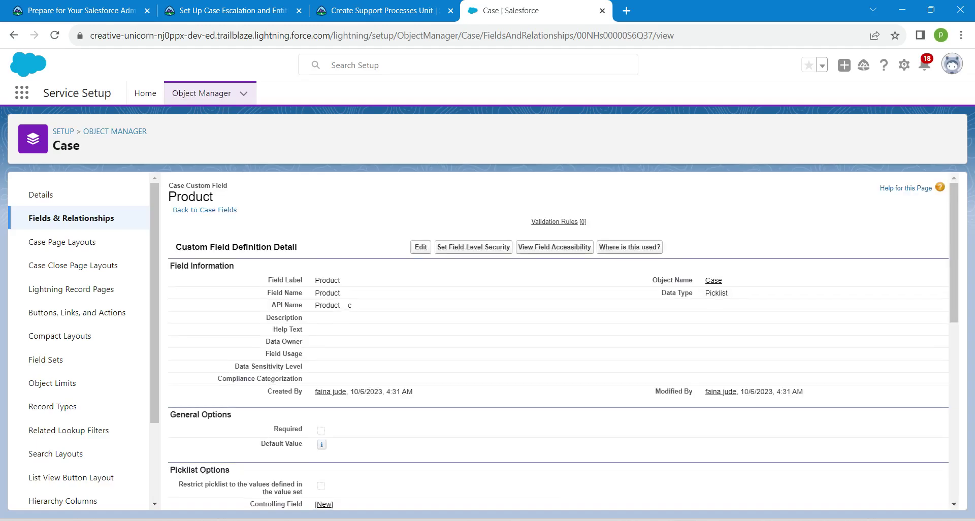
Step: Start adding new values to the Product field's Values list
scroll(558, 340, "down", 6)
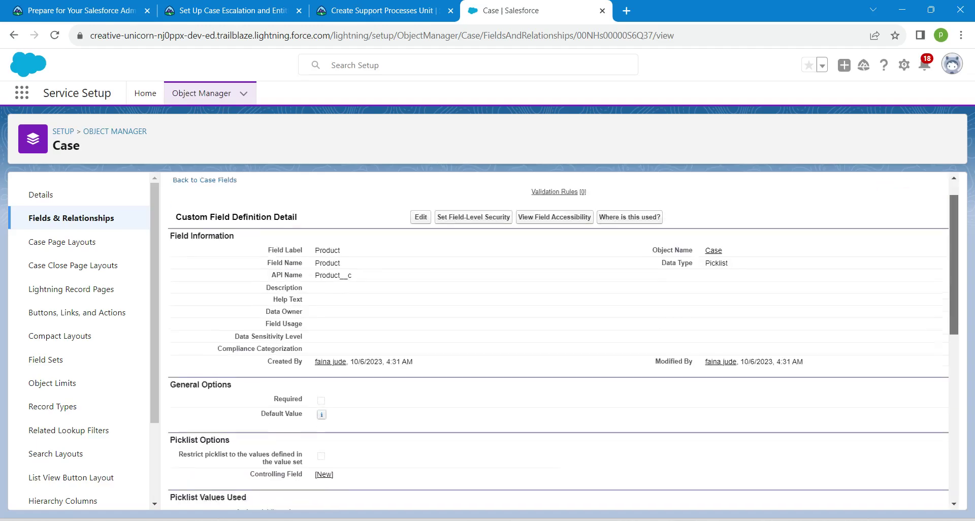
scroll(559, 341, "down", 2)
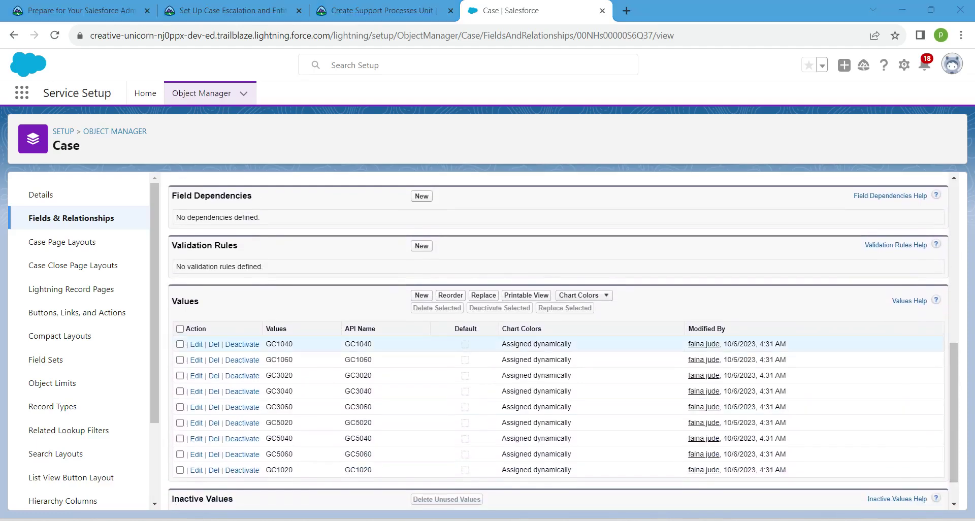
double_click(185, 302)
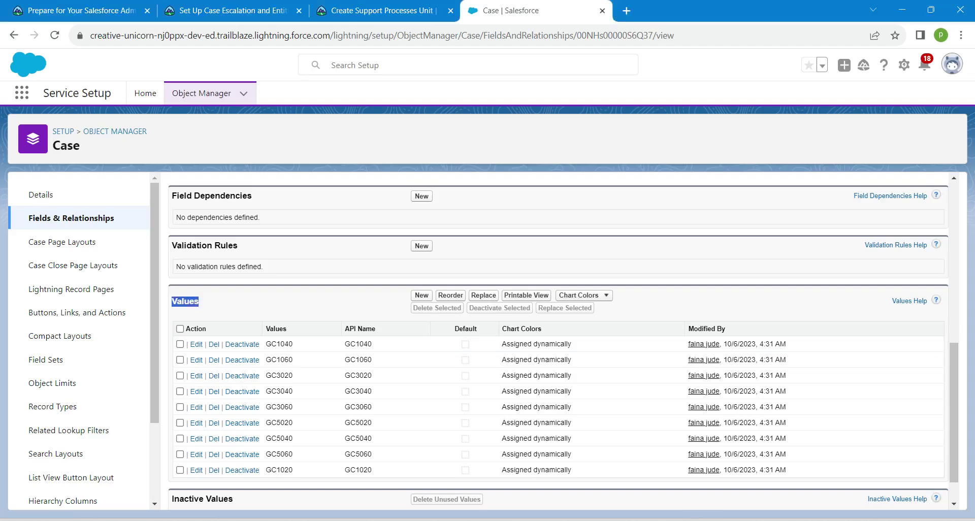
left_click(422, 295)
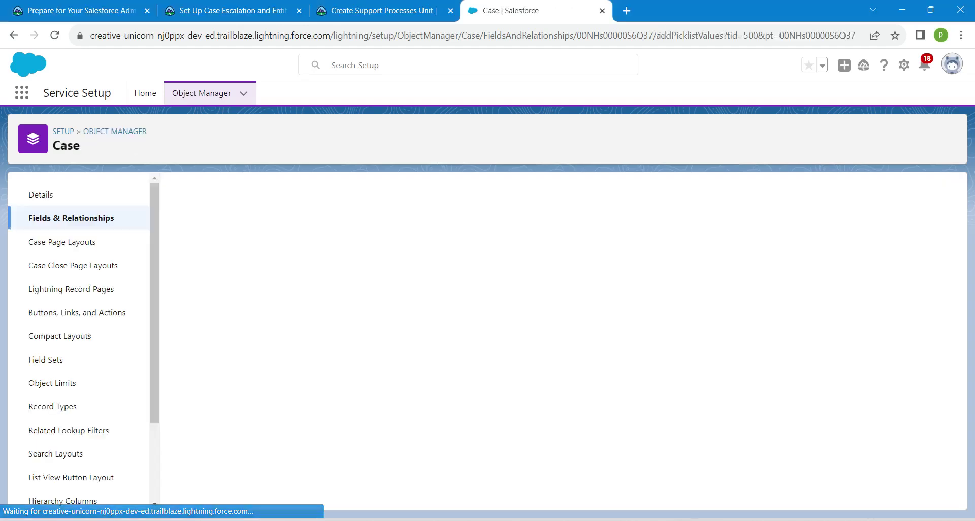
Step: Copy Solar Panels, Inverters, Charge Controllers and Batteries from the Trailhead instructions into the new Product picklist values and save
left_click(381, 10)
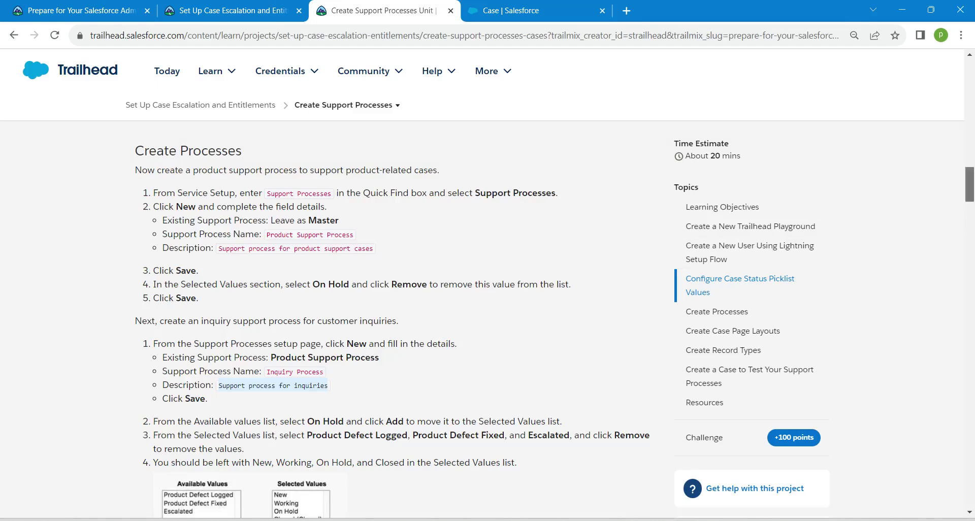
scroll(397, 320, "down", 10)
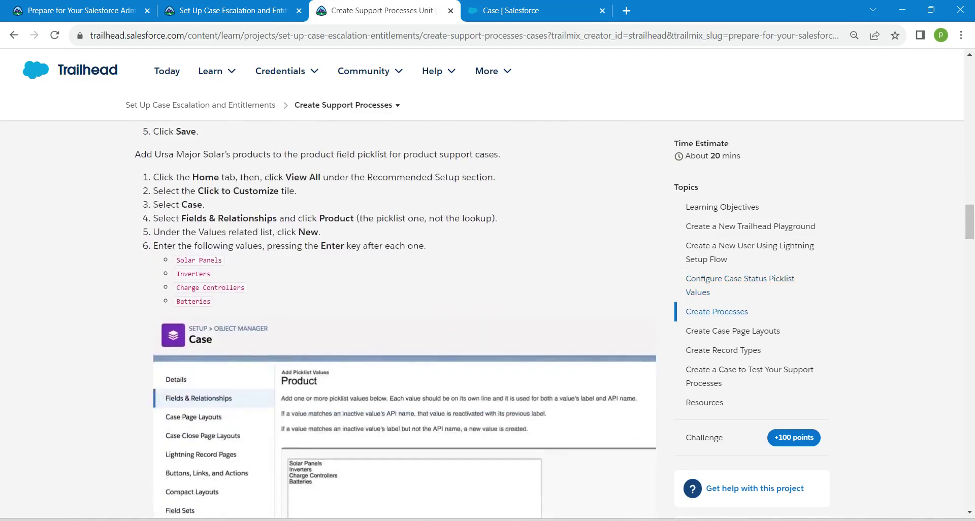
left_click_drag(176, 260, 211, 302)
key("ctrl+c")
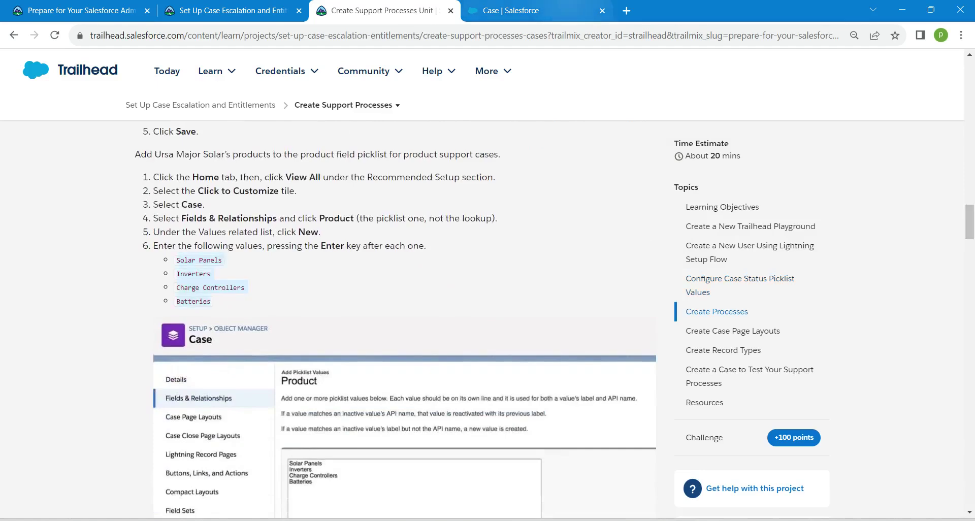
left_click(540, 11)
key("ctrl+v")
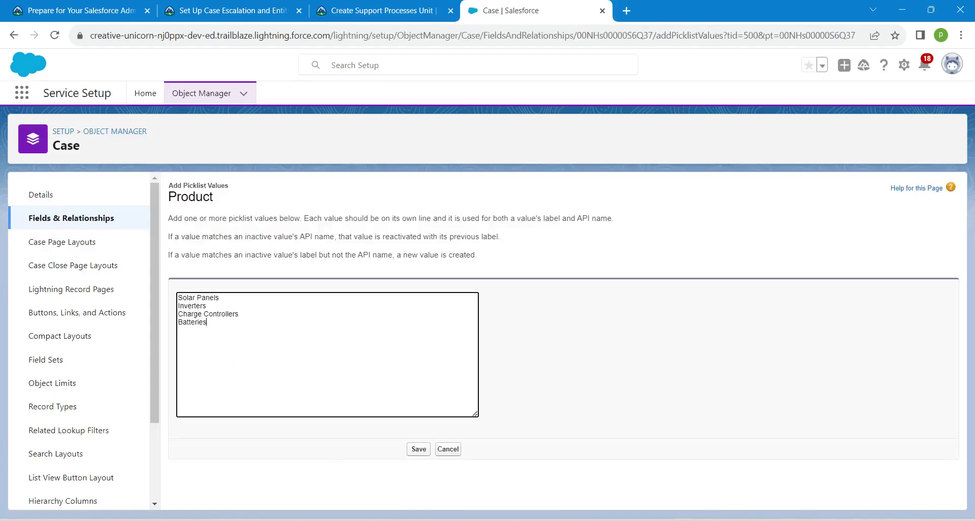
left_click(419, 449)
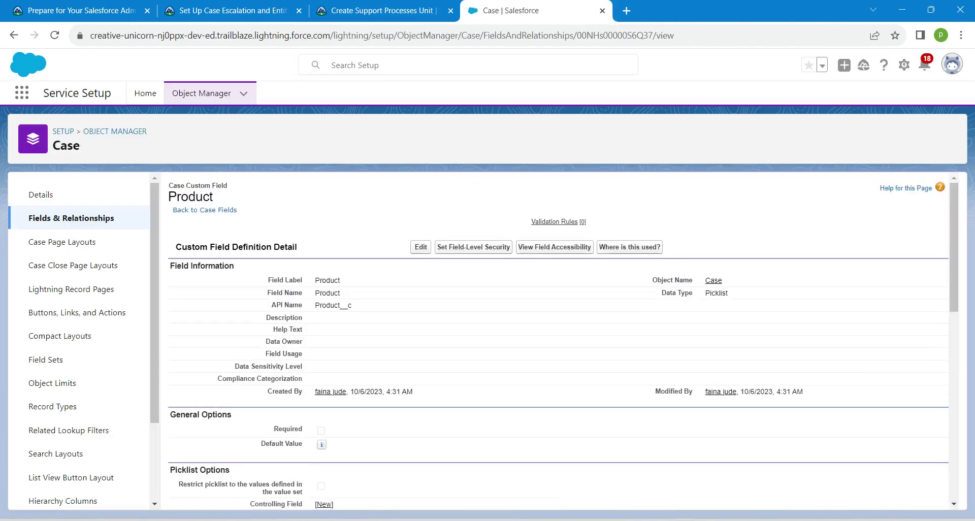
Step: Deactivate all nine GC-coded values of the Product picklist, from GC1040 through GC1020, and confirm
scroll(559, 340, "down", 8)
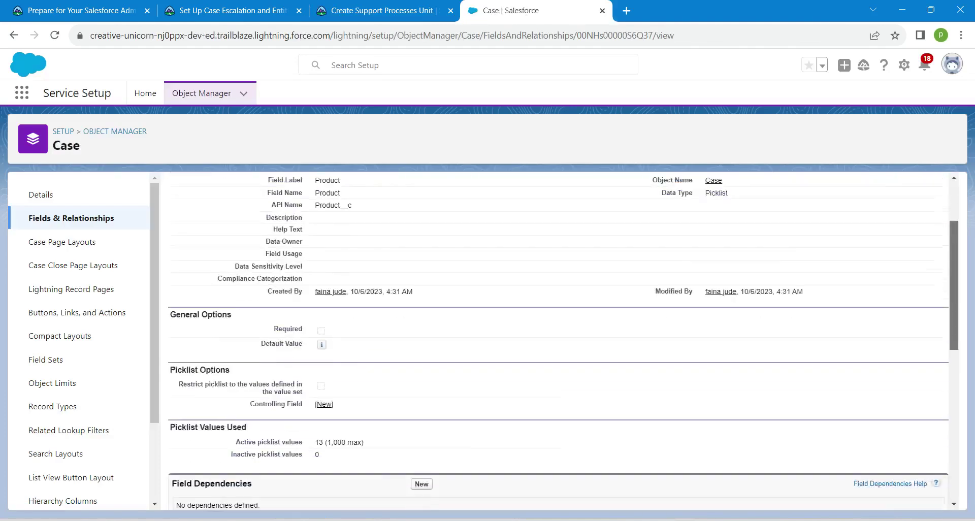
scroll(559, 340, "down", 1)
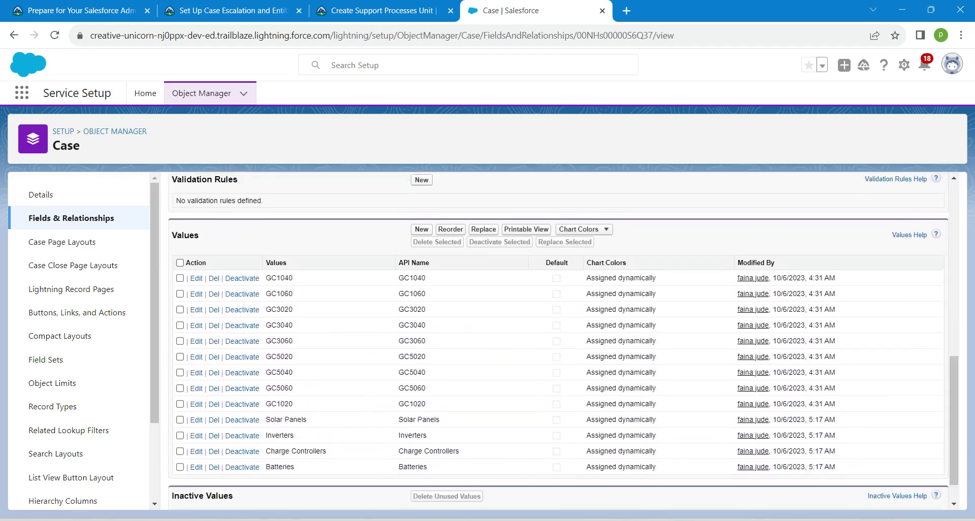
left_click(179, 279)
left_click(180, 293)
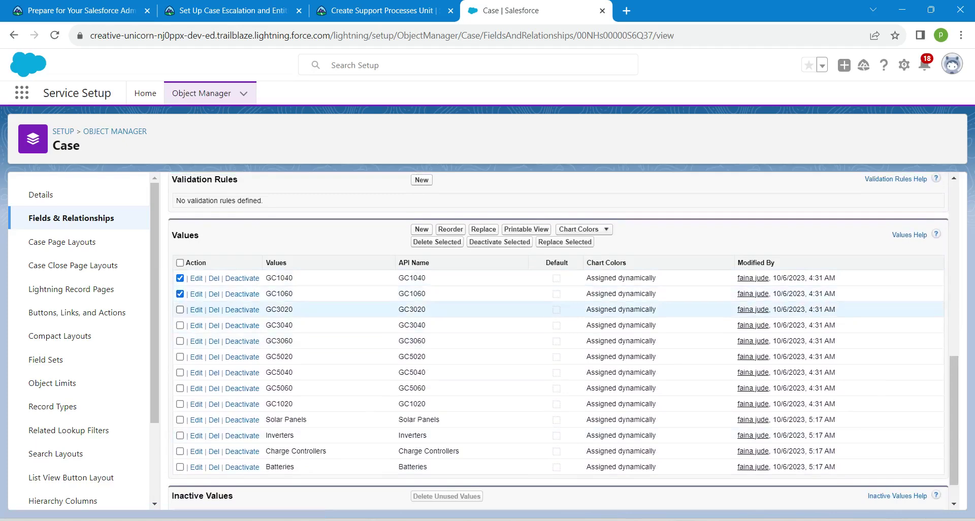
left_click(180, 309)
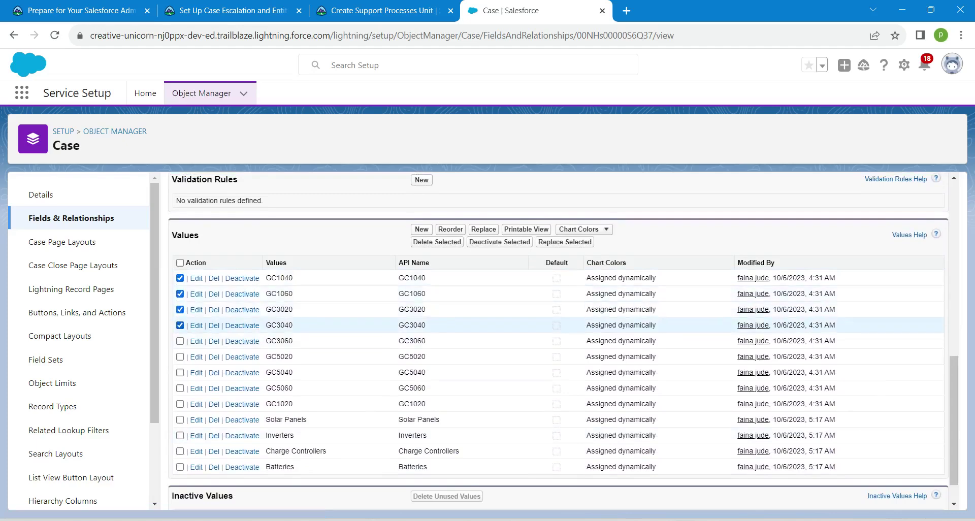
left_click(180, 325)
left_click(180, 341)
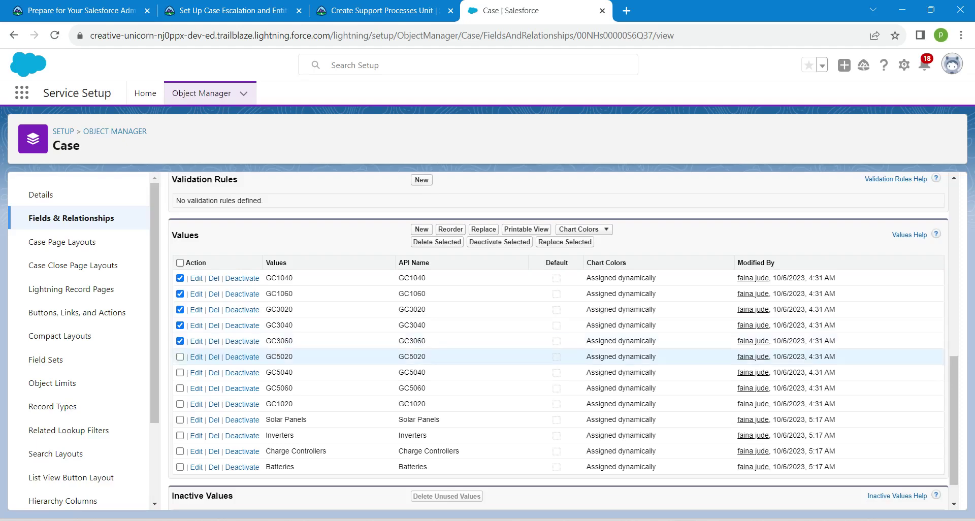
left_click(180, 357)
left_click(179, 372)
left_click(180, 388)
left_click(180, 404)
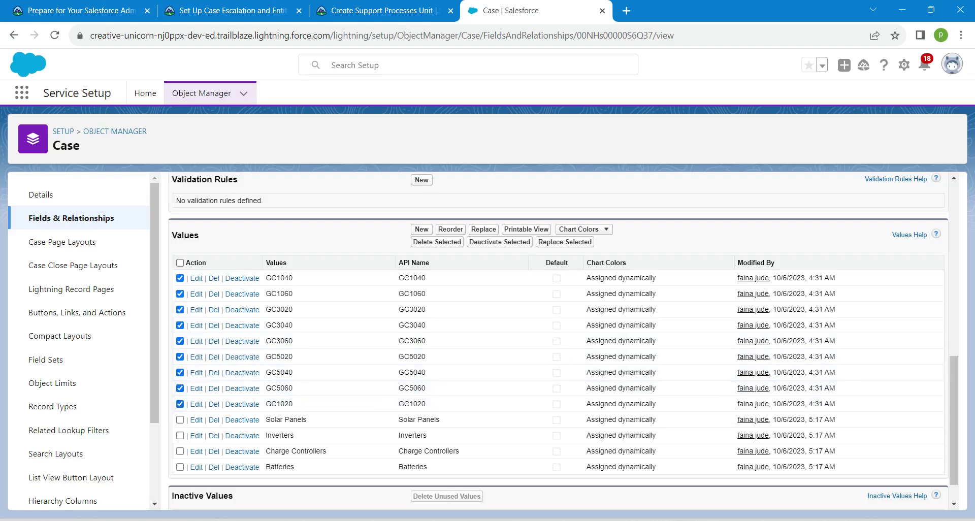
left_click(500, 242)
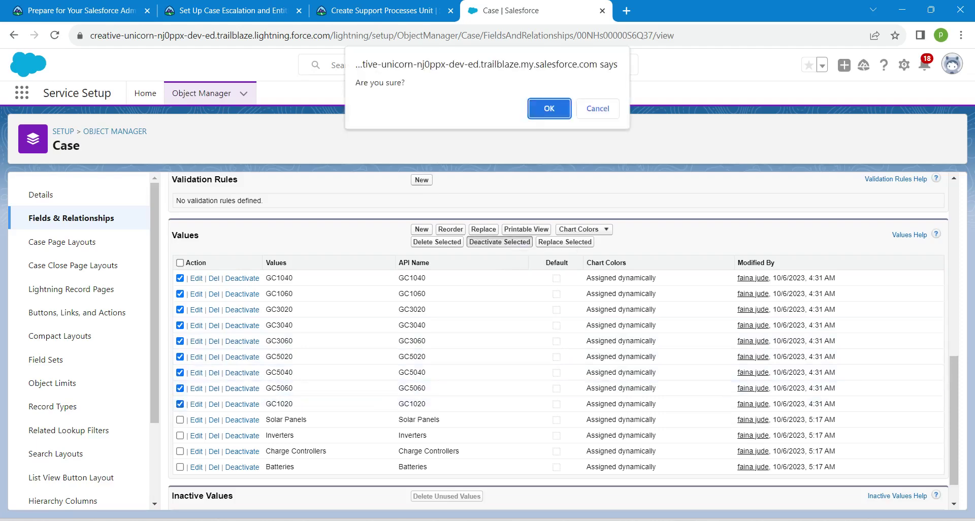
key("Return")
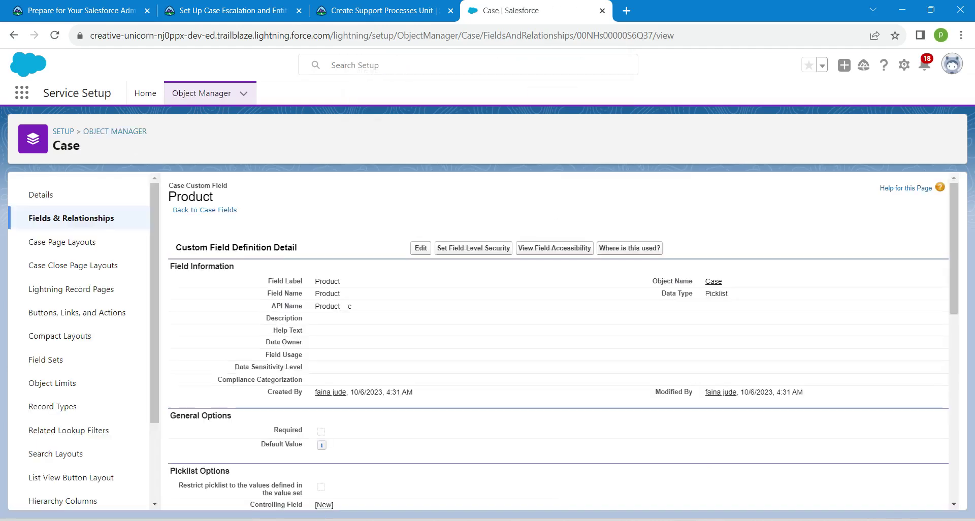
Step: Check the Product picklist values, return to the Case fields, filter them by "type" and open the Type field
scroll(559, 340, "down", 7)
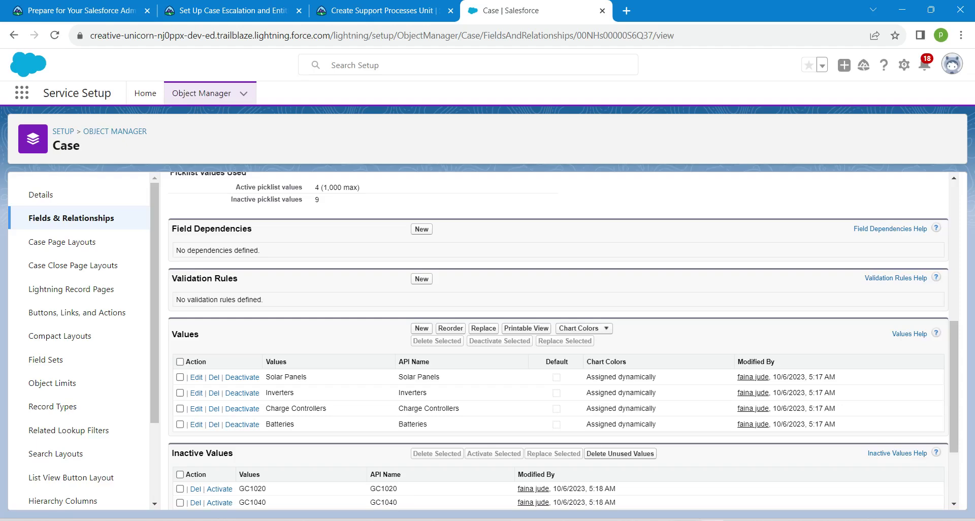
scroll(558, 341, "down", 3)
left_click_drag(954, 434, 954, 248)
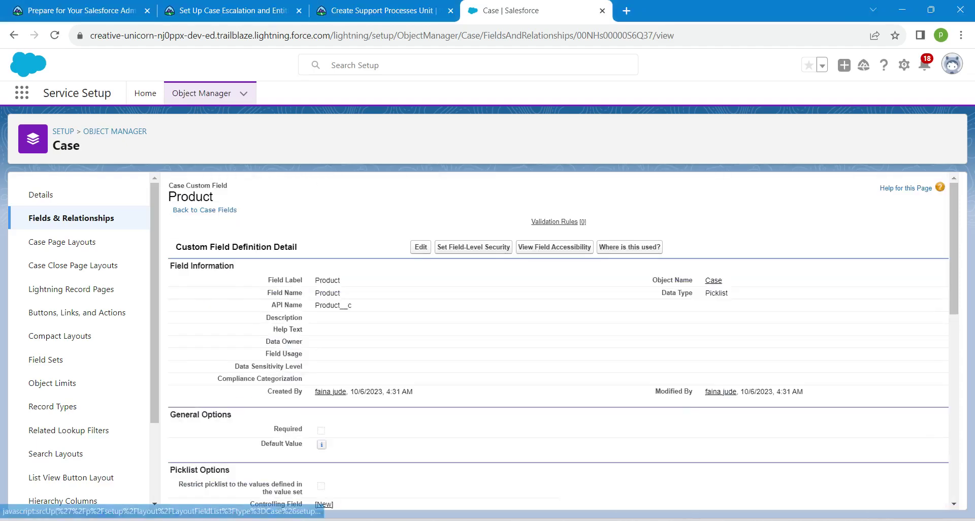
left_click_drag(239, 210, 169, 211)
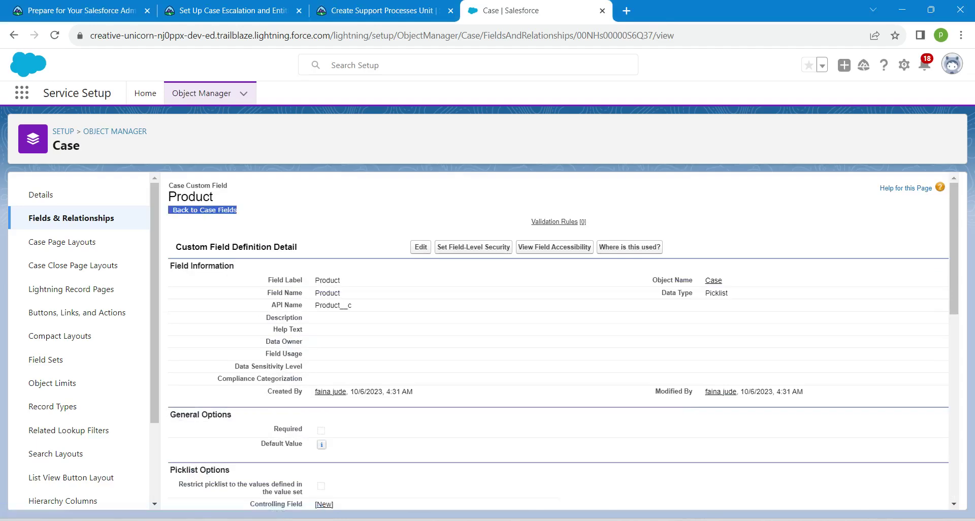
left_click(173, 210)
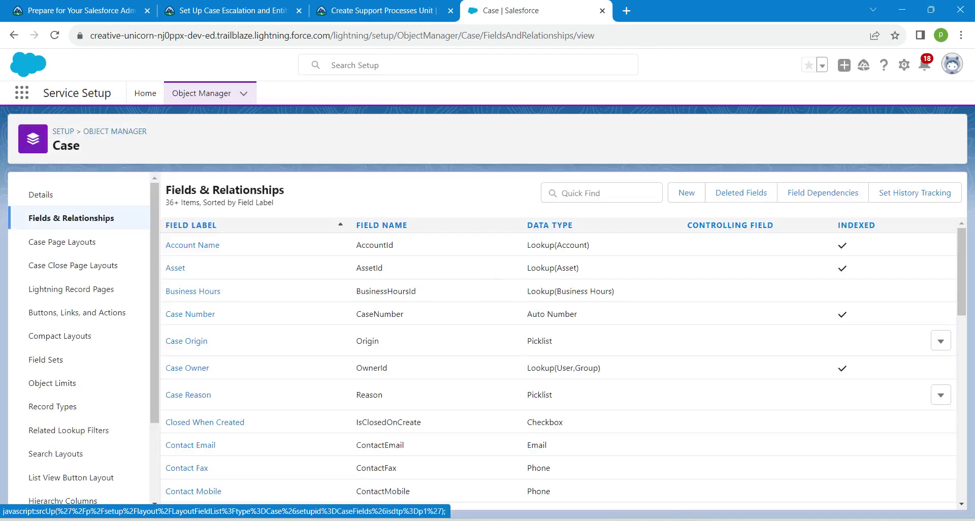
left_click(601, 193)
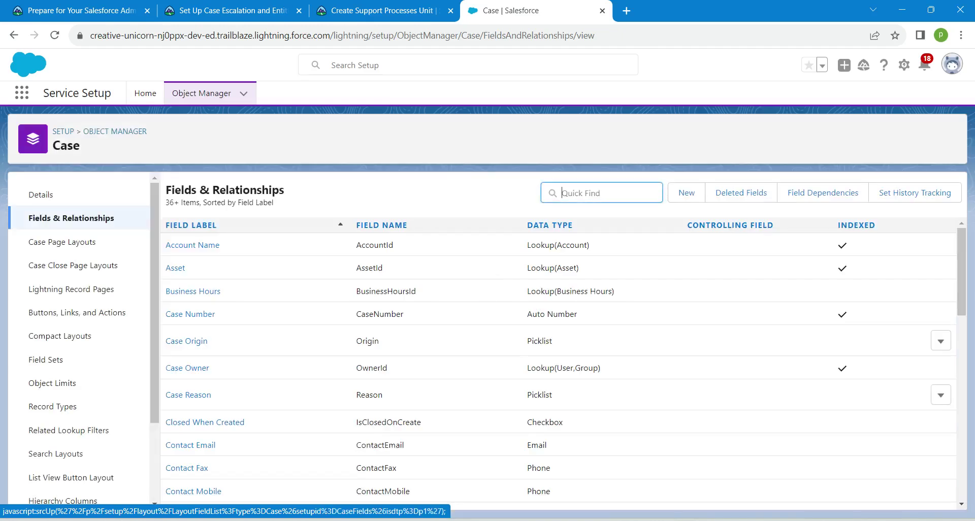
type("type")
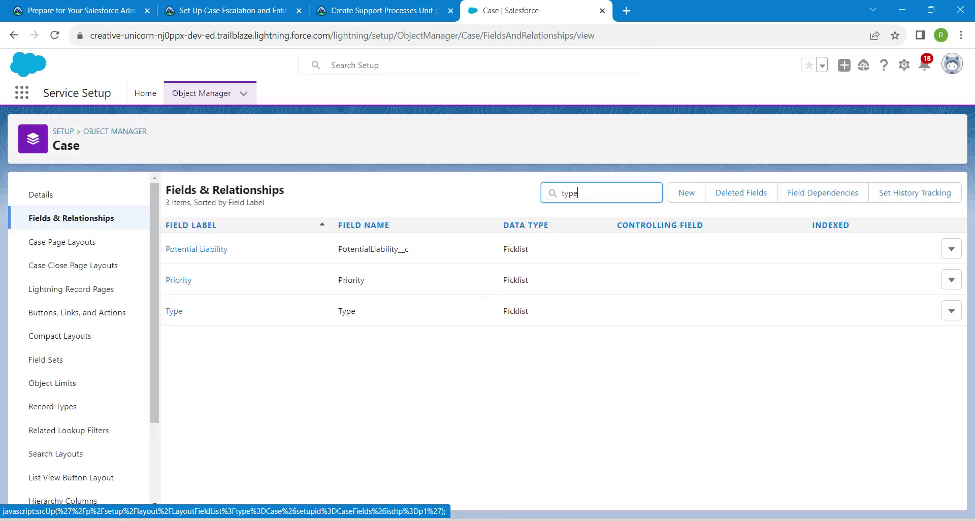
left_click(174, 248)
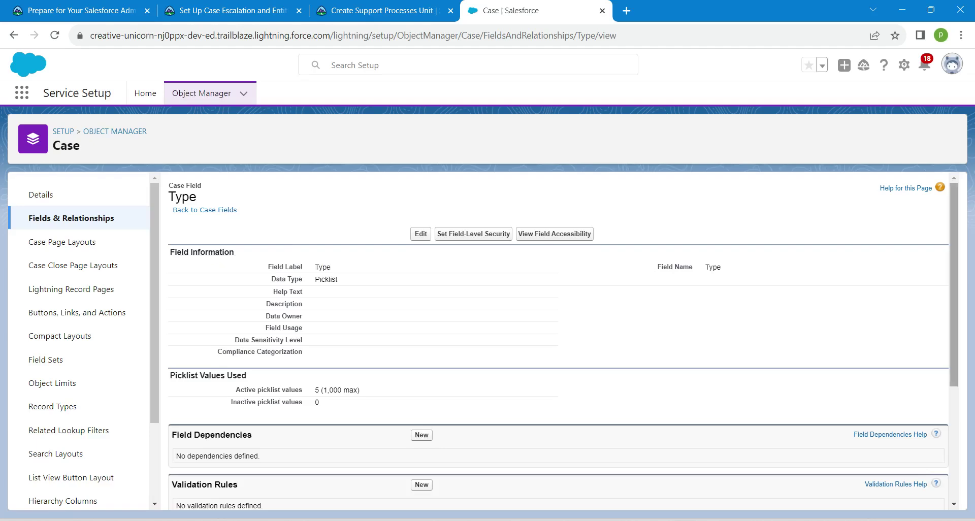
Step: Add Product, Shipping, Warranty, Problem, Feature Request and Question from the Trailhead instructions to the Case Type picklist values and save
scroll(559, 340, "down", 2)
scroll(559, 340, "down", 5)
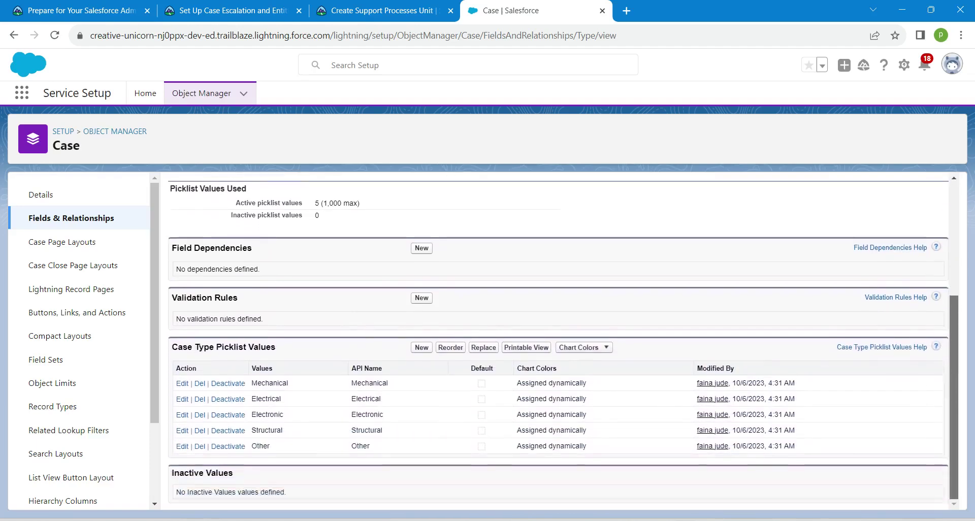
left_click_drag(277, 348, 171, 349)
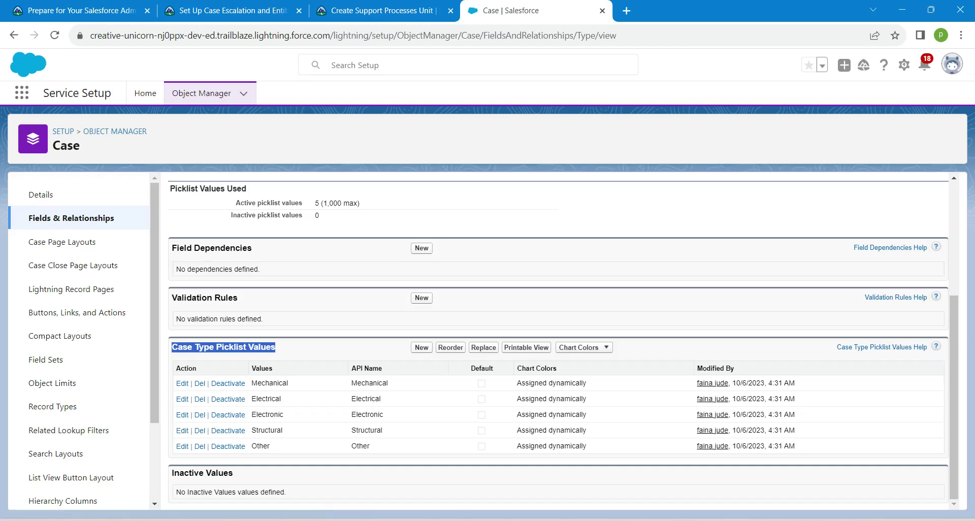
left_click(421, 348)
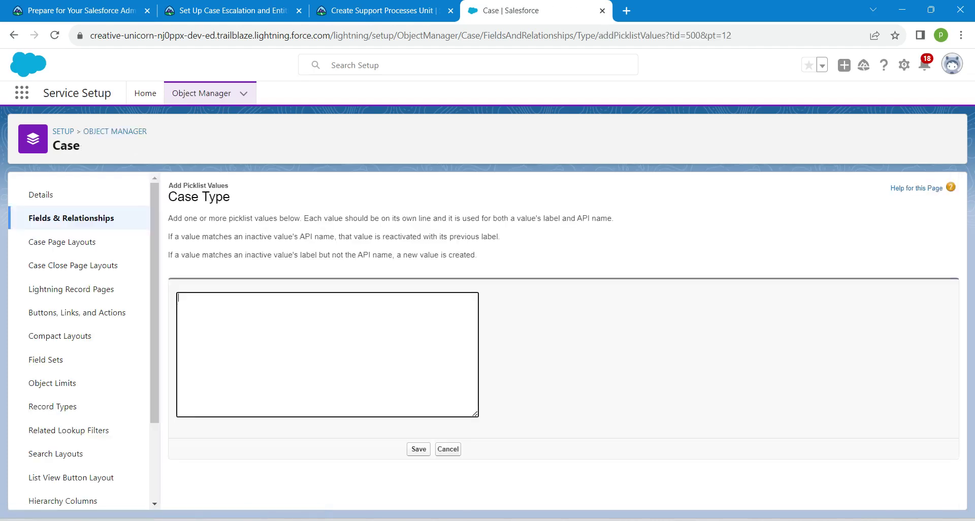
left_click(381, 10)
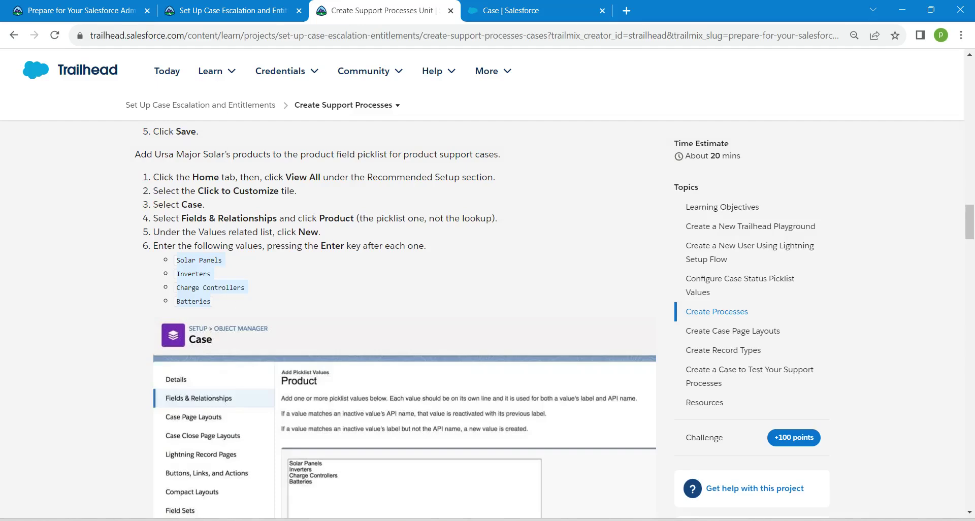
left_click_drag(970, 222, 970, 278)
left_click_drag(164, 195, 196, 263)
key("ctrl+c")
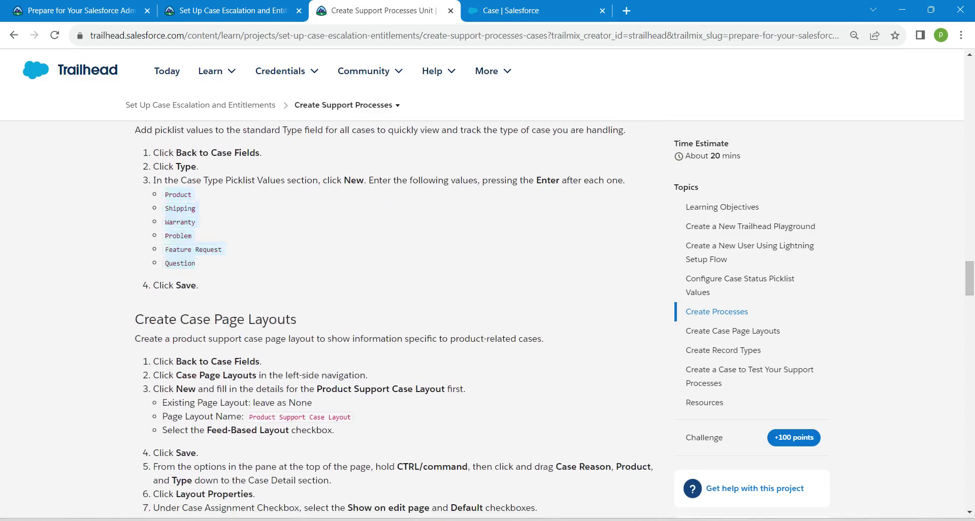
left_click(511, 10)
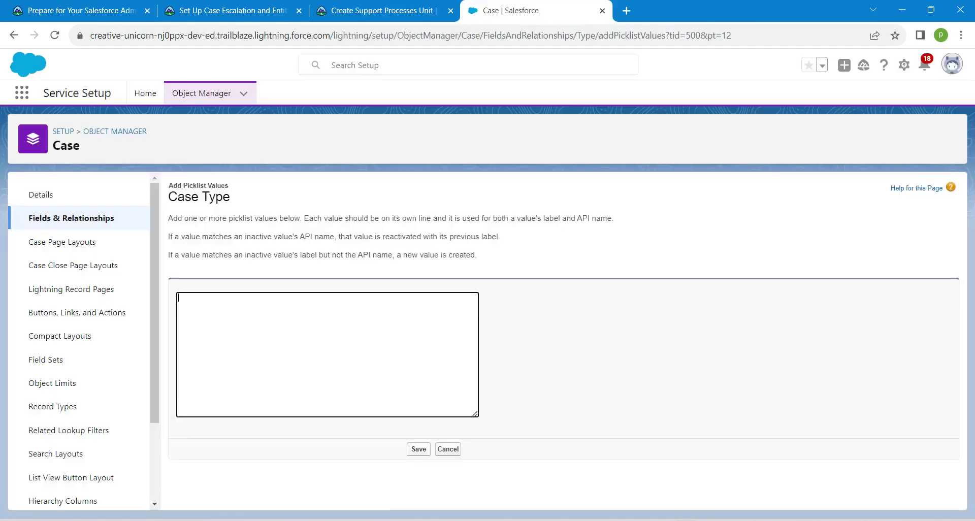
key("ctrl+v")
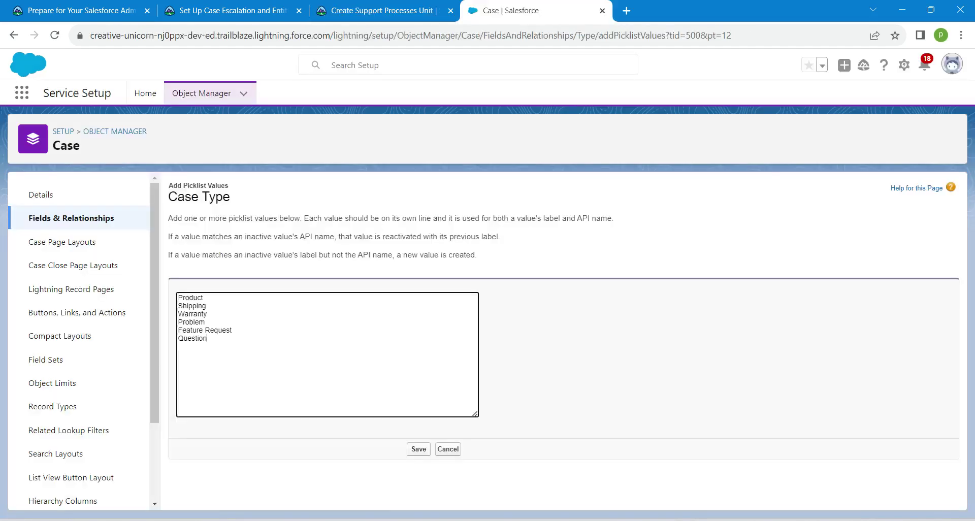
left_click(419, 449)
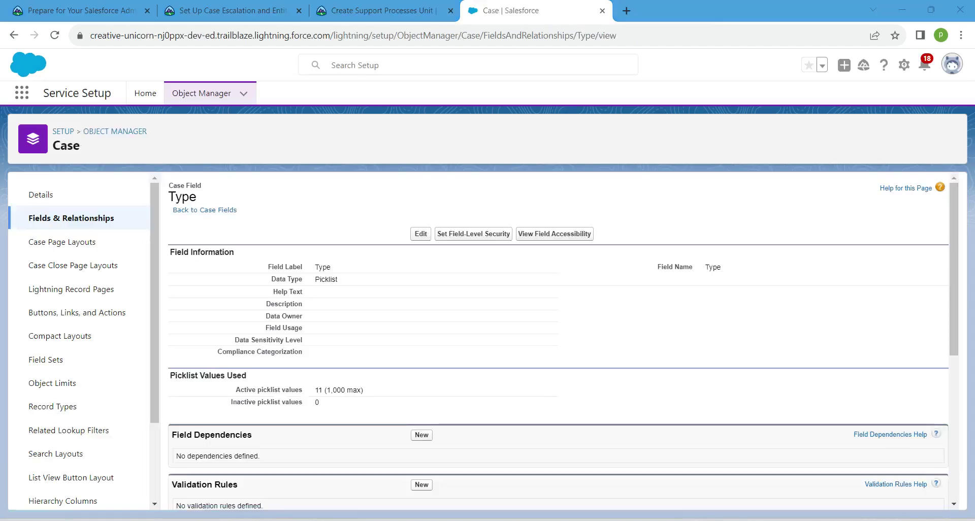
Step: Create a feed-based case page layout named Product Support Case Layout, with no existing layout to clone, and save
left_click_drag(239, 210, 169, 209)
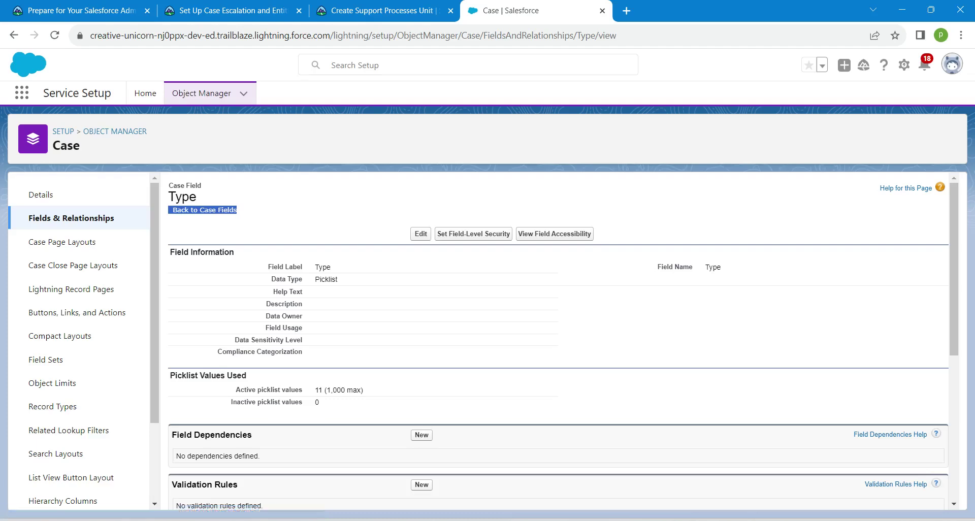
left_click(172, 210)
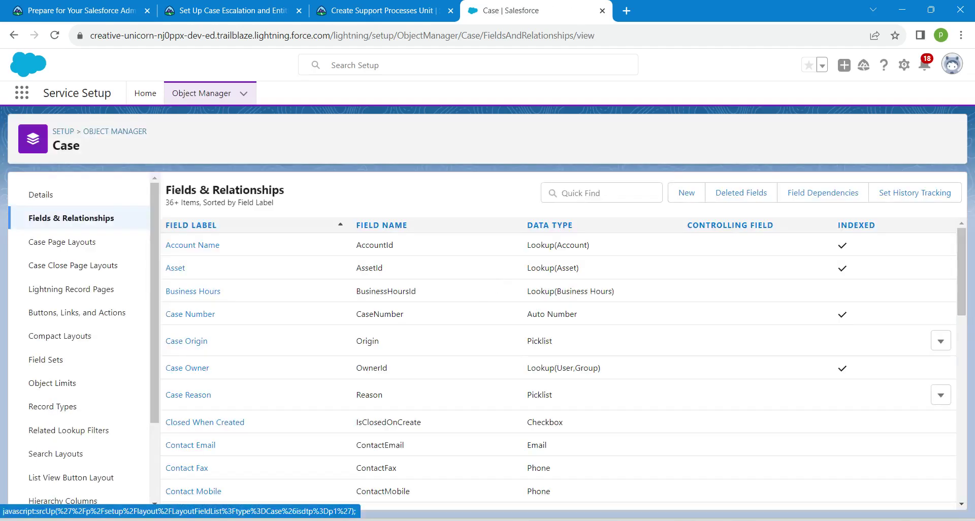
left_click(61, 242)
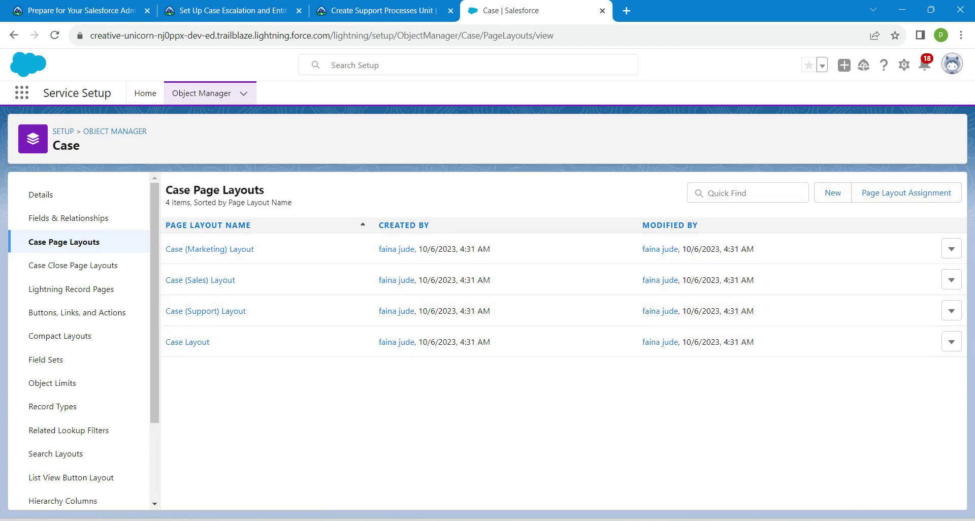
left_click(833, 193)
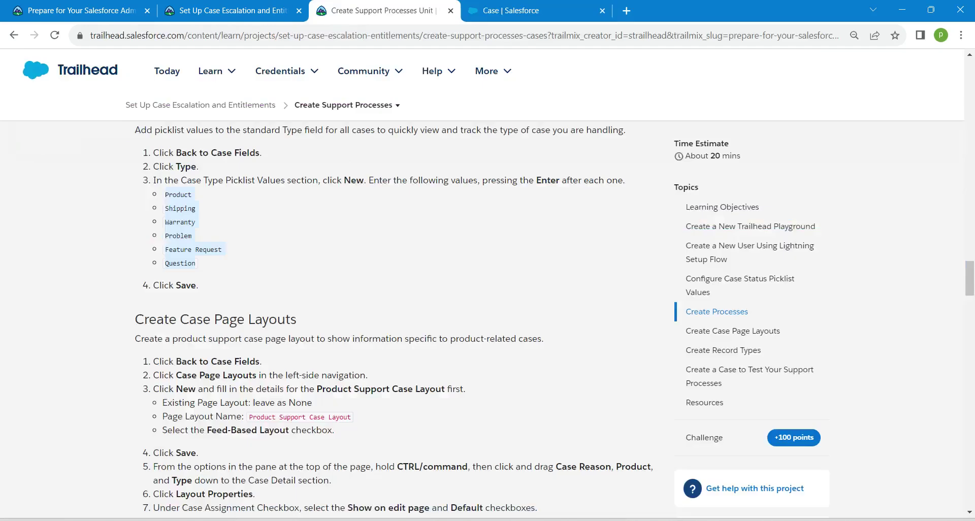
left_click(376, 10)
left_click_drag(248, 417, 352, 417)
key("ctrl+c")
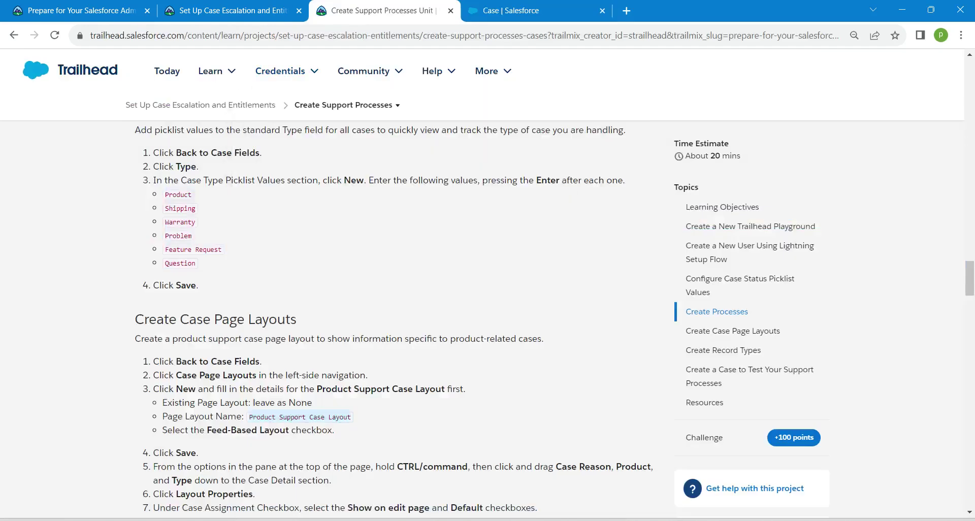
left_click(541, 10)
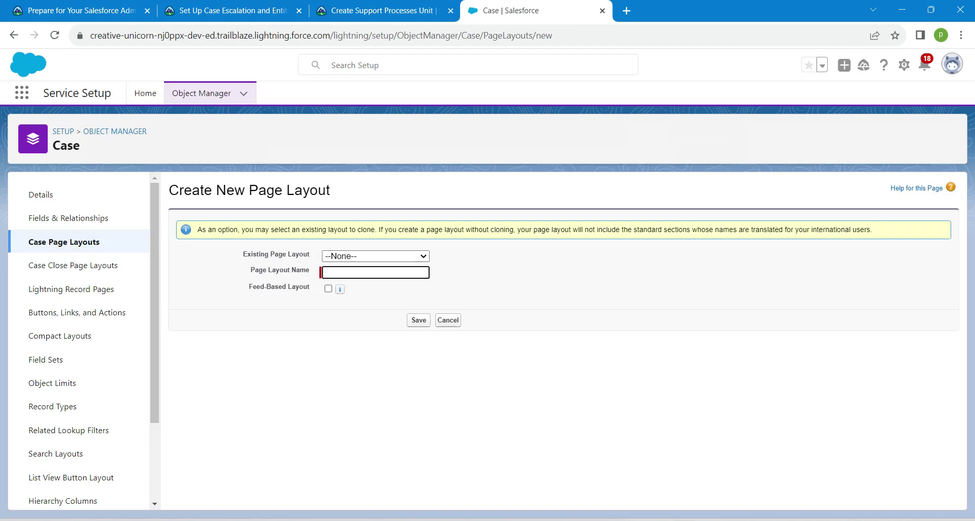
key("ctrl+v")
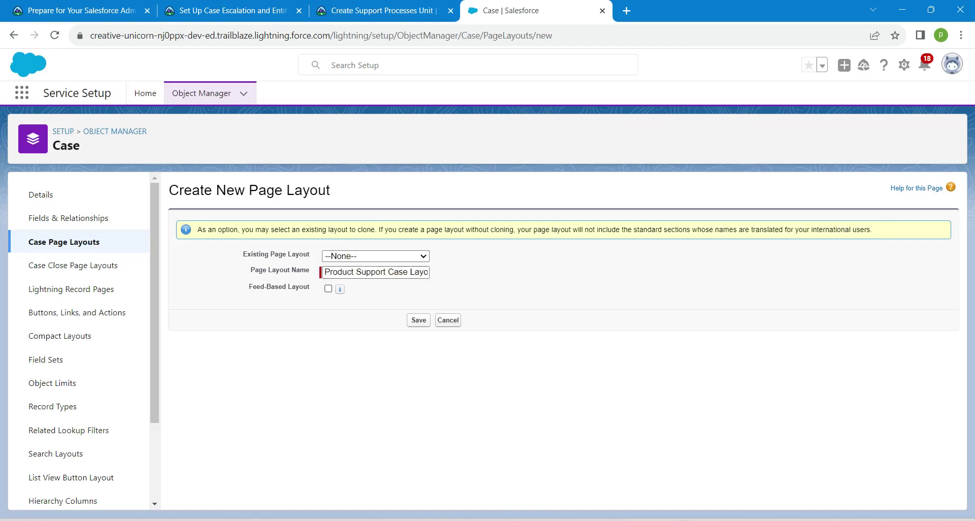
left_click(328, 288)
left_click_drag(243, 255, 310, 254)
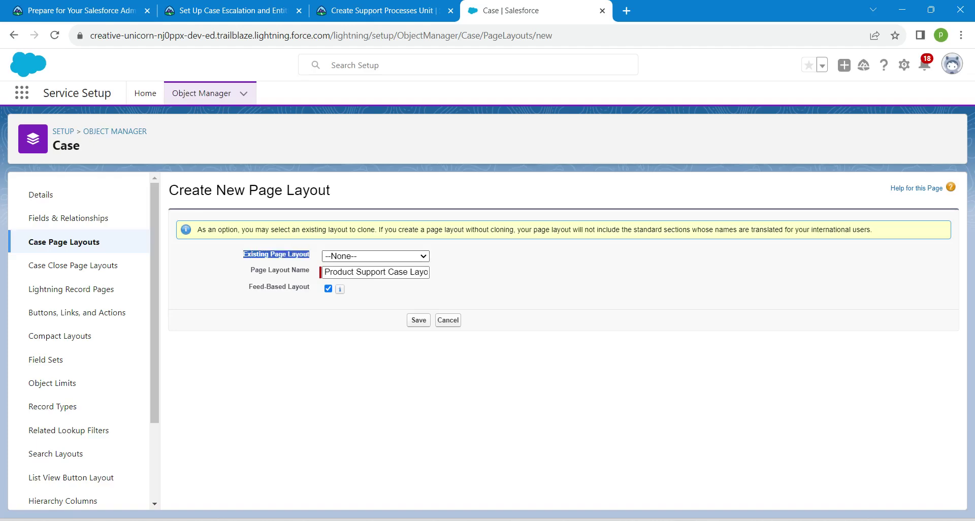
left_click(419, 320)
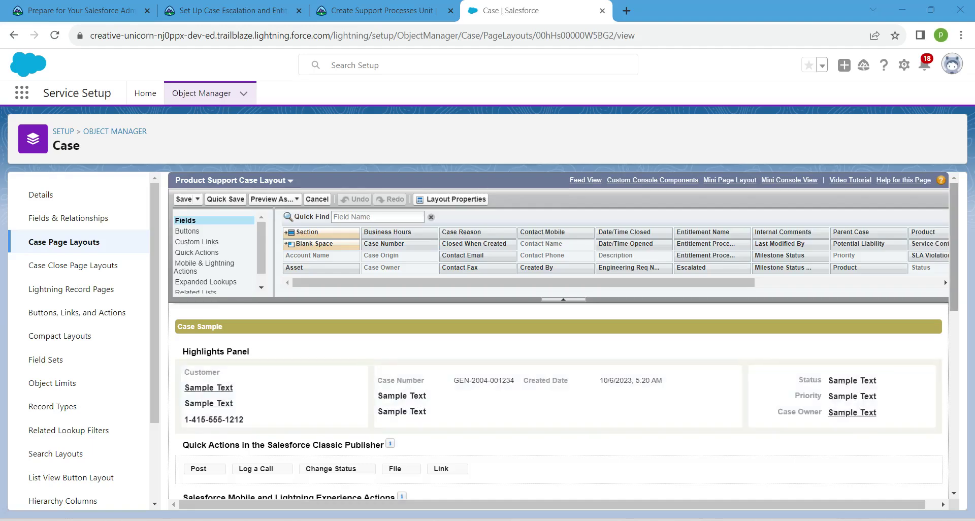
Step: Add the Case Reason, Product and Type fields above Case Owner in the layout's Case Detail section
scroll(559, 396, "down", 5)
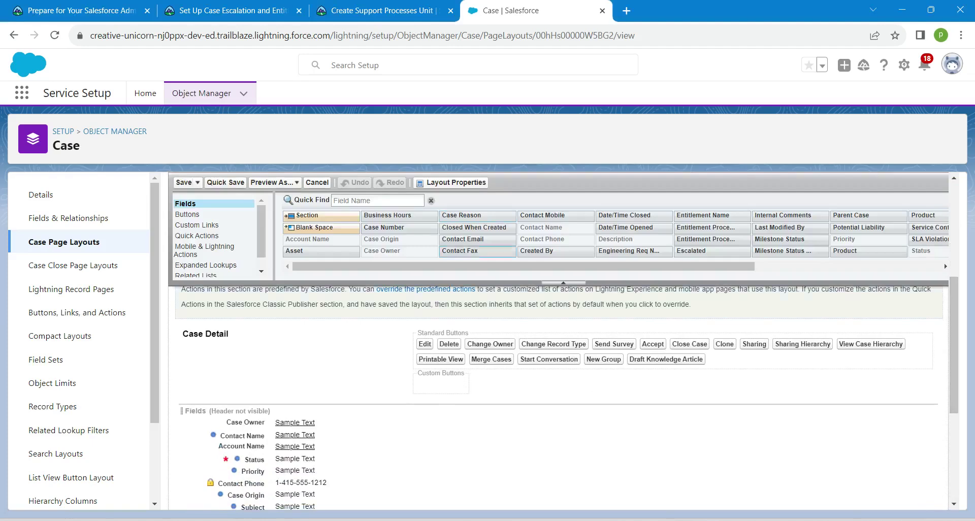
left_click_drag(478, 216, 292, 420)
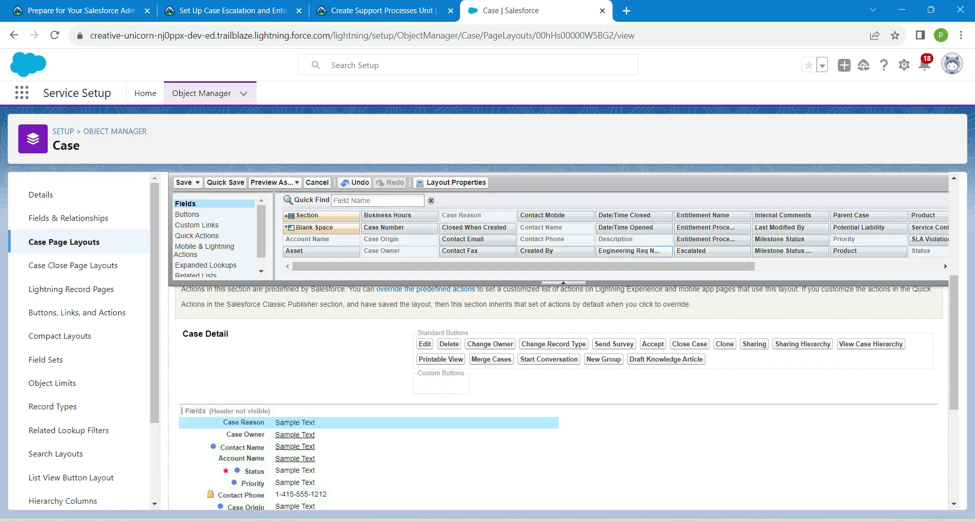
left_click_drag(923, 215, 349, 436)
left_click_drag(558, 267, 747, 267)
left_click_drag(823, 215, 358, 456)
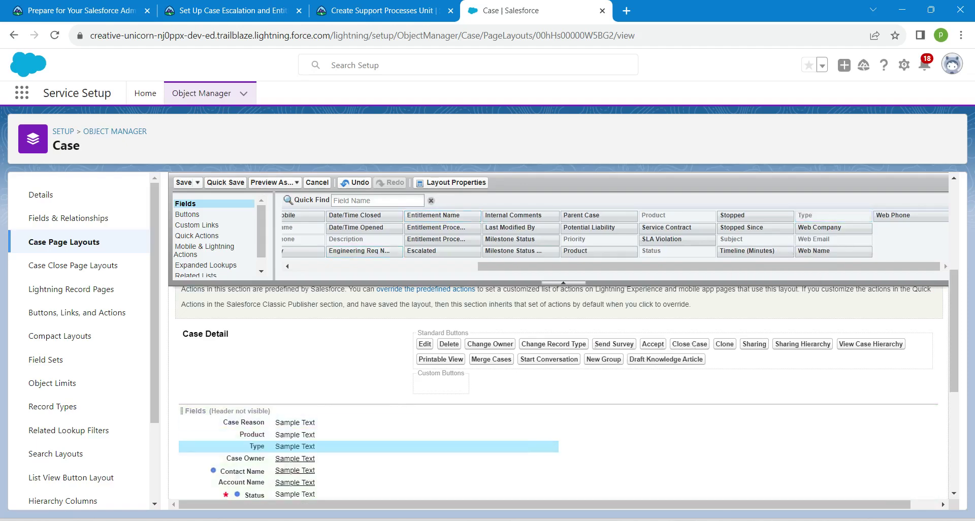
Step: Enable Show on edit page and Default for the Case Assignment Checkbox in the layout properties and save the layout
left_click_drag(486, 183, 427, 184)
left_click(427, 182)
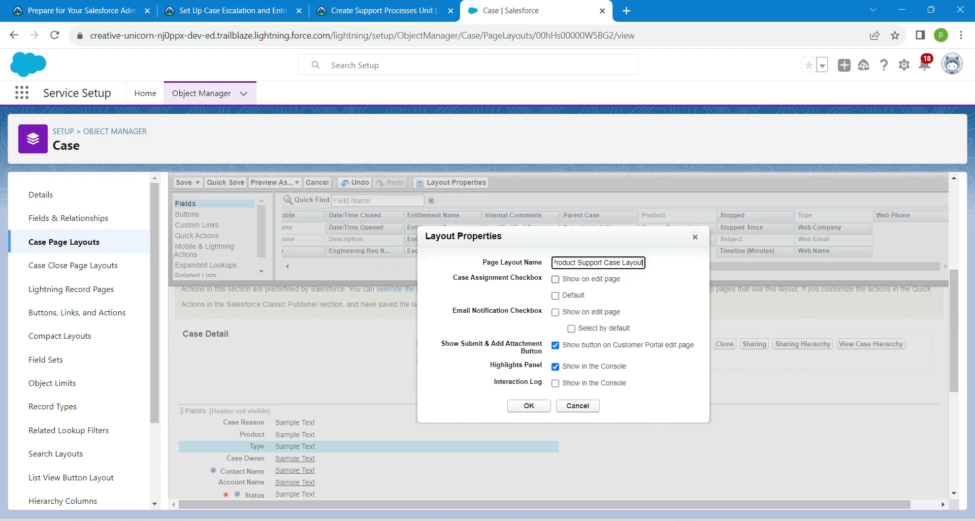
left_click(555, 279)
left_click(555, 295)
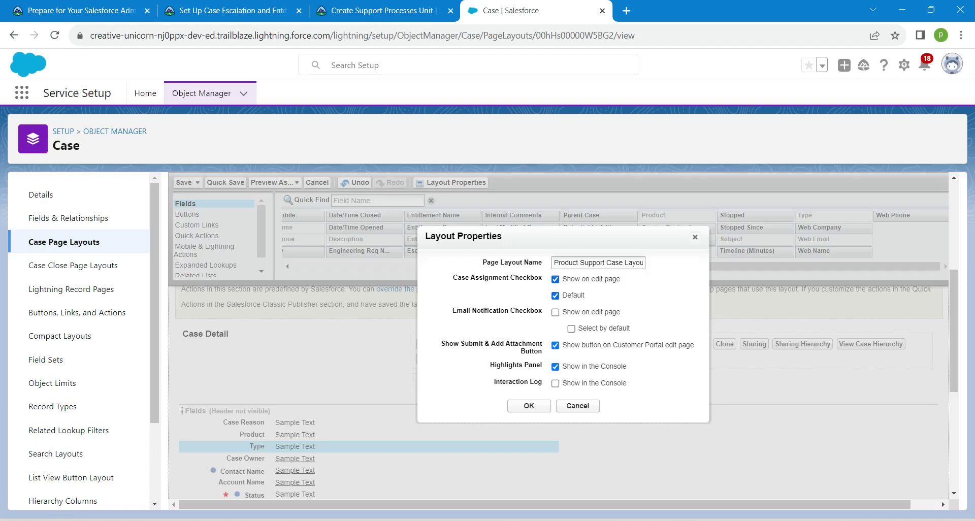
left_click(529, 406)
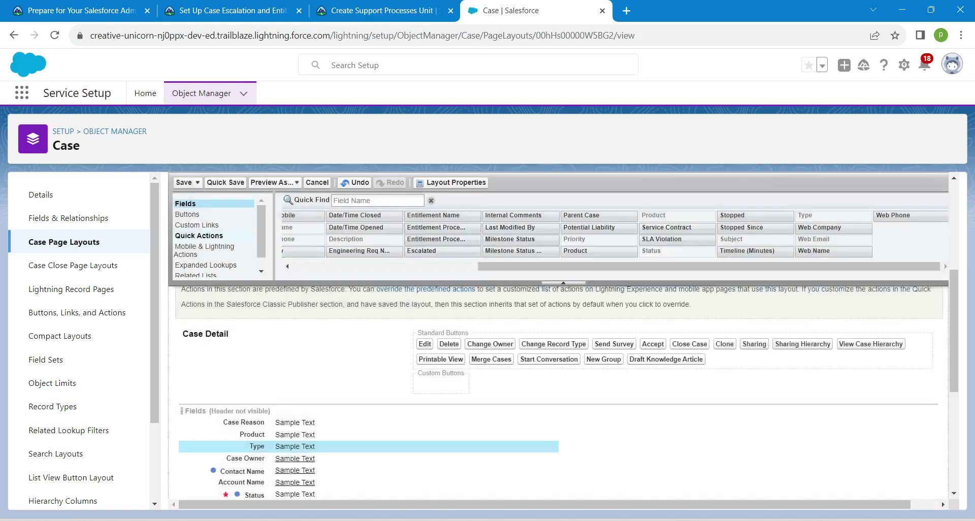
left_click(184, 182)
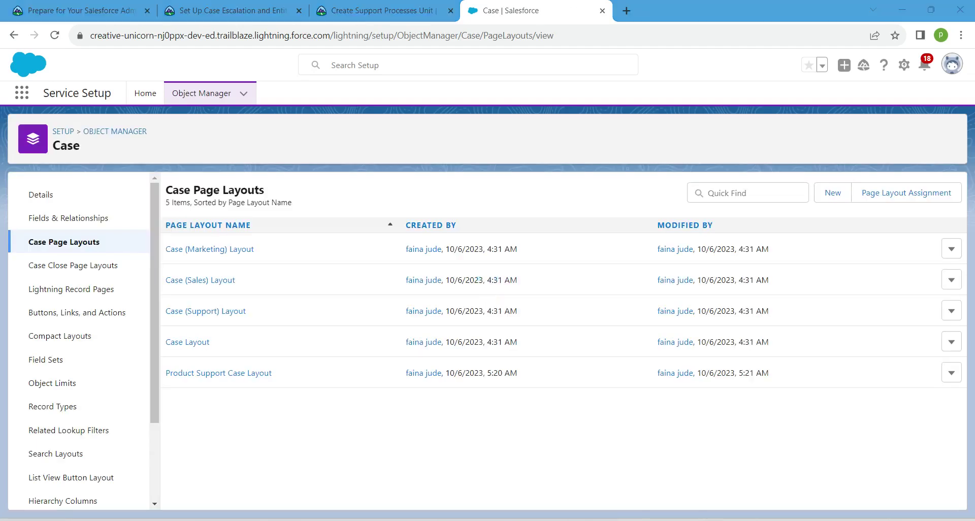
Step: Create a feed-based case page layout named Inquiry Case Layout, cloned from Product Support Case Layout, and save
left_click(833, 193)
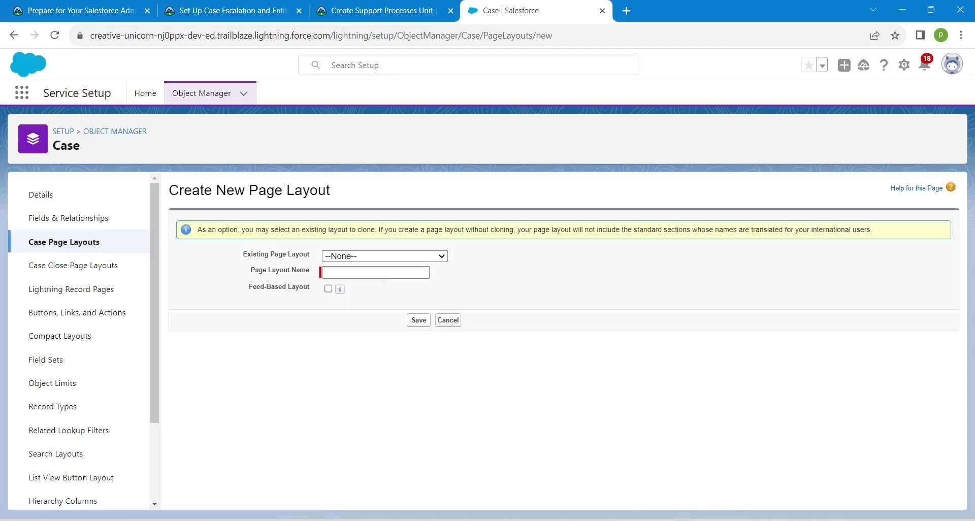
left_click(384, 256)
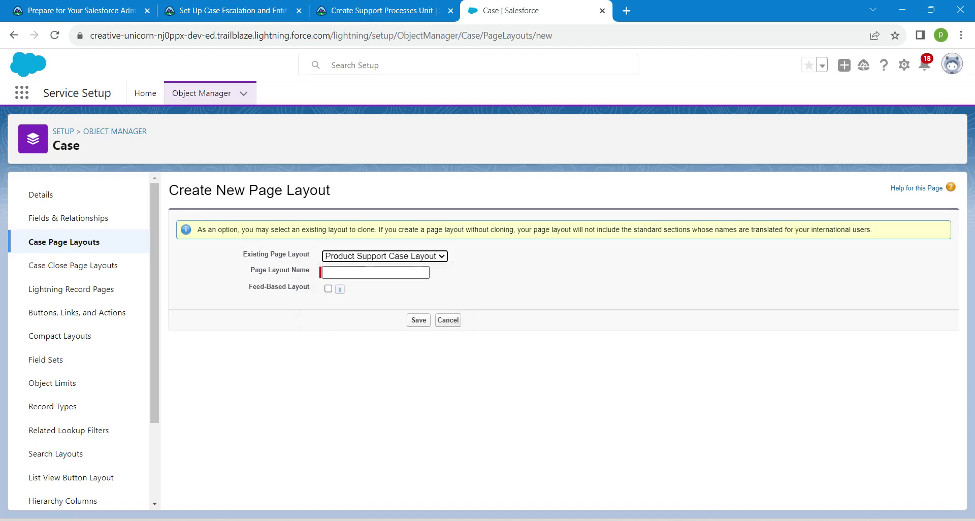
left_click(376, 273)
left_click(384, 10)
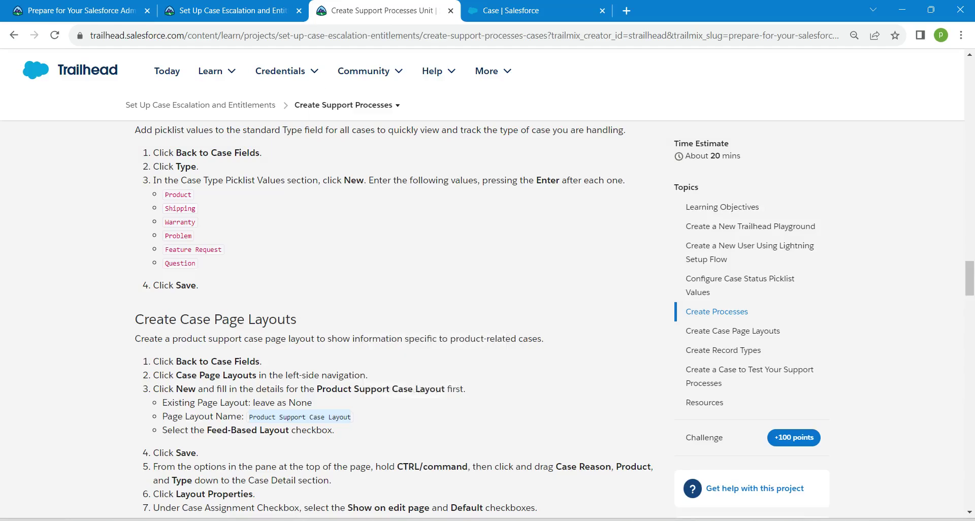
scroll(969, 278, "down", 5)
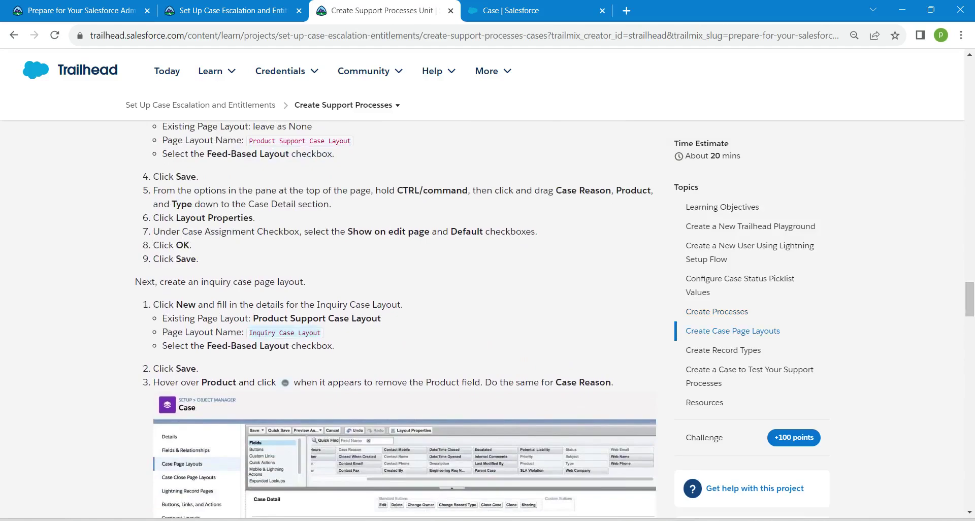
left_click(513, 10)
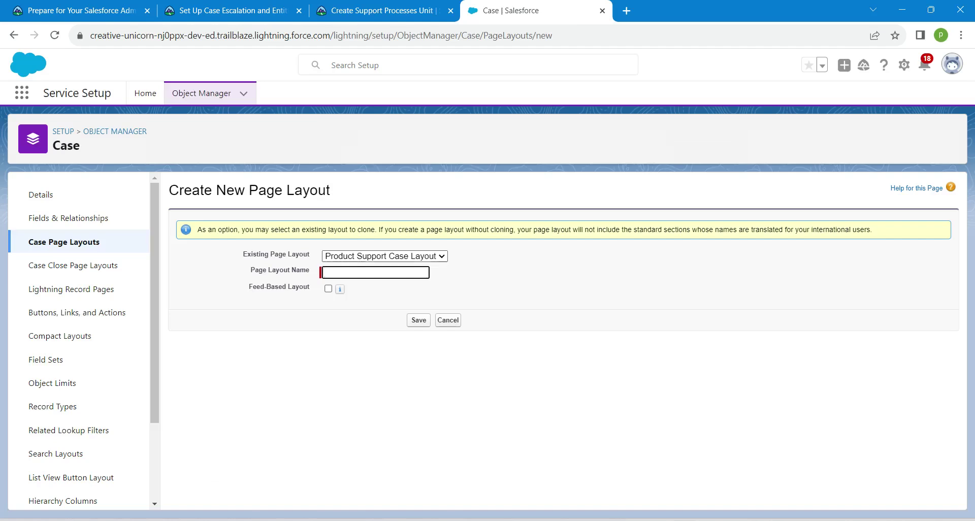
type("Inquiry Case Layout")
left_click(328, 288)
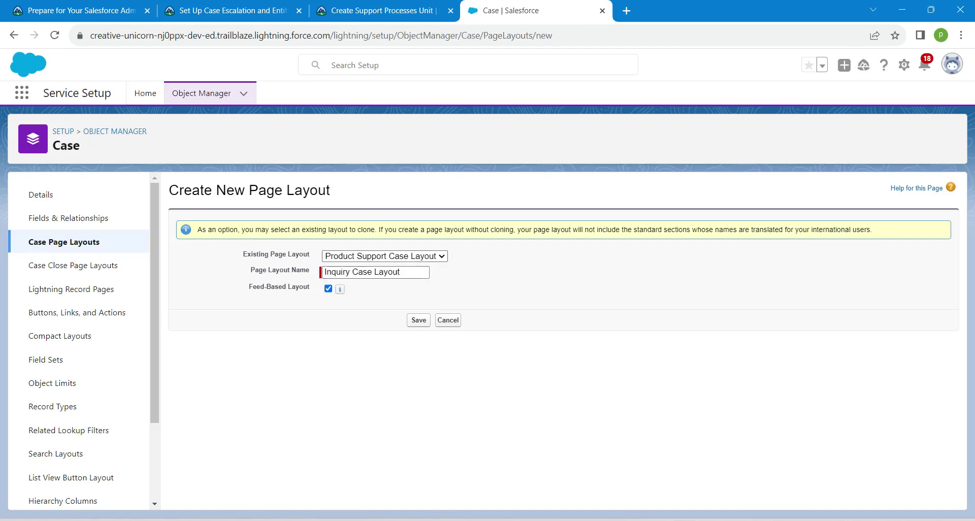
left_click(418, 320)
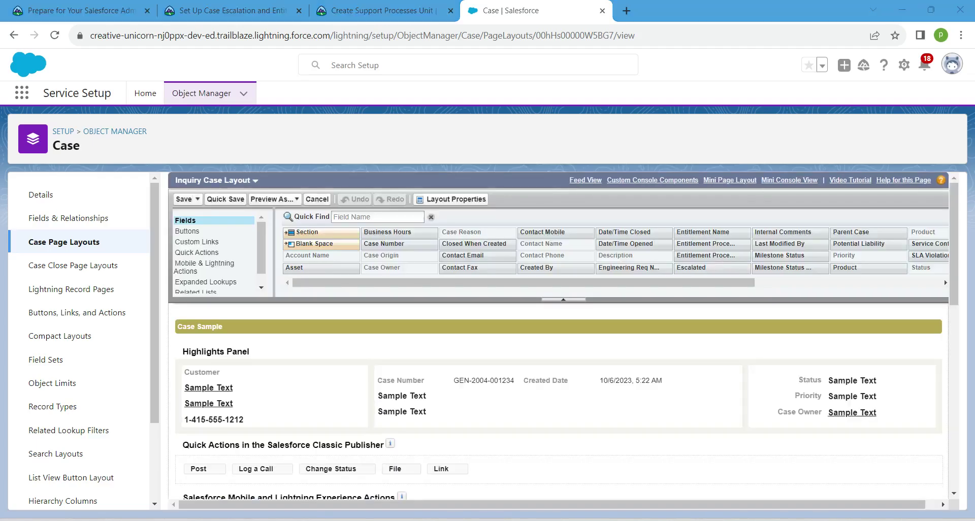
Step: Inspect the Read-Only and Required properties of the Product field in the Inquiry Case Layout's detail section
scroll(563, 335, "down", 4)
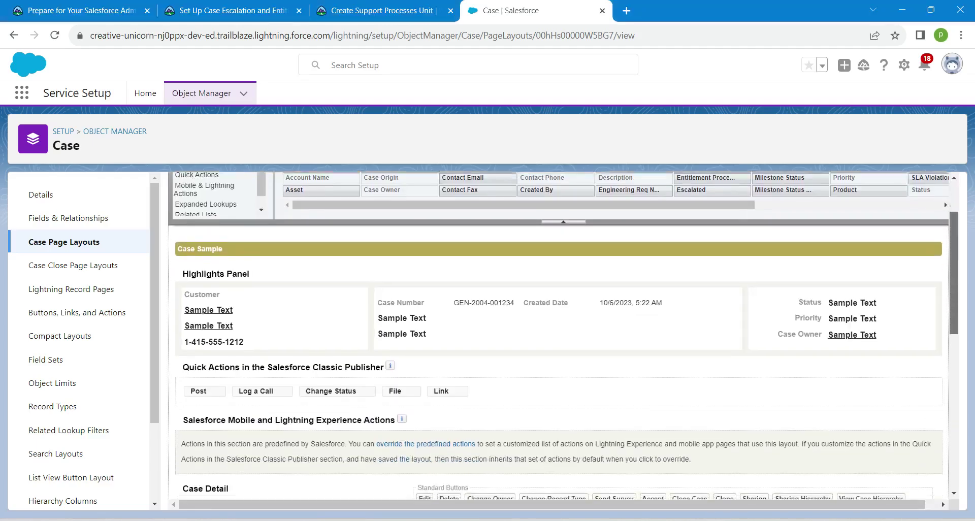
scroll(559, 335, "down", 2)
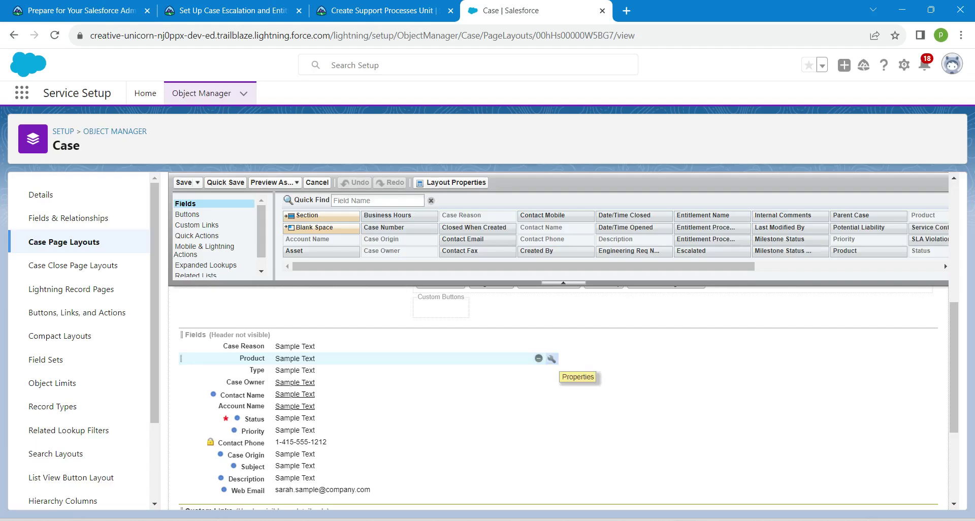
left_click(552, 358)
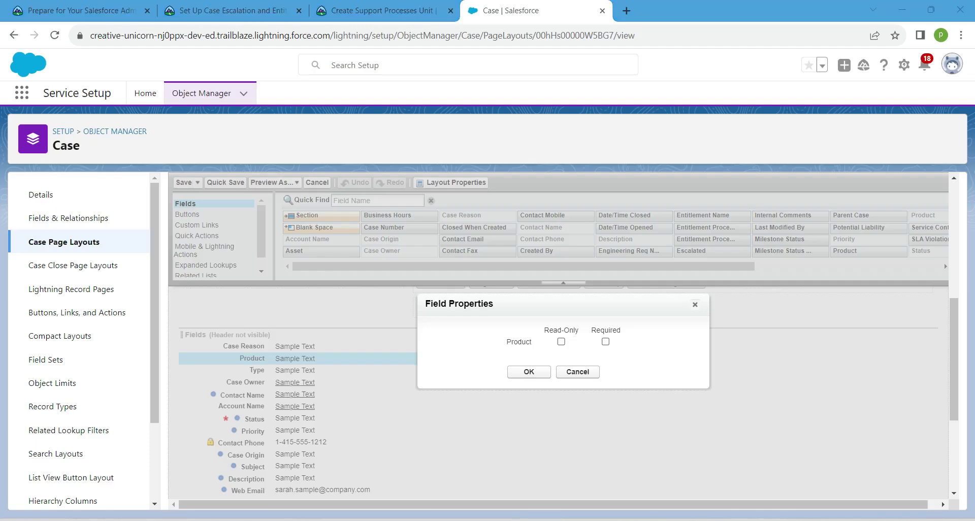
left_click_drag(544, 330, 621, 331)
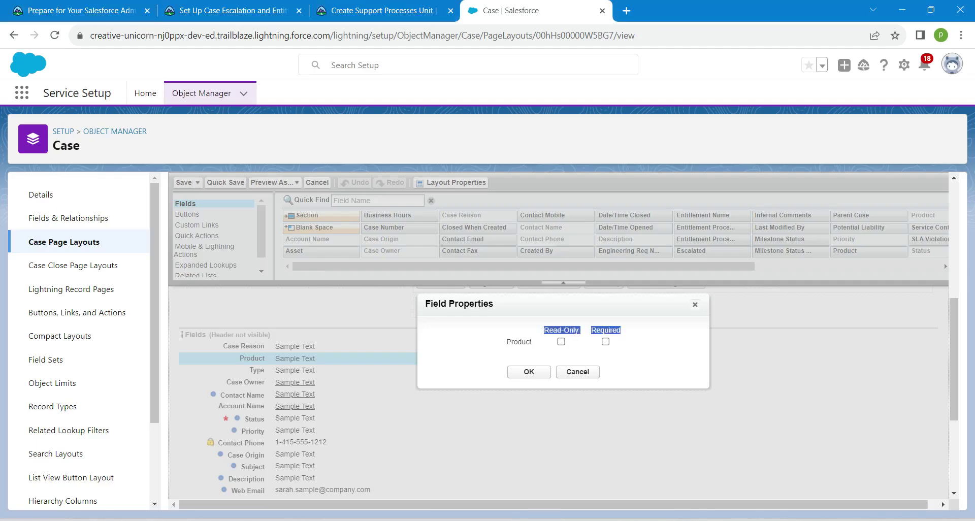
left_click(695, 305)
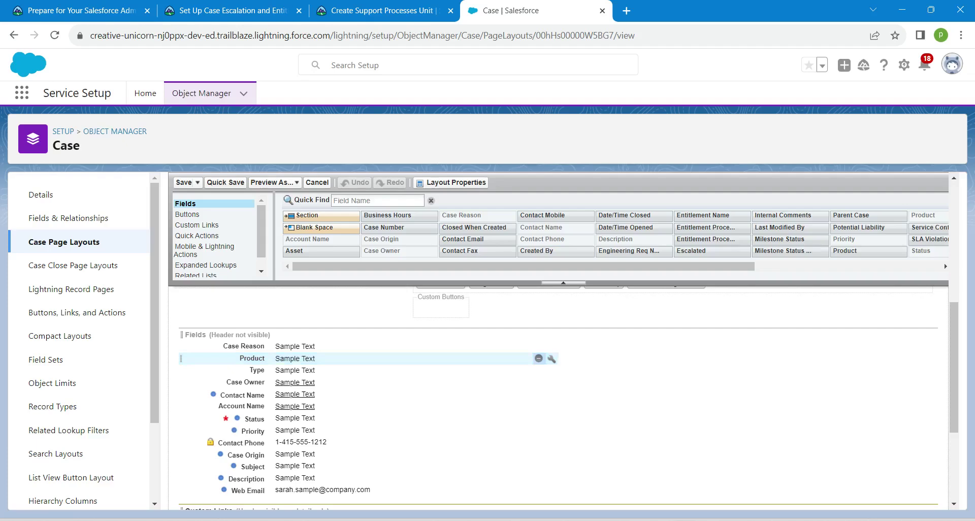
Step: Remove the Product and Case Reason fields from the Inquiry Case Layout, review its layout properties and save the layout
left_click(538, 359)
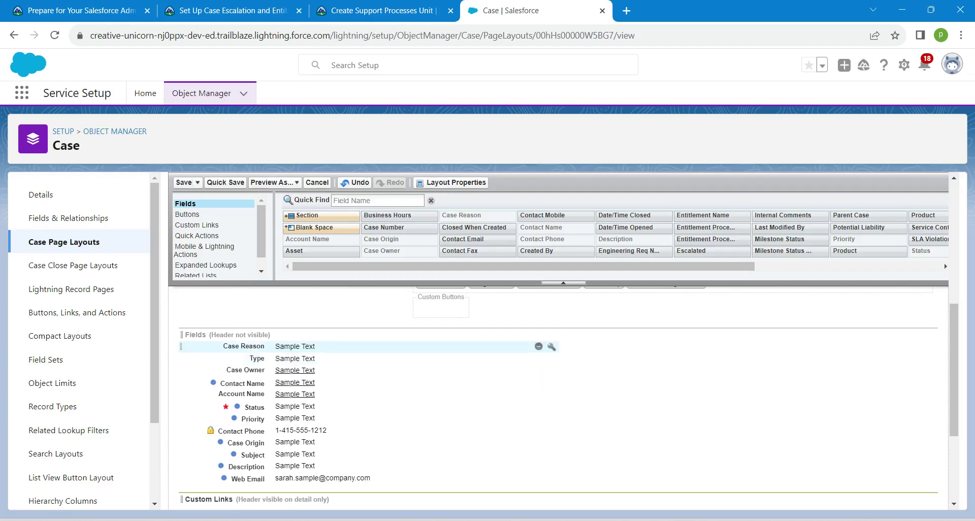
left_click(539, 346)
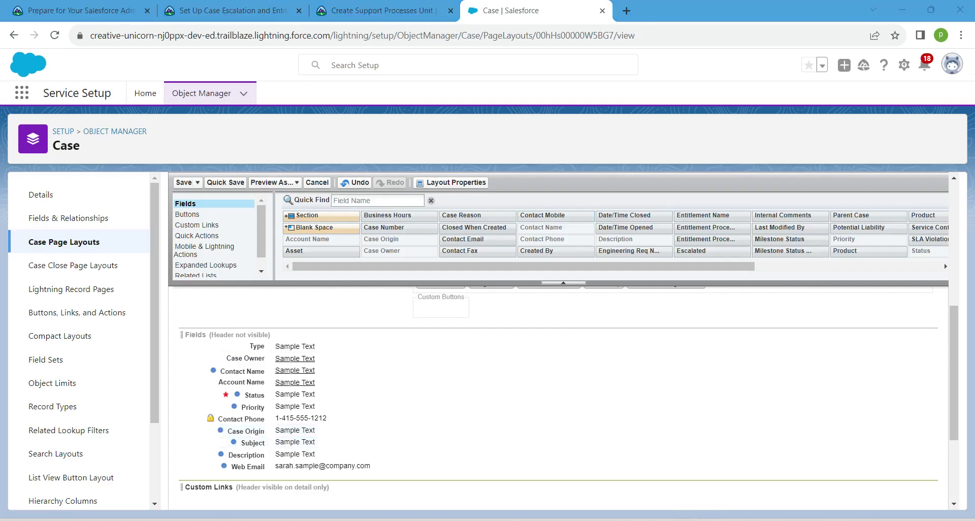
left_click_drag(531, 184, 426, 183)
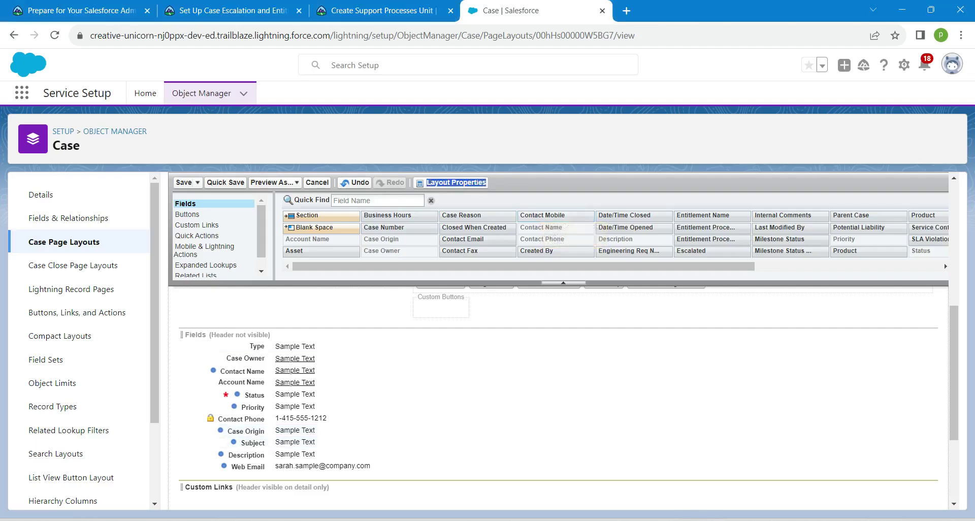
left_click(432, 182)
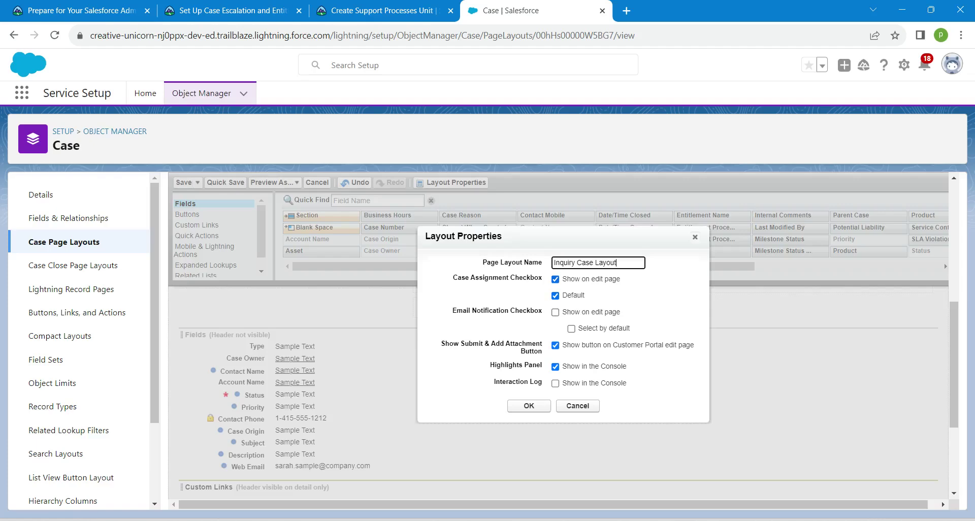
key("Return")
left_click(184, 183)
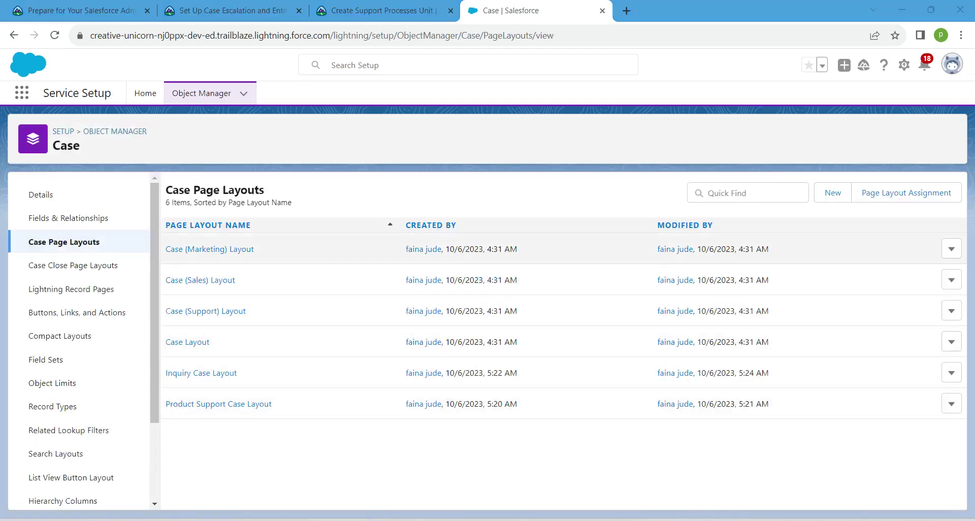
Step: Start a new Case record type based on Master, labelled Product Support as given in the Trailhead instructions, with its default name
scroll(79, 341, "down", 1)
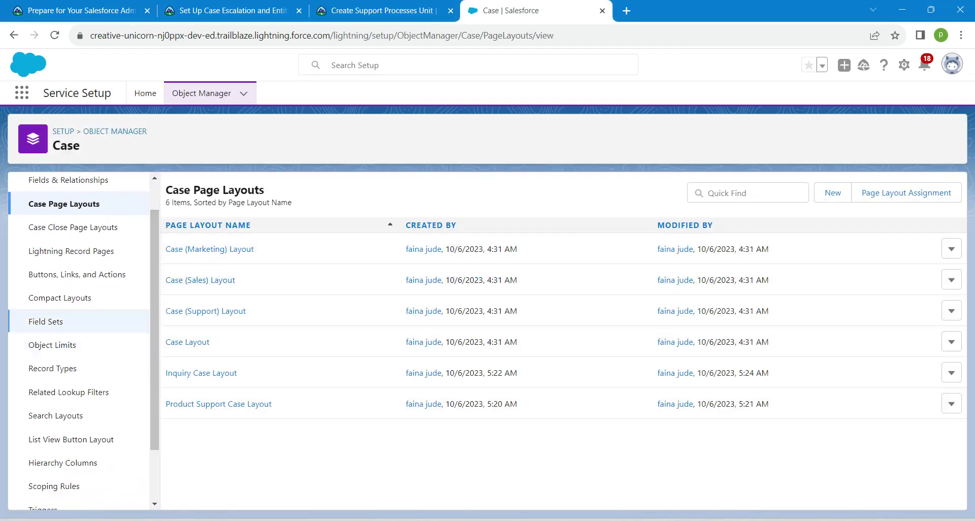
left_click(53, 375)
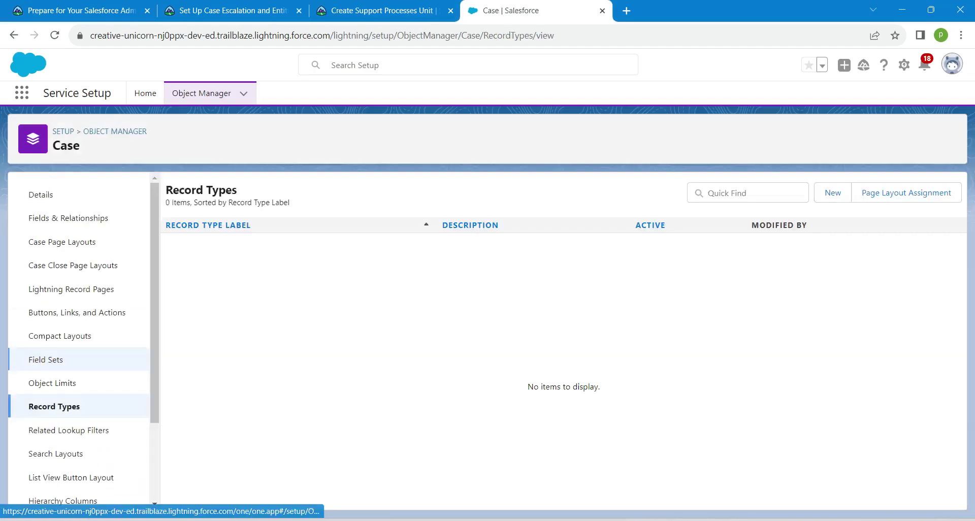
left_click(833, 193)
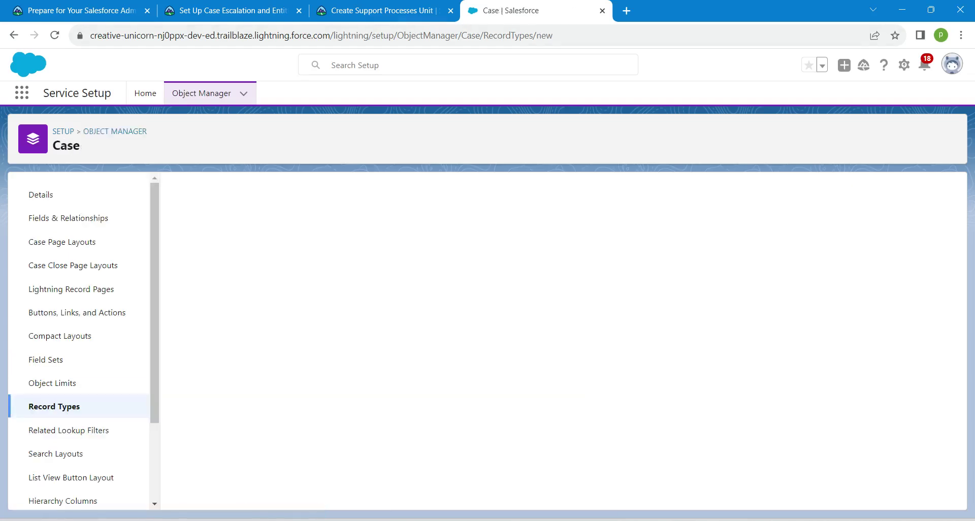
left_click(384, 10)
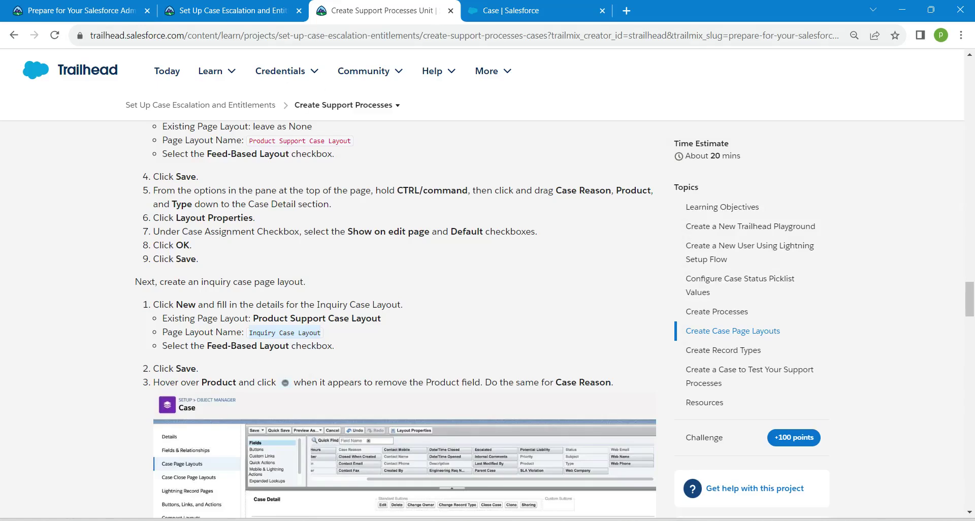
scroll(395, 320, "down", 10)
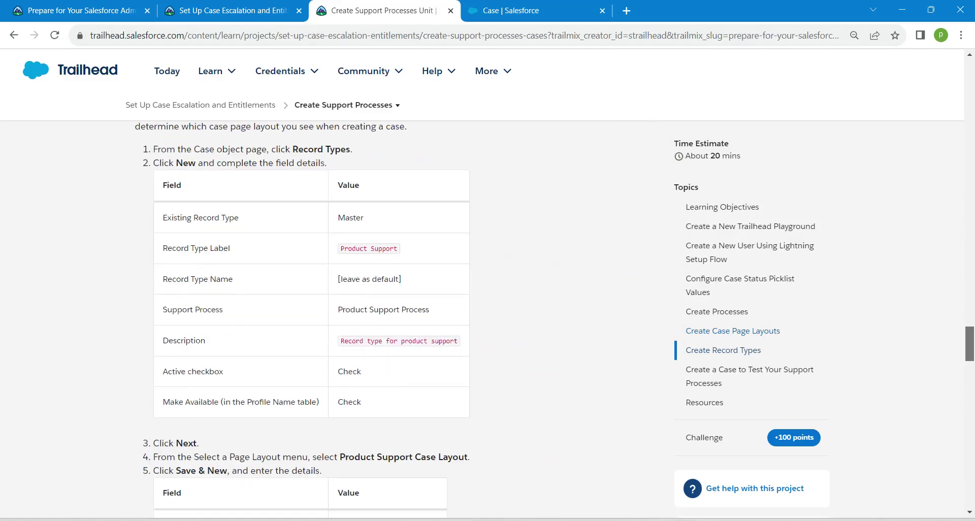
left_click(369, 249)
key("ctrl+c")
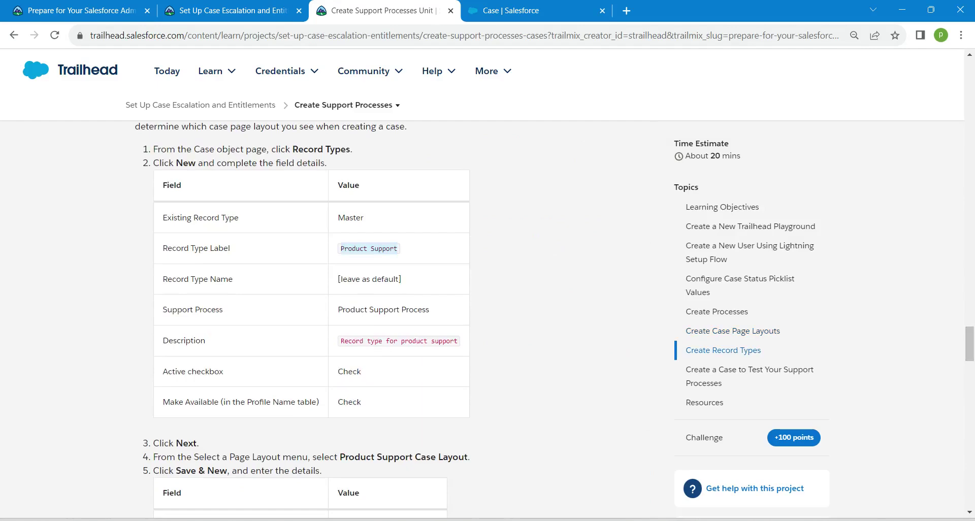
key("ctrl+Tab")
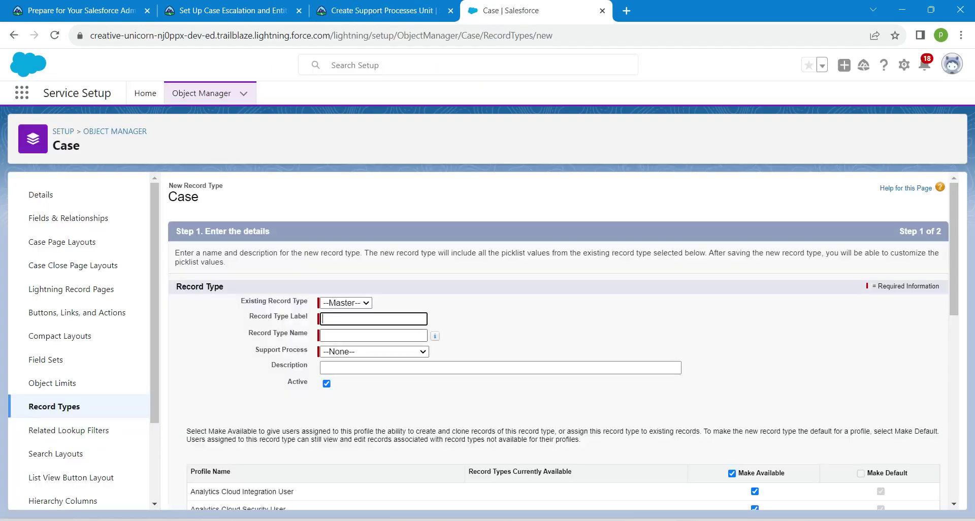
left_click(374, 319)
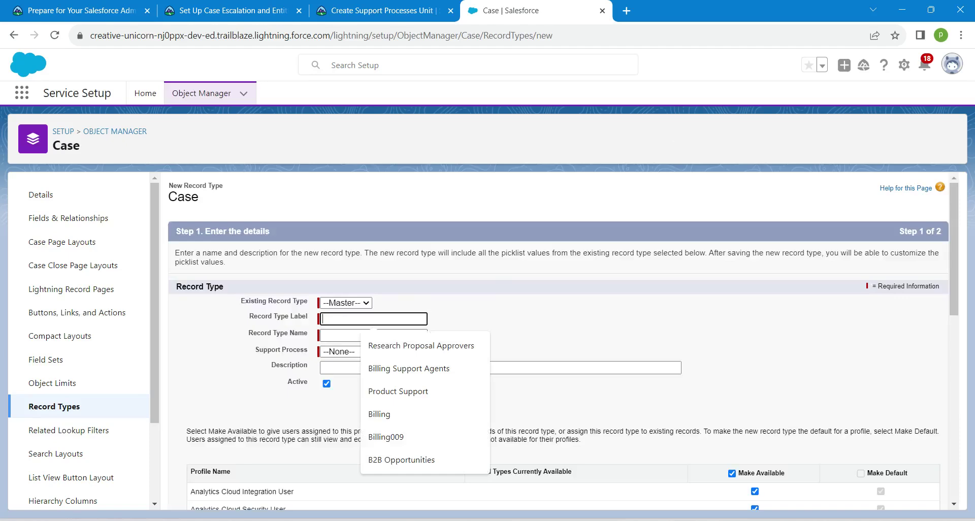
key("ctrl+v")
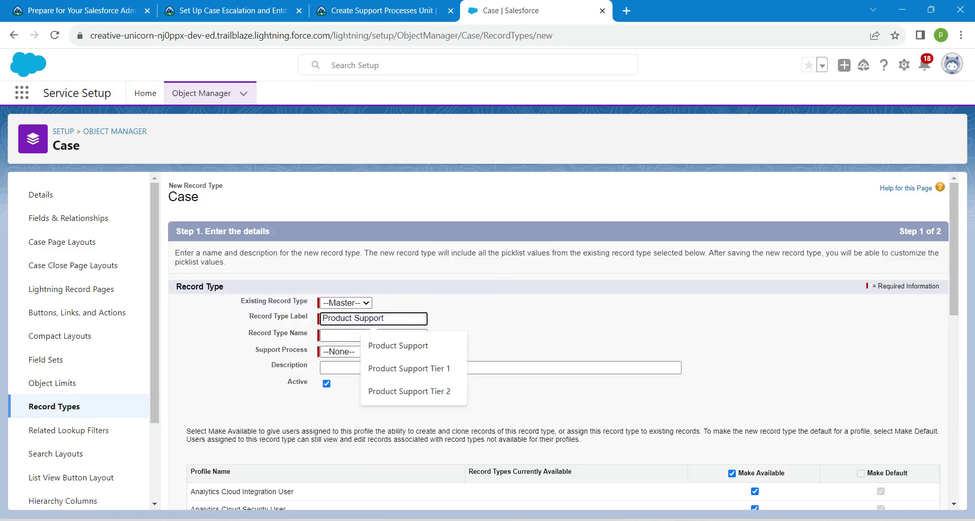
left_click(325, 335)
left_click(488, 335)
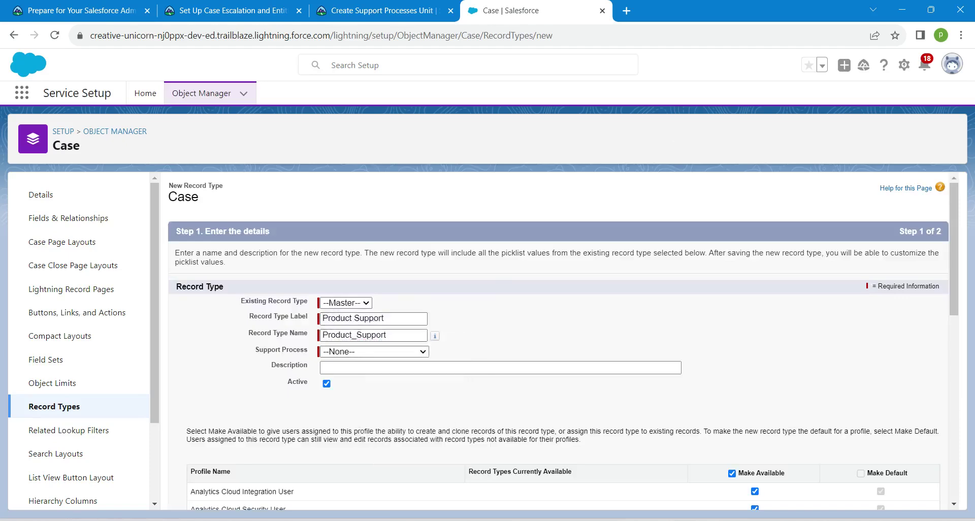
Step: Set the support process to Product Support Process and copy the description "Record type for product support" from the Trailhead instructions
left_click(374, 351)
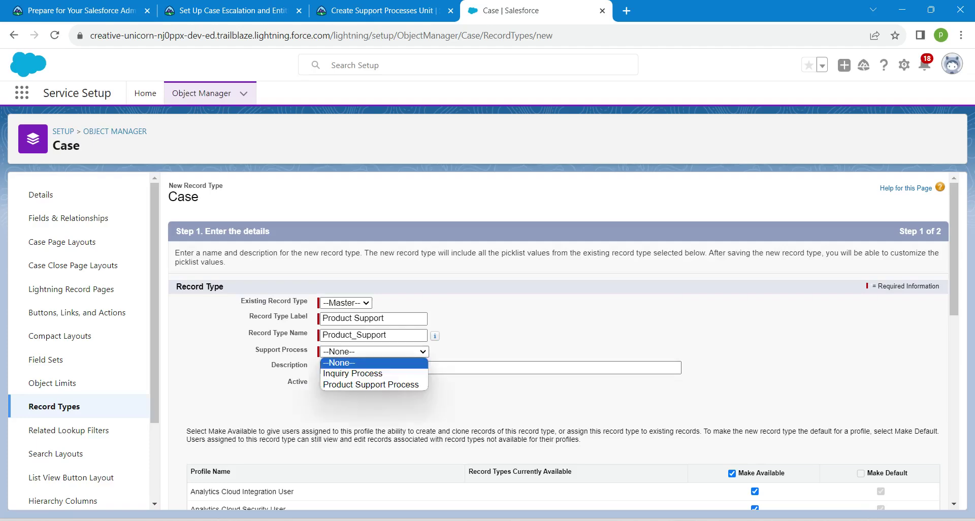
key("Return")
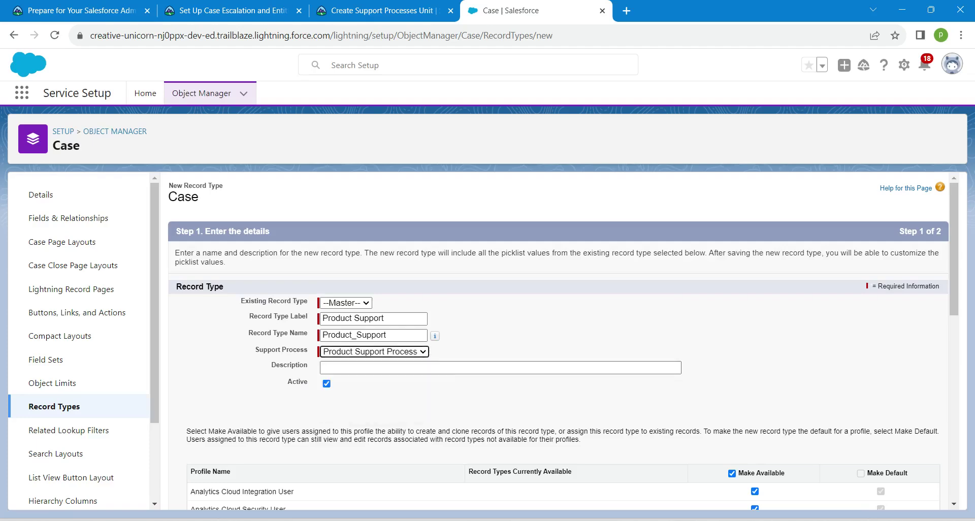
left_click(396, 368)
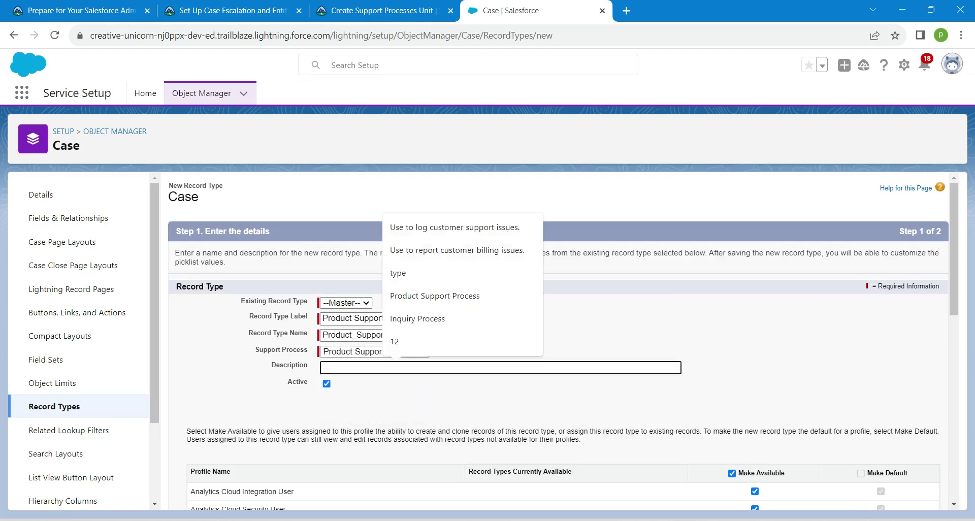
left_click(381, 11)
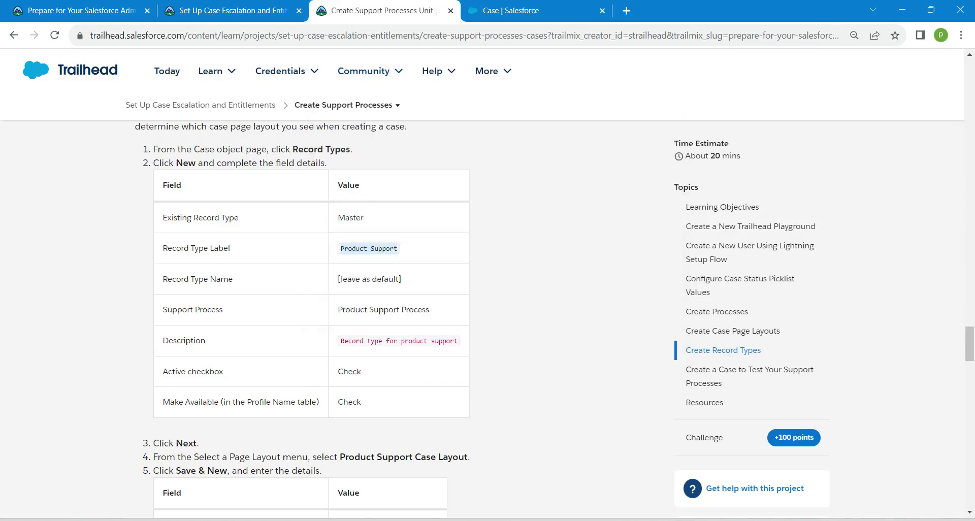
left_click_drag(340, 341, 459, 341)
key("ctrl+c")
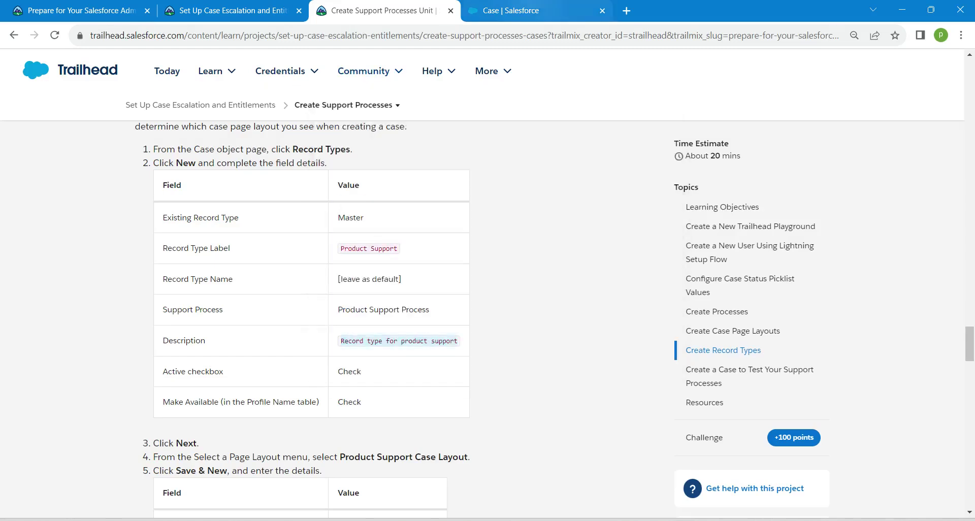
left_click(523, 11)
key("ctrl+v")
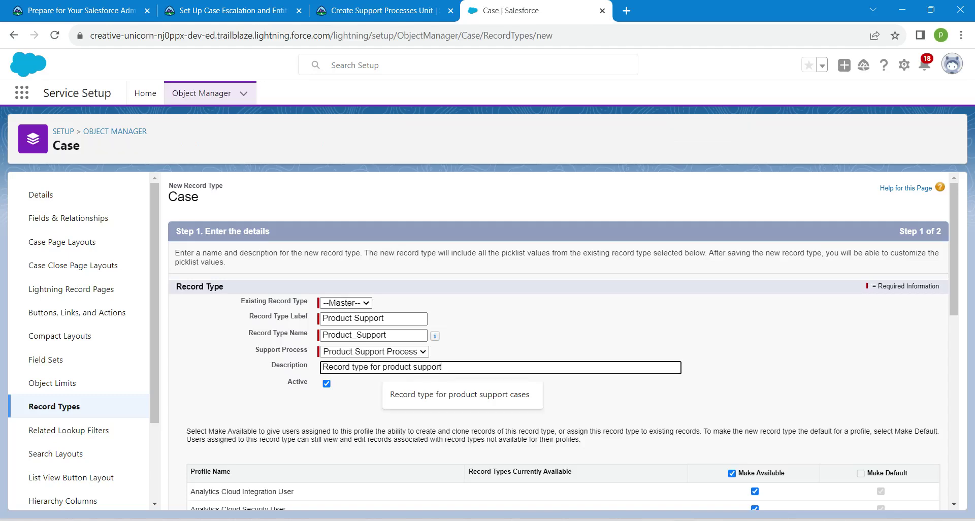
left_click(549, 380)
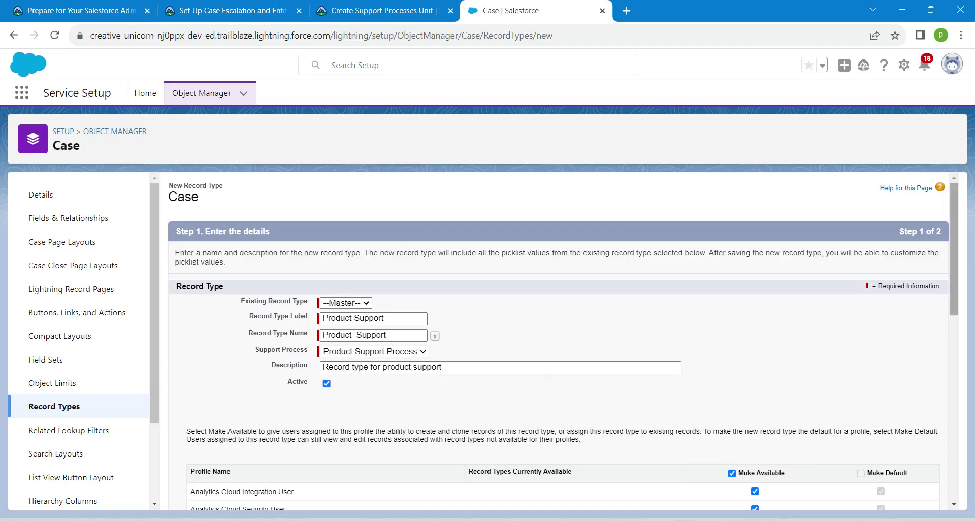
Step: Apply Product Support Case Layout to all profiles for the Product Support record type, save it and begin another new record type
scroll(558, 340, "down", 4)
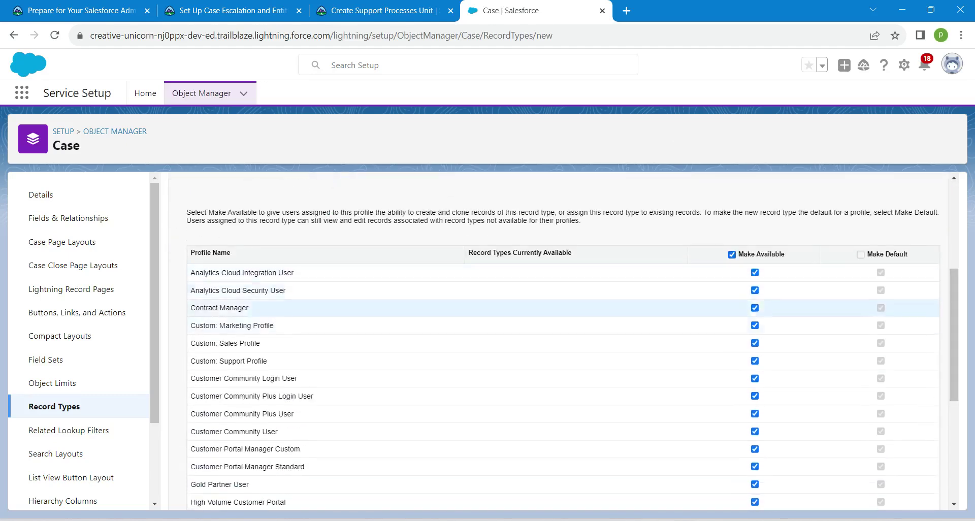
scroll(559, 341, "down", 5)
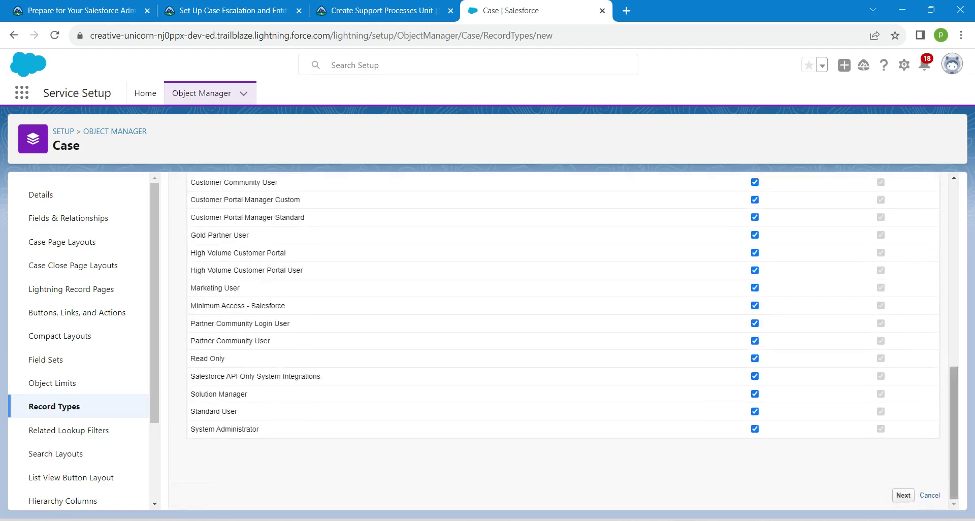
left_click(903, 495)
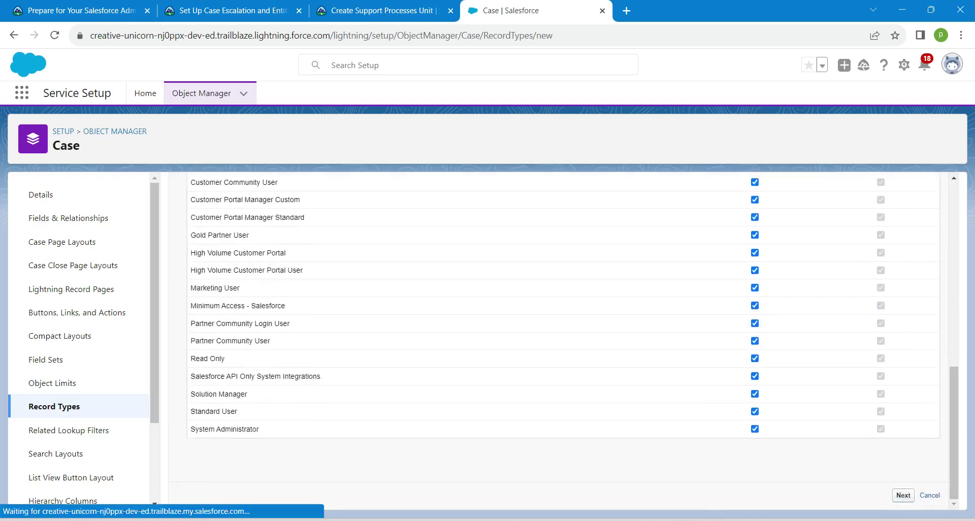
left_click(390, 370)
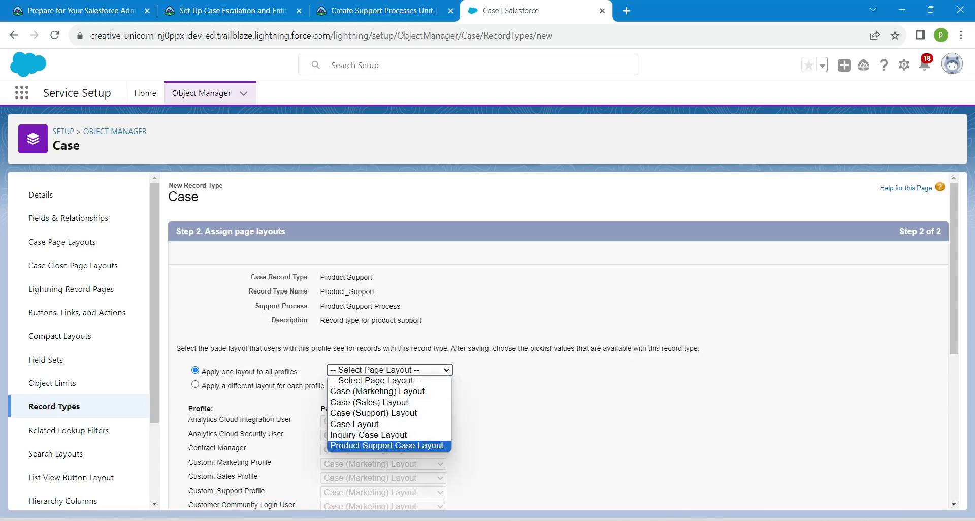
left_click(387, 446)
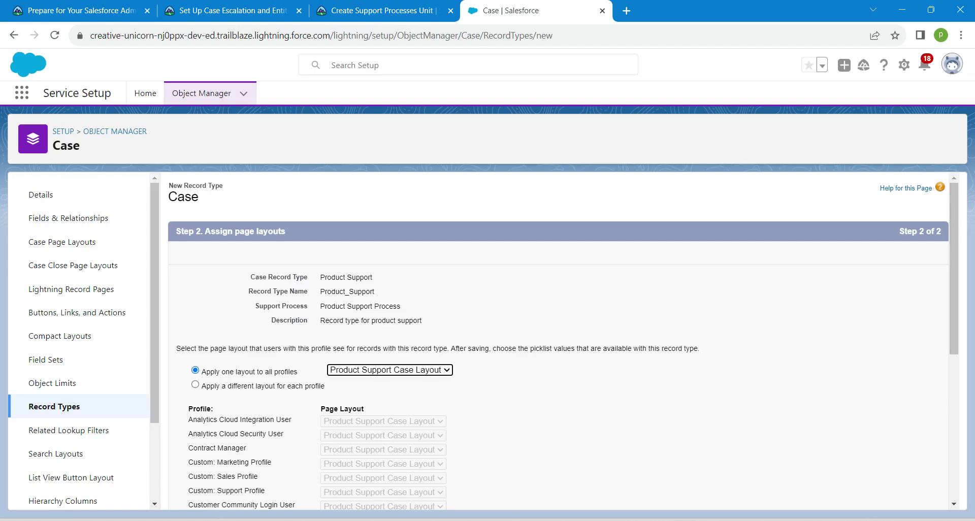
scroll(559, 330, "down", 5)
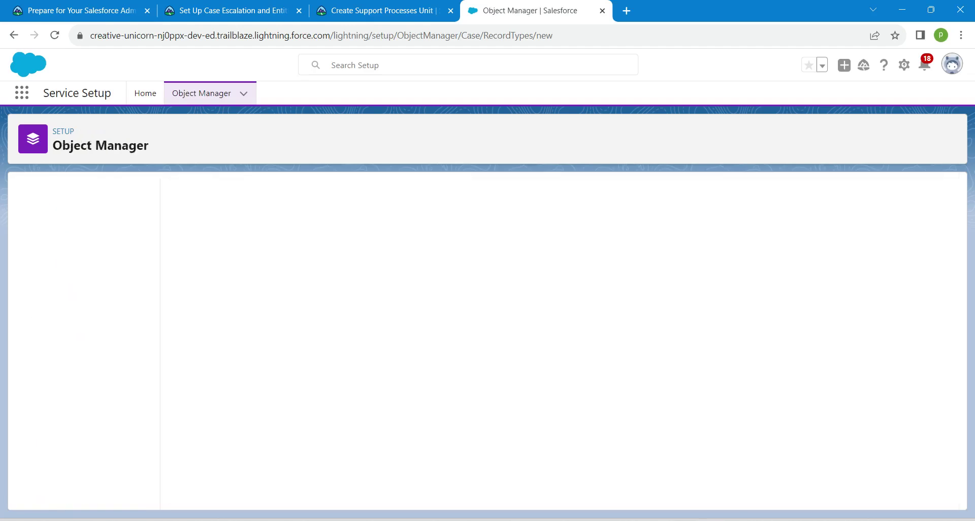
Step: Base the new Case record type on Product Support and label it Inquiry as given in the Trailhead instructions, with its default name
left_click(358, 303)
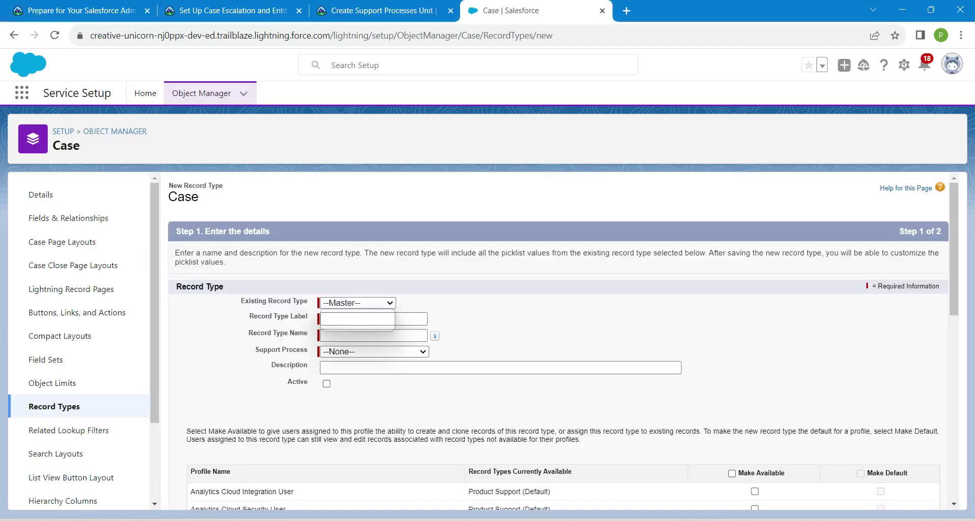
left_click(355, 325)
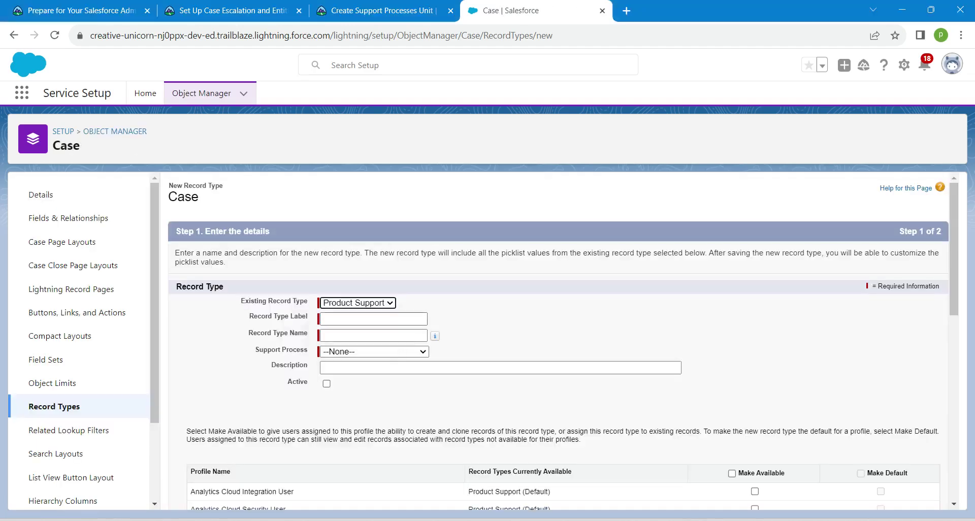
left_click(373, 318)
left_click(384, 11)
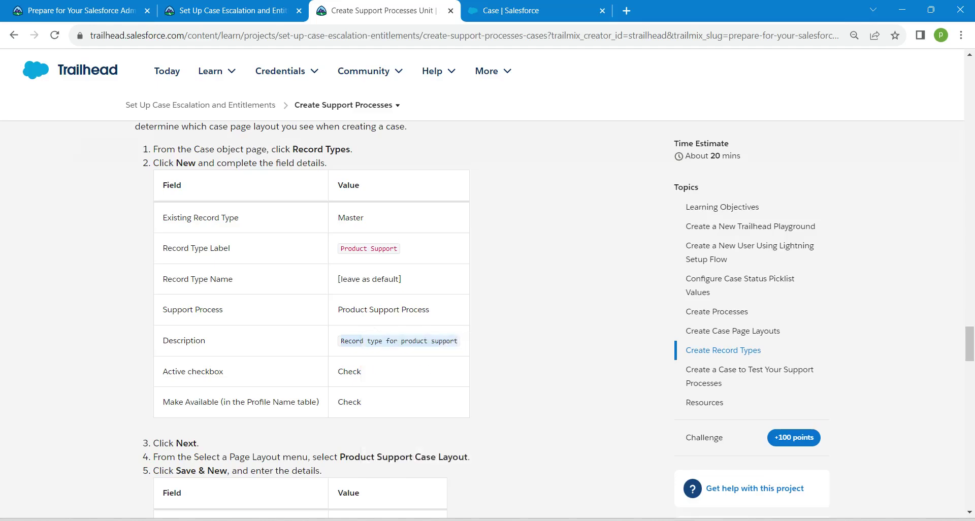
scroll(386, 320, "down", 7)
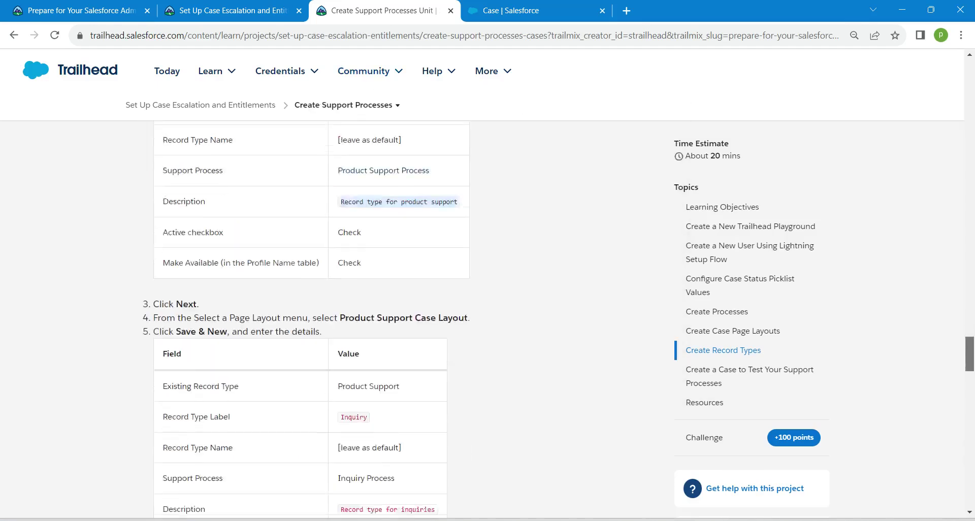
double_click(354, 205)
key("ctrl+c")
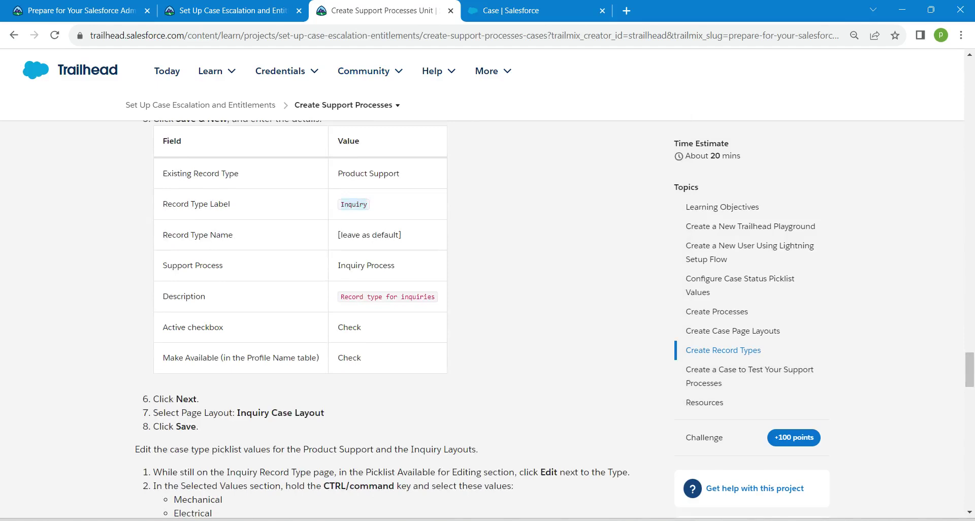
key("ctrl+Tab")
key("ctrl+v")
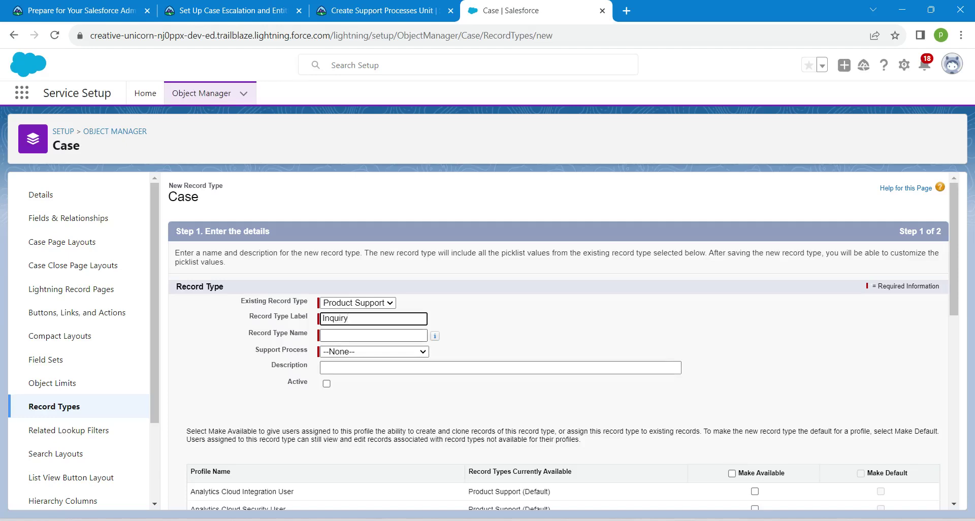
key("Tab")
Step: Copy the description "Record type for inquiries" from the Trailhead instructions and set the support process to Inquiry Process
left_click(374, 351)
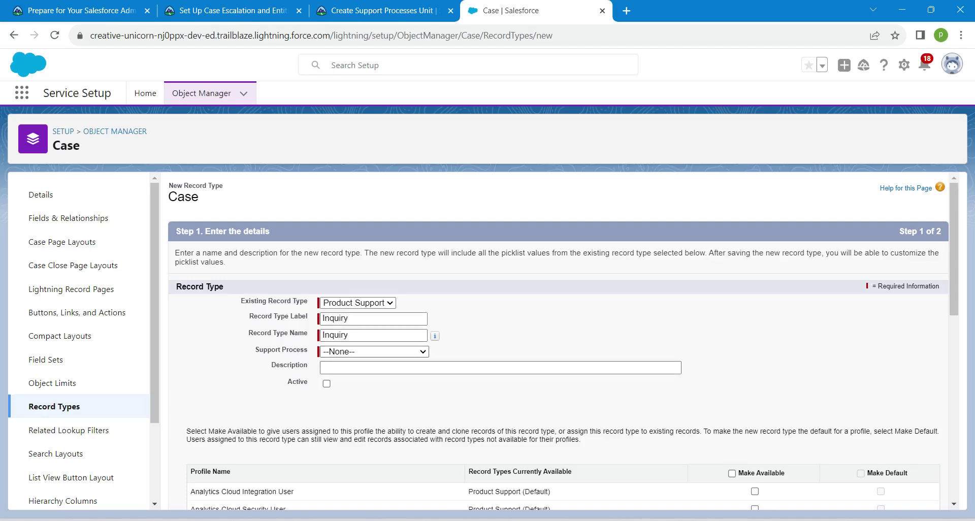
left_click(386, 367)
left_click(397, 11)
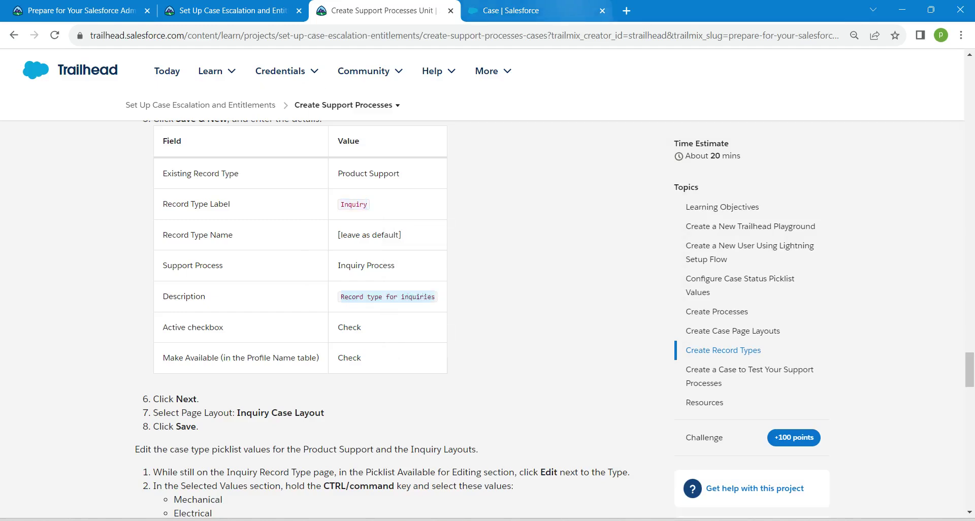
left_click(513, 10)
type("Record type for inquiries")
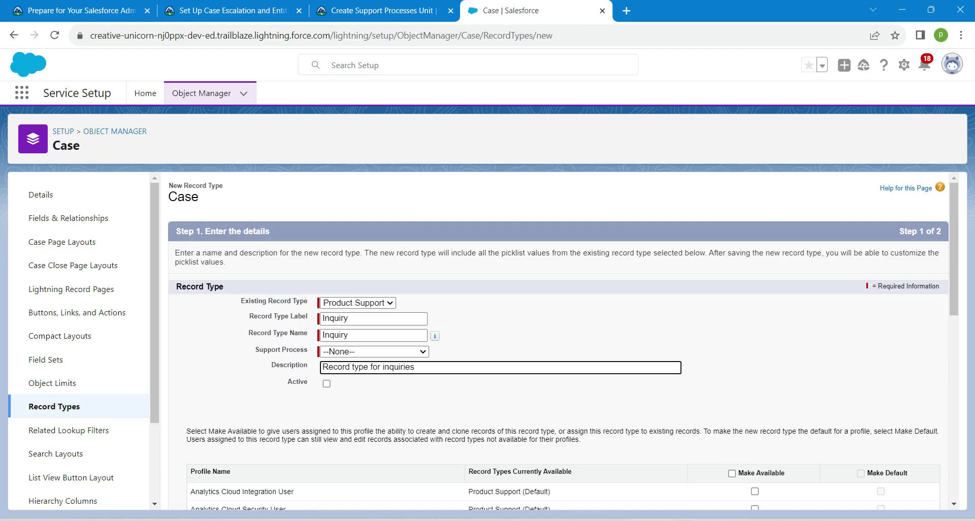
left_click(374, 351)
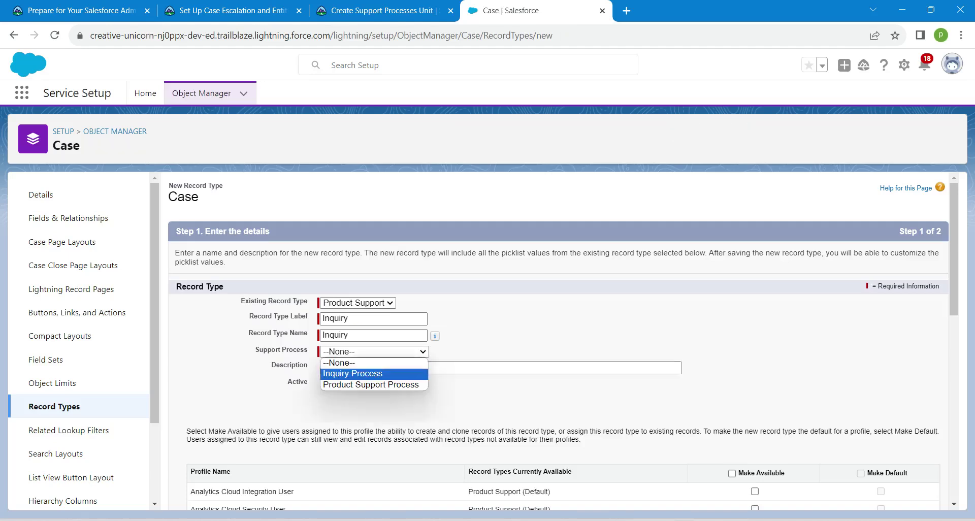
key("Return")
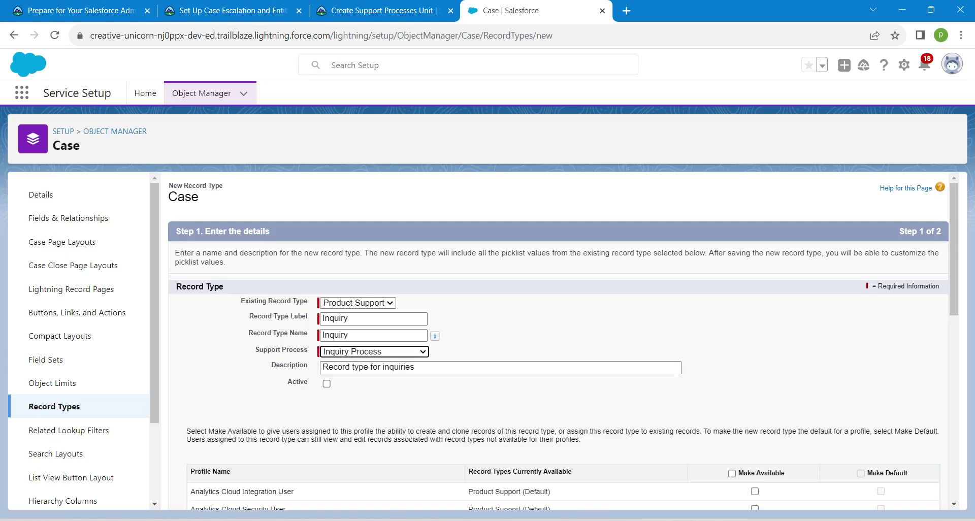
Step: Make the Inquiry record type active and available to all profiles, and continue to the page layout assignment
left_click(326, 384)
left_click(732, 473)
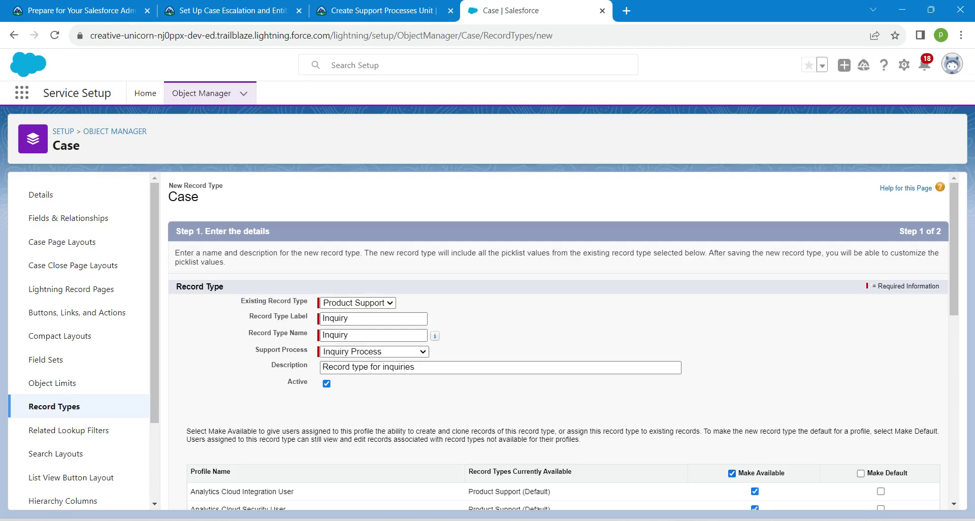
scroll(558, 340, "down", 10)
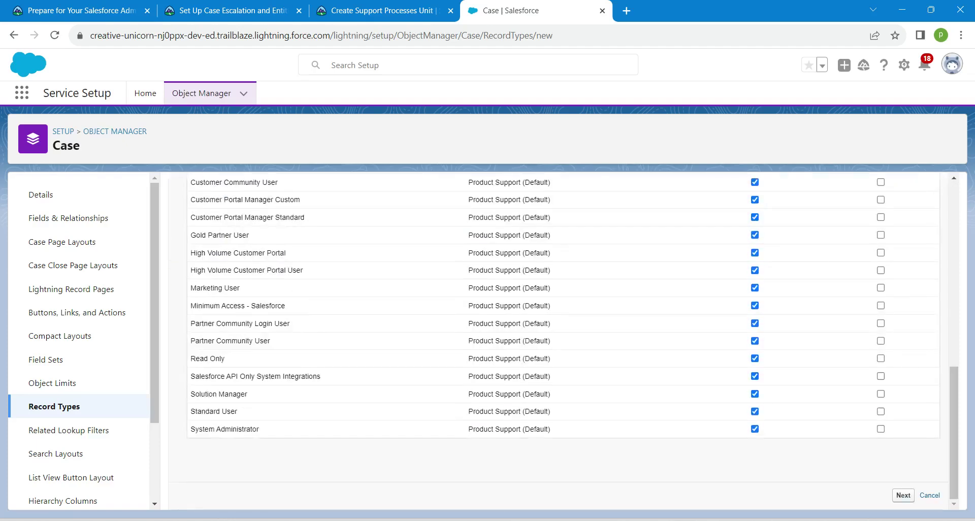
left_click(903, 496)
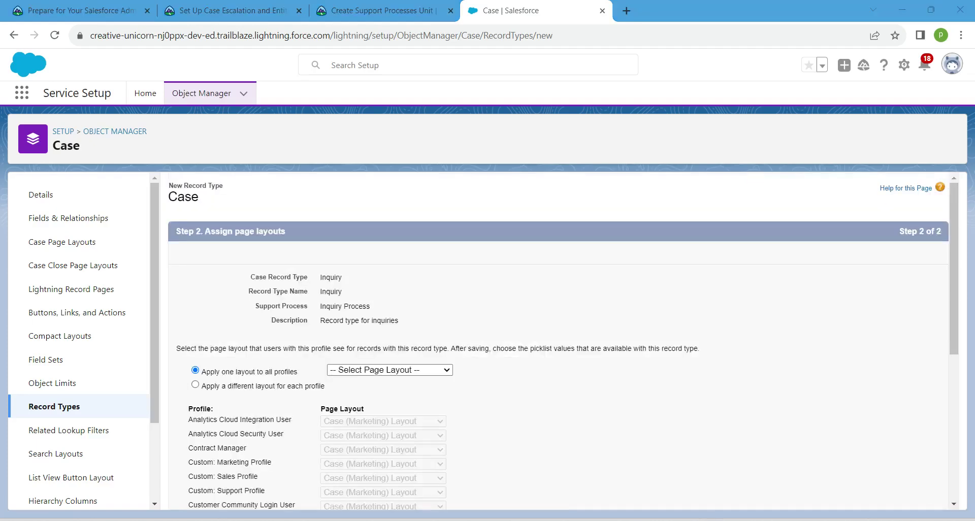
Step: Apply Inquiry Case Layout to all profiles for the Inquiry record type and save it
left_click(390, 370)
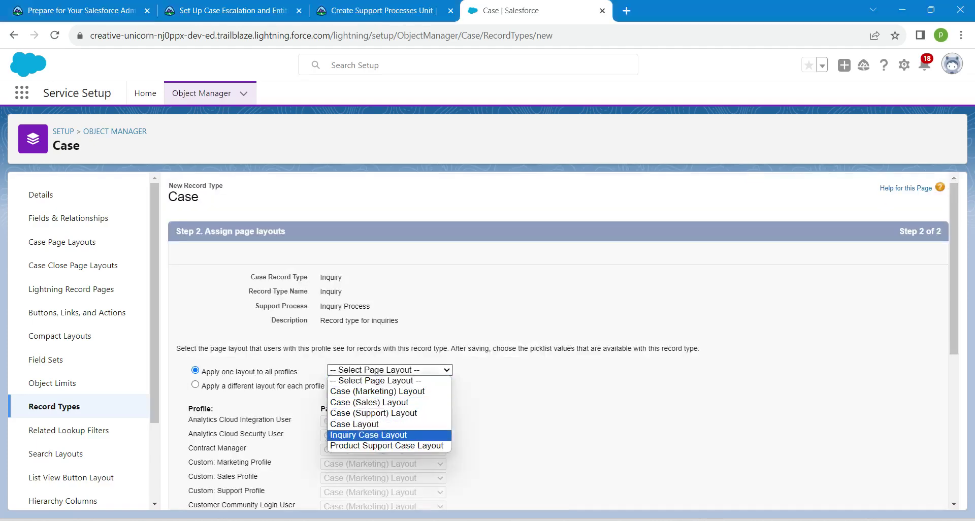
left_click(369, 435)
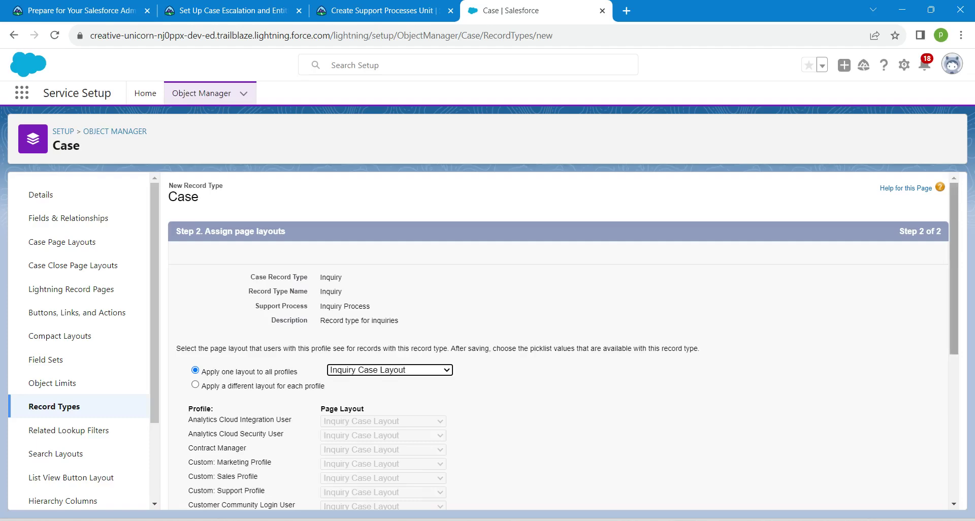
scroll(559, 341, "down", 5)
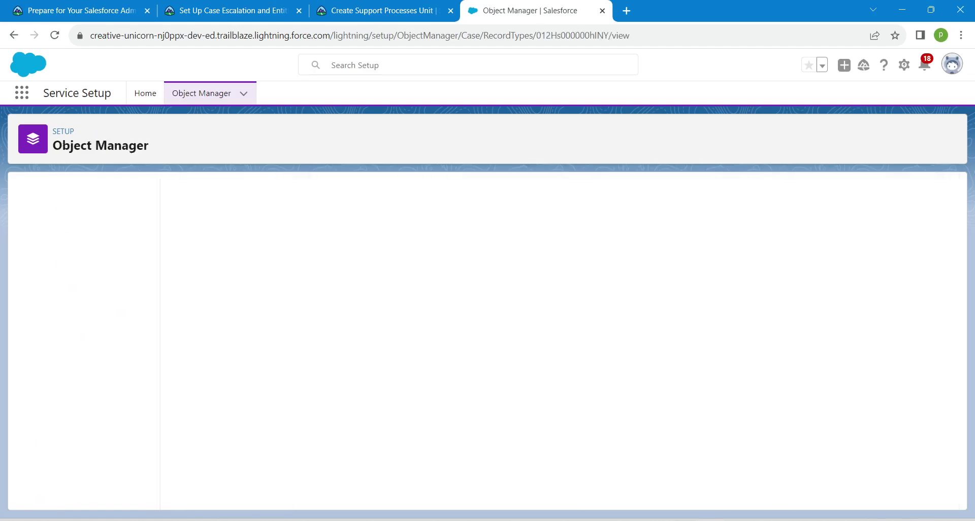
Step: Edit the Type picklist of the Inquiry record type and remove Mechanical, Electrical, Electronic and Structural from its selected values
left_click_drag(291, 372, 171, 372)
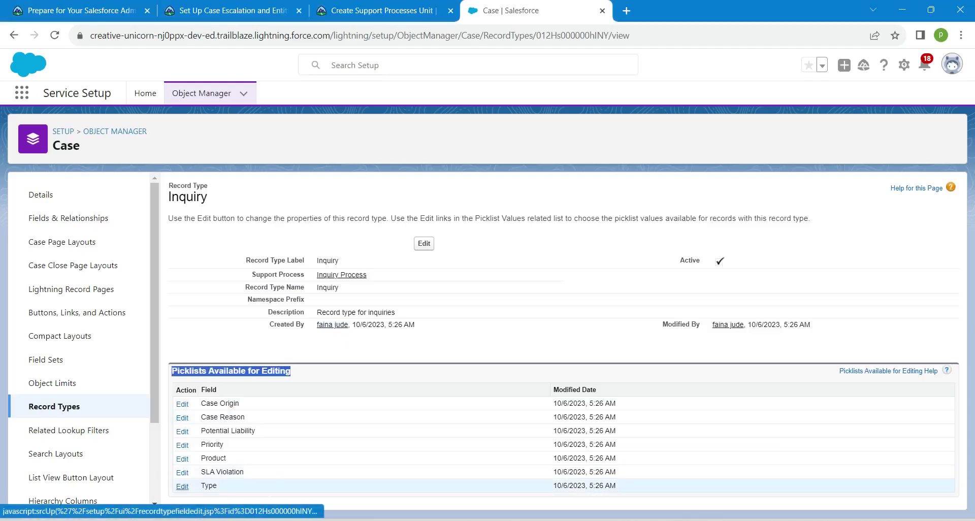
left_click(183, 487)
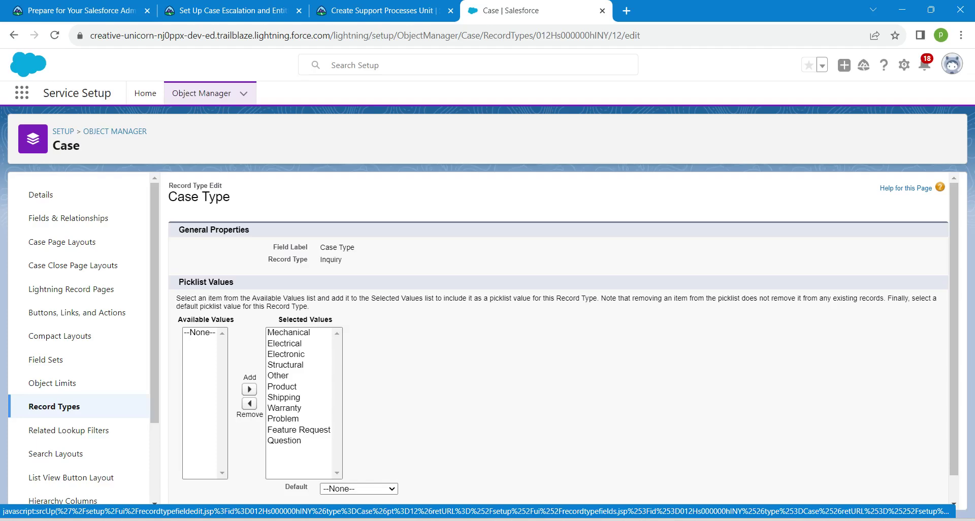
left_click(288, 332)
left_click(285, 343, "ctrl")
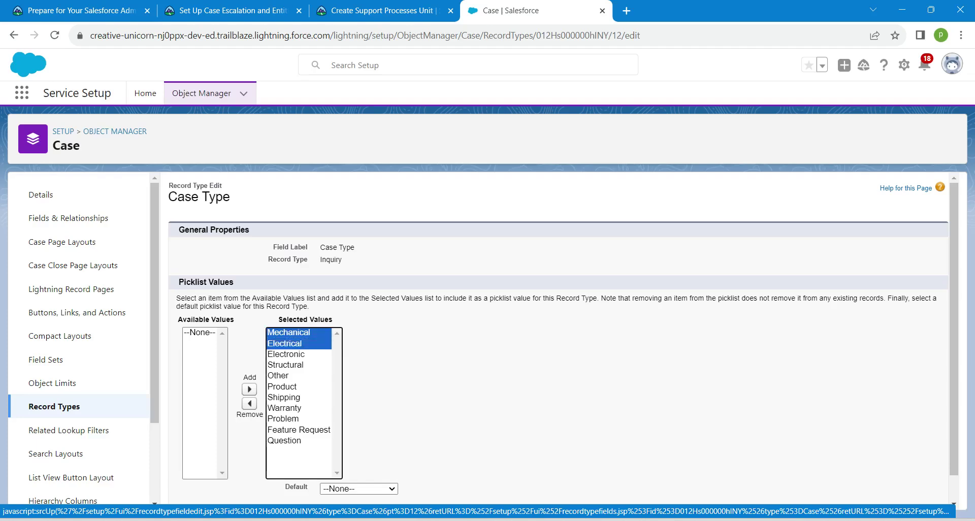
left_click(286, 355, "ctrl")
left_click(286, 366, "ctrl")
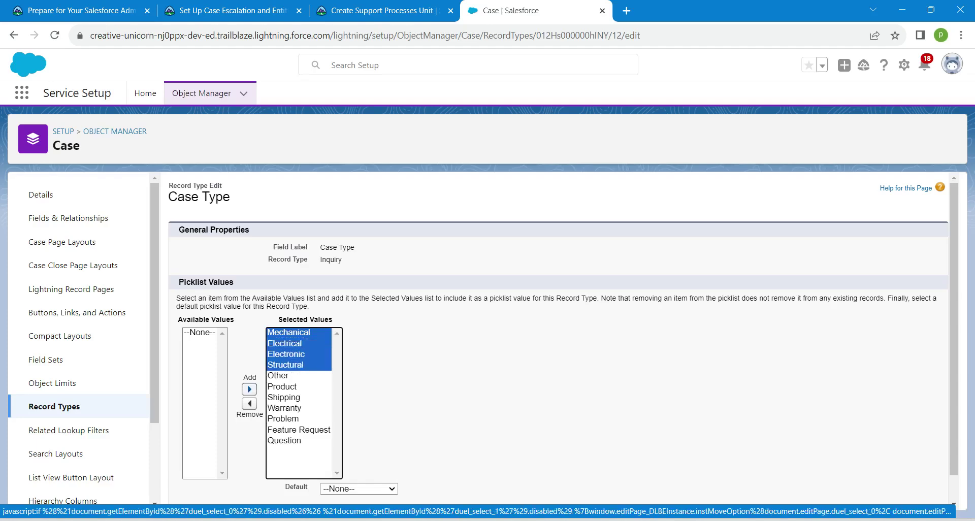
left_click(249, 403)
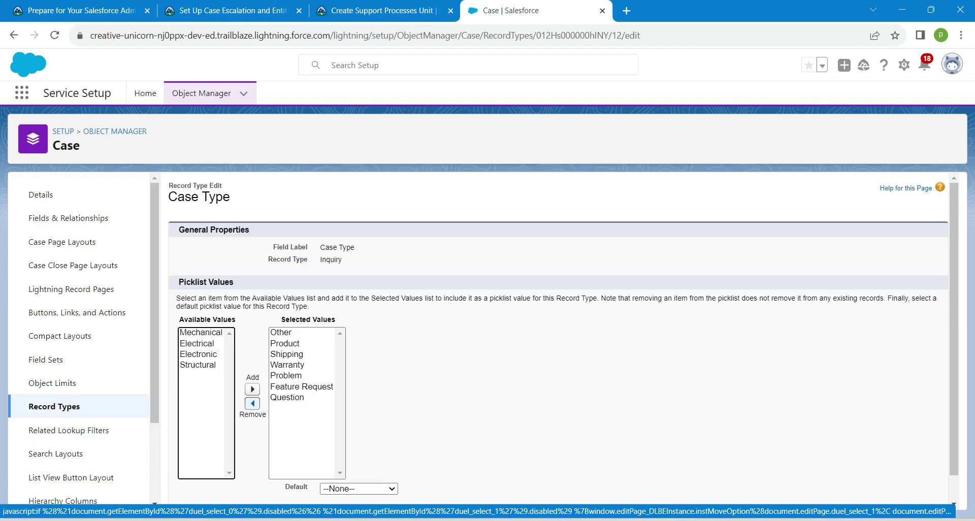
Step: Remove Problem, Feature Request and Question from the Inquiry record type's selected Type values and save the picklist
left_click(286, 376)
left_click(288, 387, "ctrl")
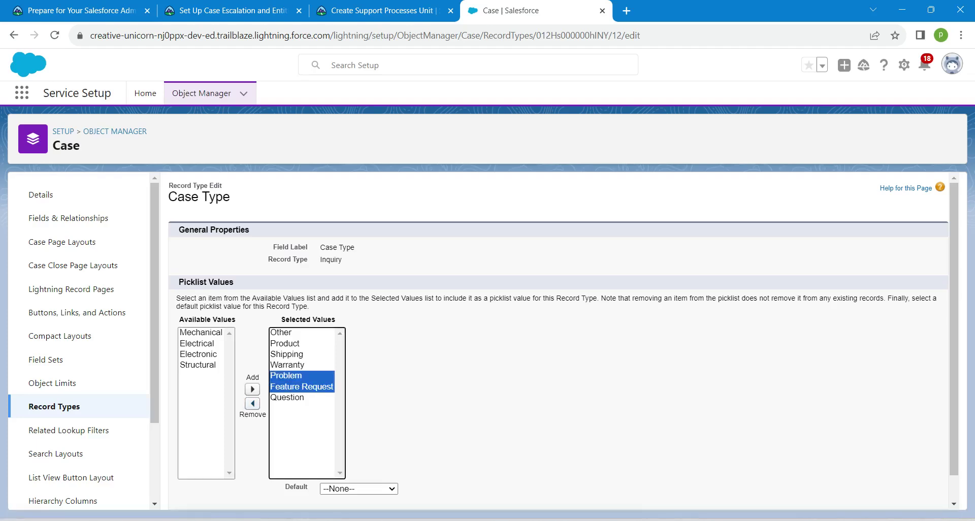
left_click(287, 398, "ctrl")
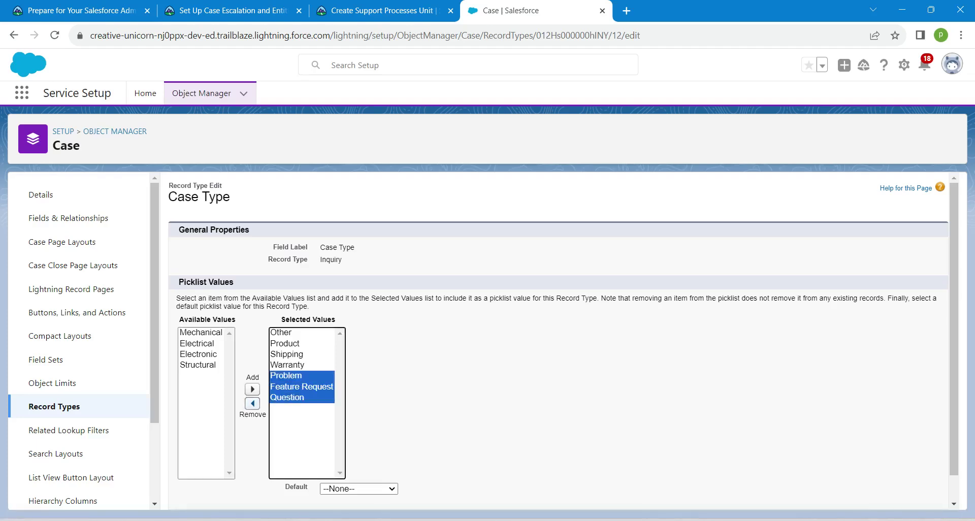
left_click(252, 403)
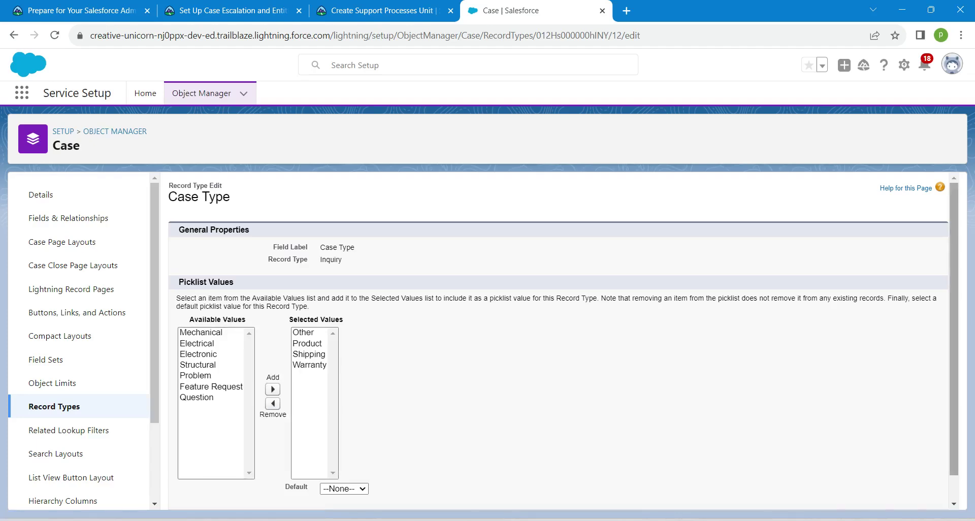
scroll(558, 341, "down", 1)
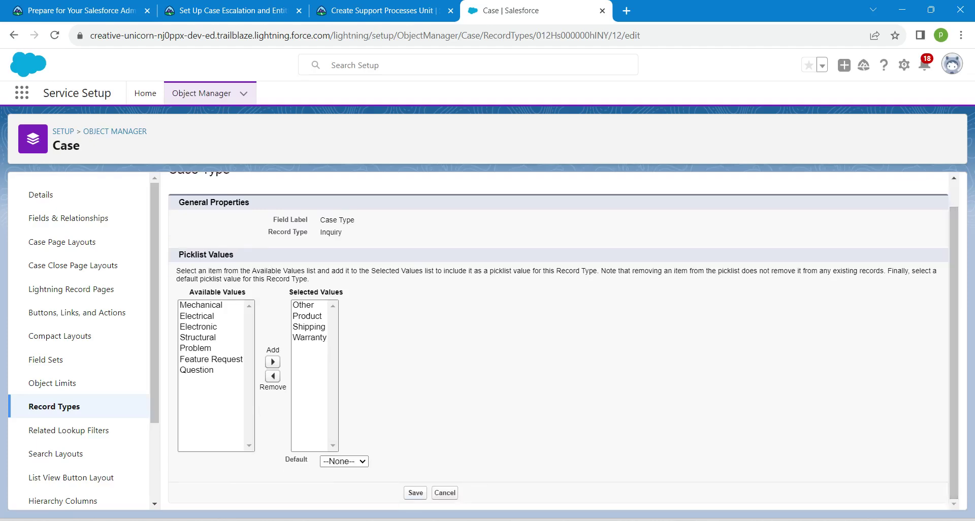
left_click(415, 493)
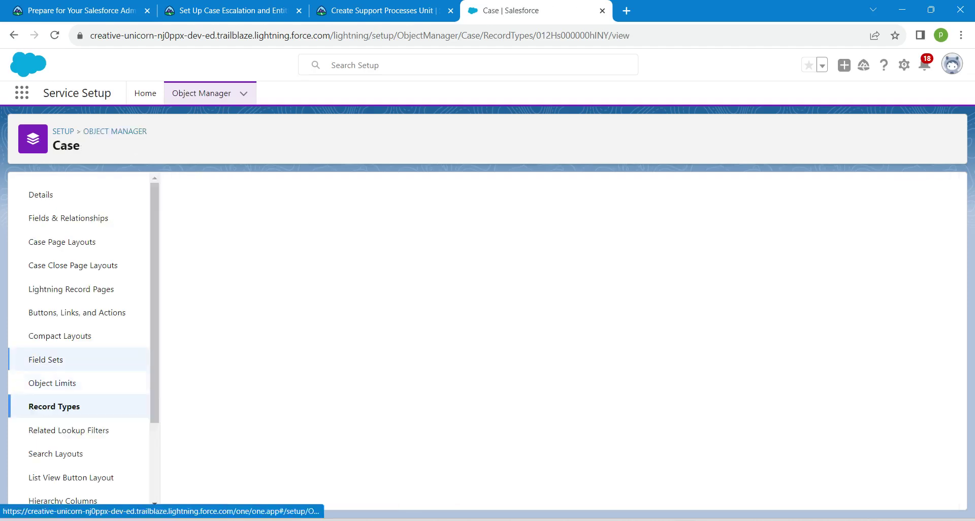
Step: Edit the Type picklist of the Product Support record type and remove Mechanical, Electrical, Electronic, Structural and Other from its selected values
left_click(54, 406)
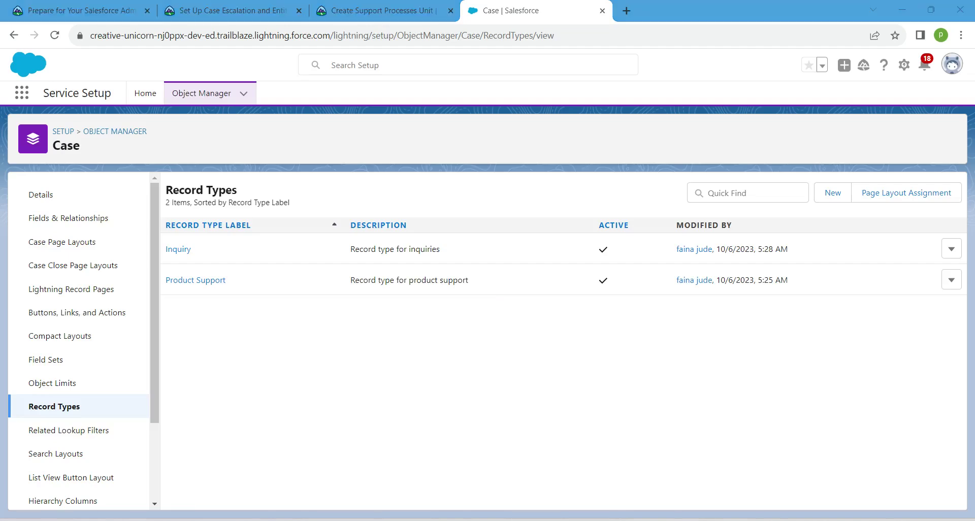
left_click(195, 281)
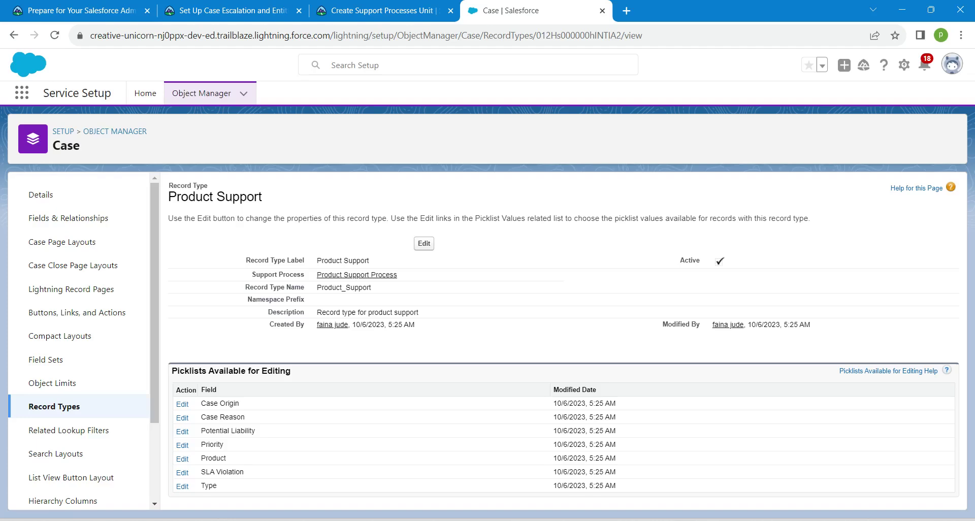
left_click(182, 486)
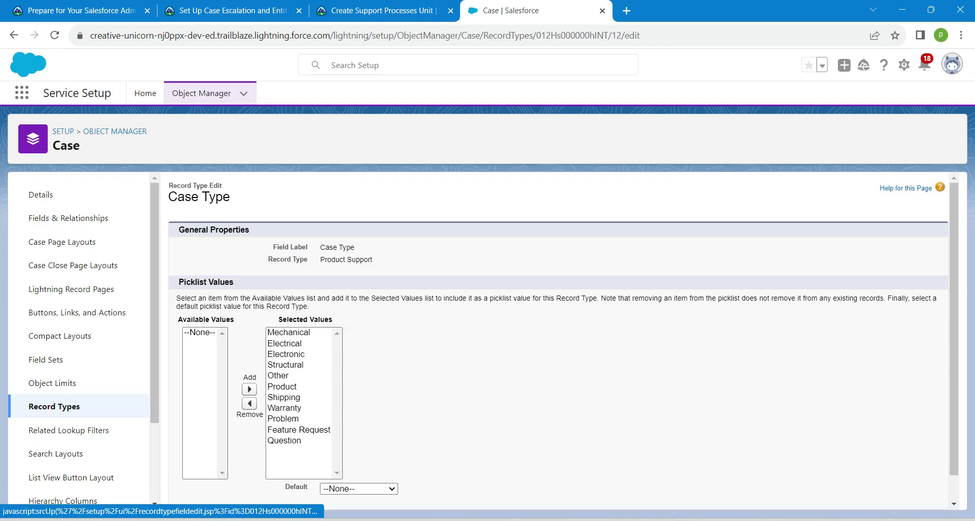
left_click_drag(288, 332, 288, 354)
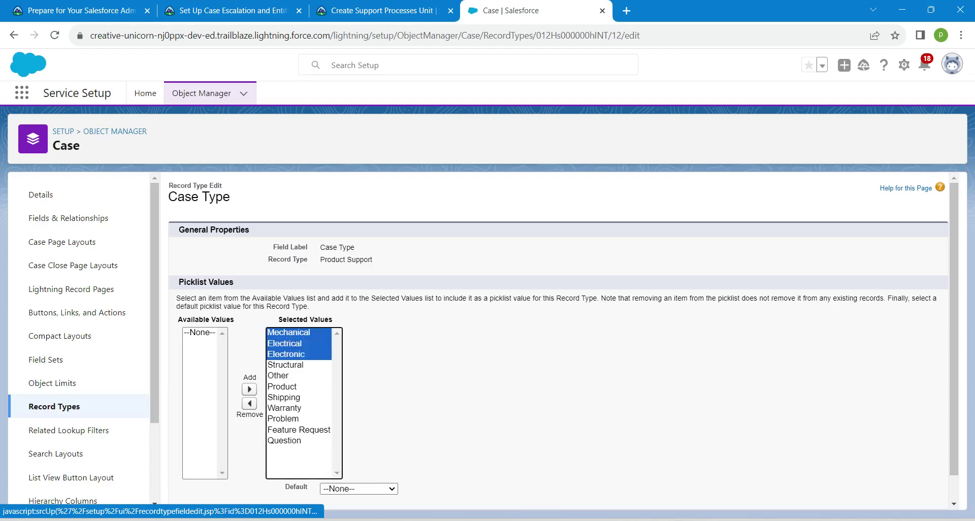
key("shift+Down")
key("shift+Down")
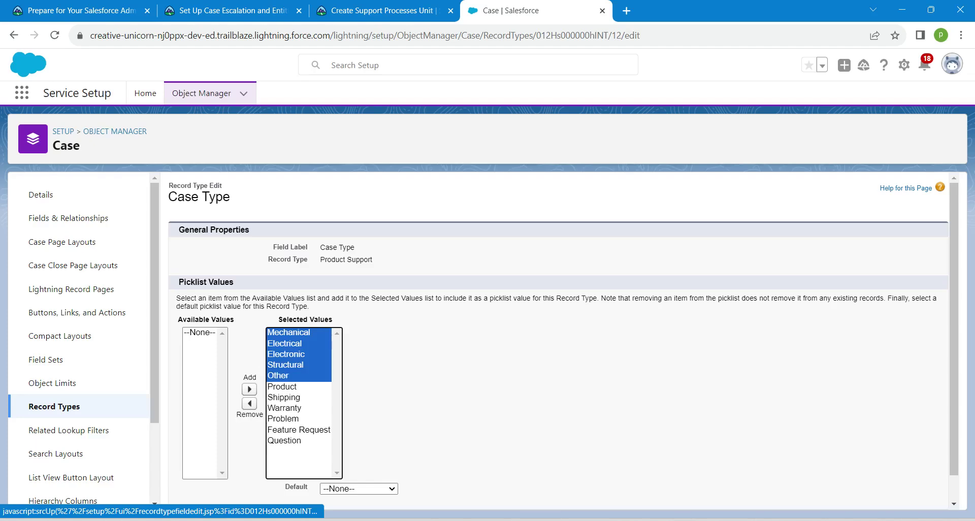
left_click(249, 404)
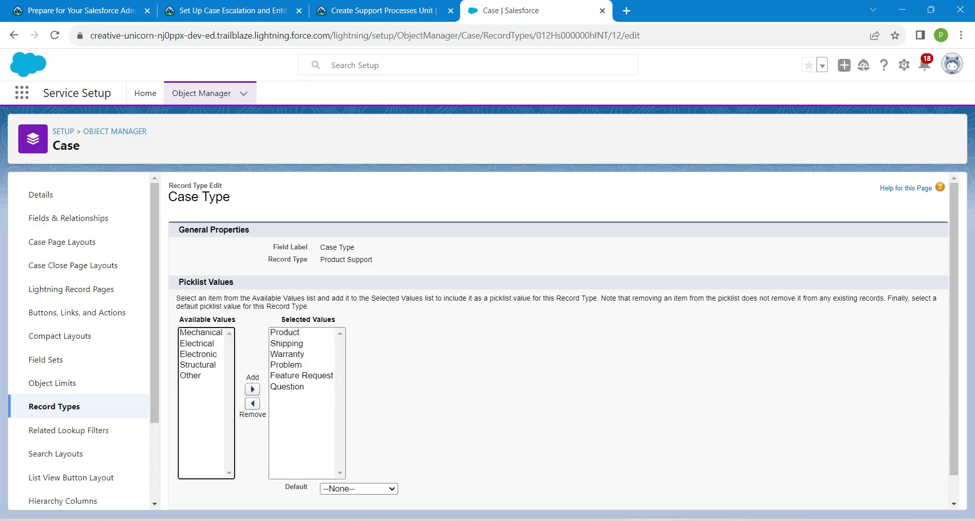
Step: Remove Product, Shipping and Warranty from the Product Support record type's selected Type values
left_click(285, 332)
key("shift+Down")
key("shift+Down")
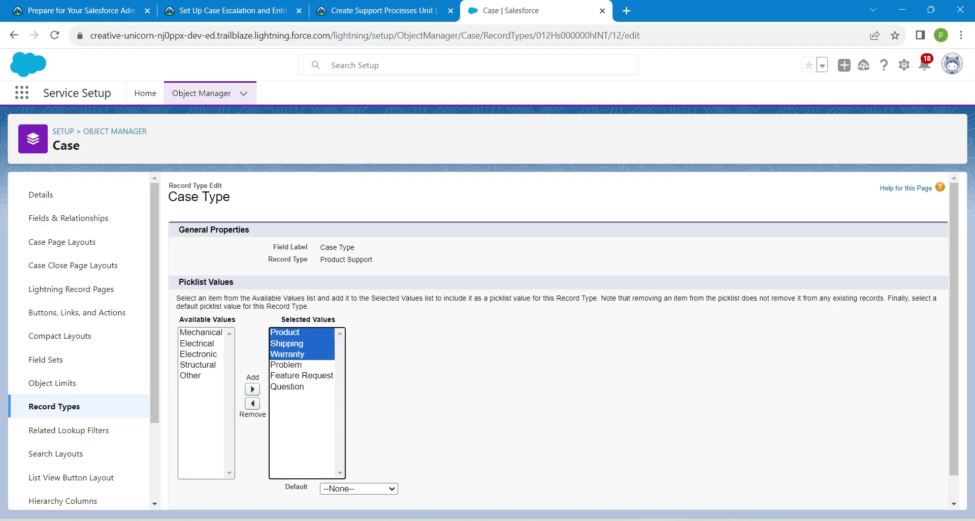
left_click(252, 403)
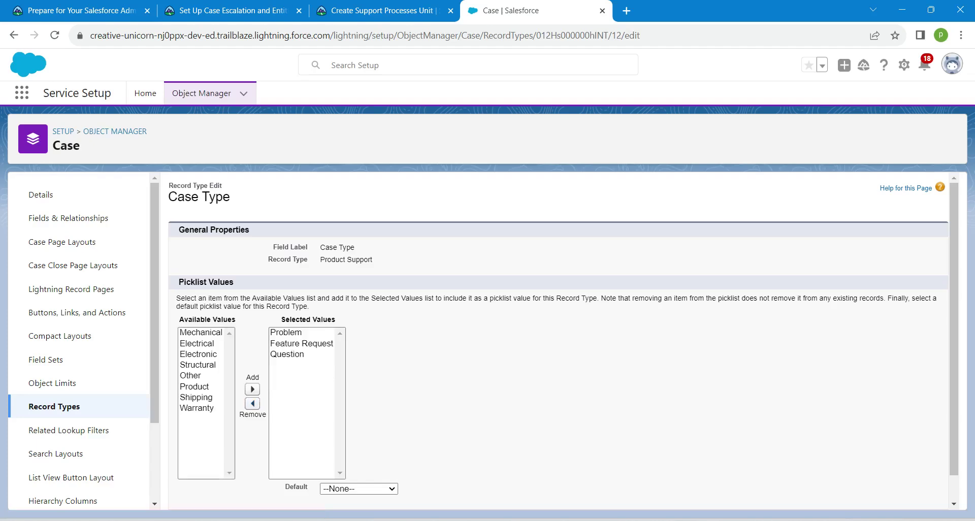
Step: Save the Product Support record type's Type picklist values and open the Service app
scroll(559, 340, "down", 1)
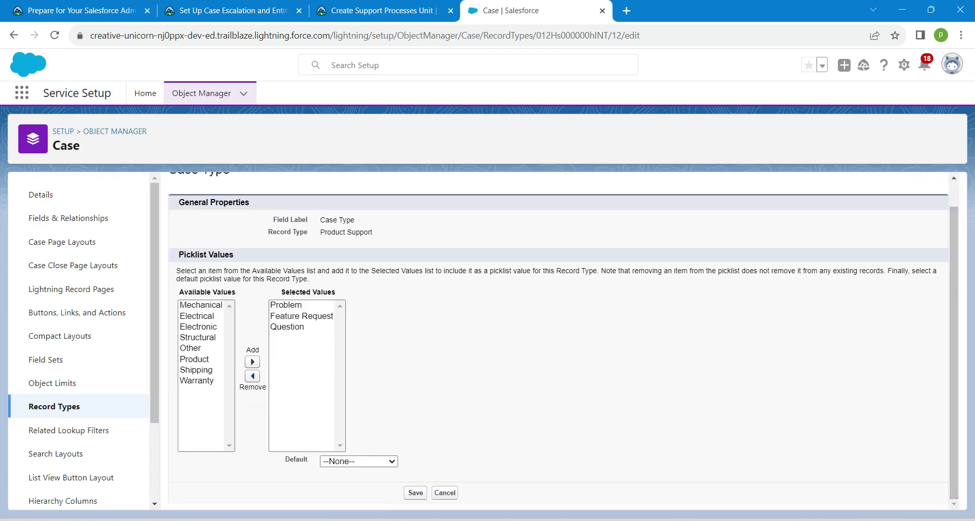
left_click(415, 493)
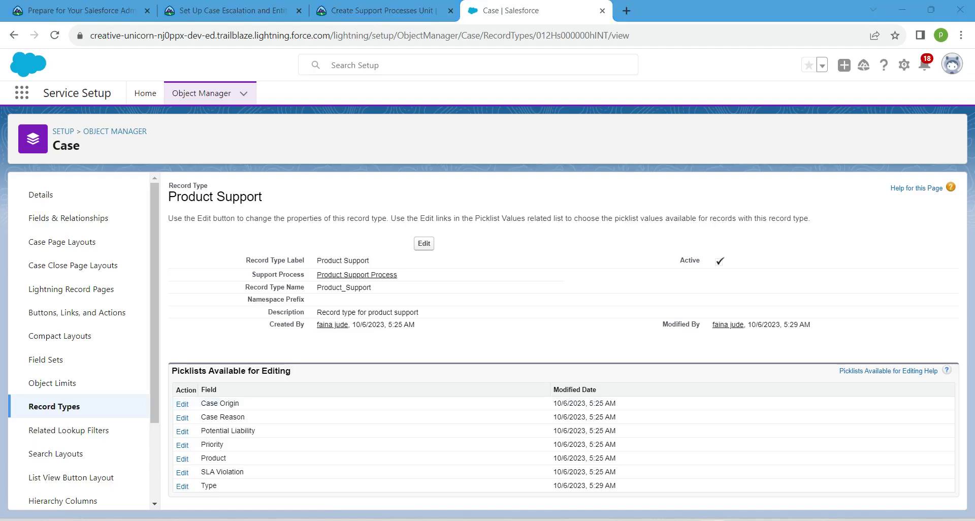
left_click(21, 92)
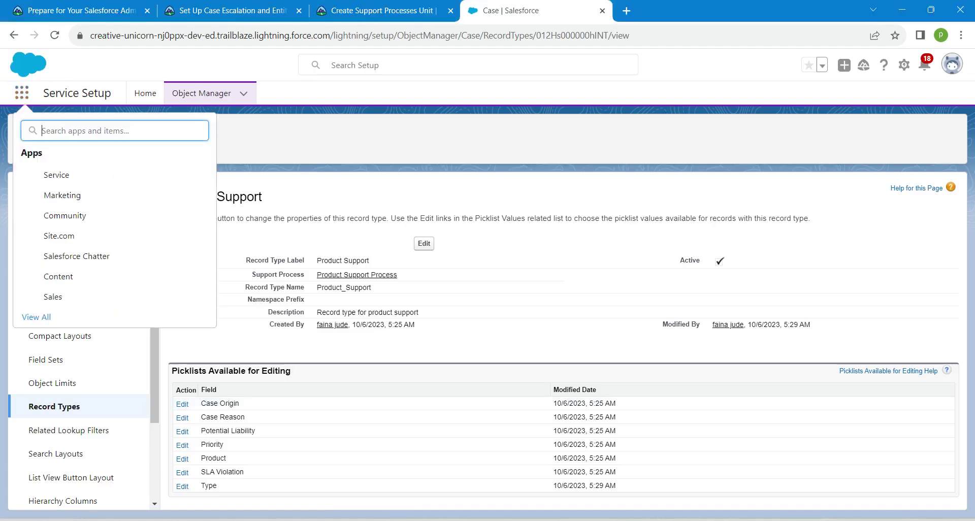
left_click(57, 175)
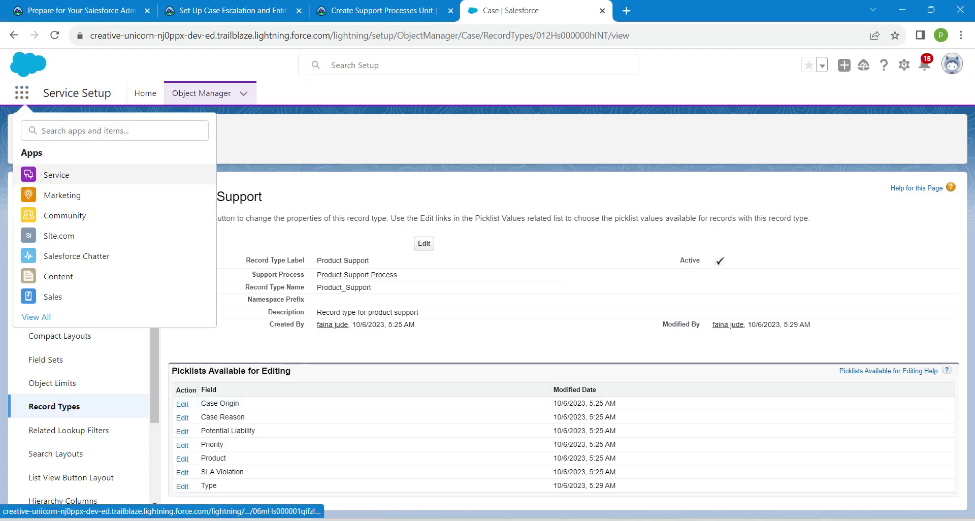
key("Return")
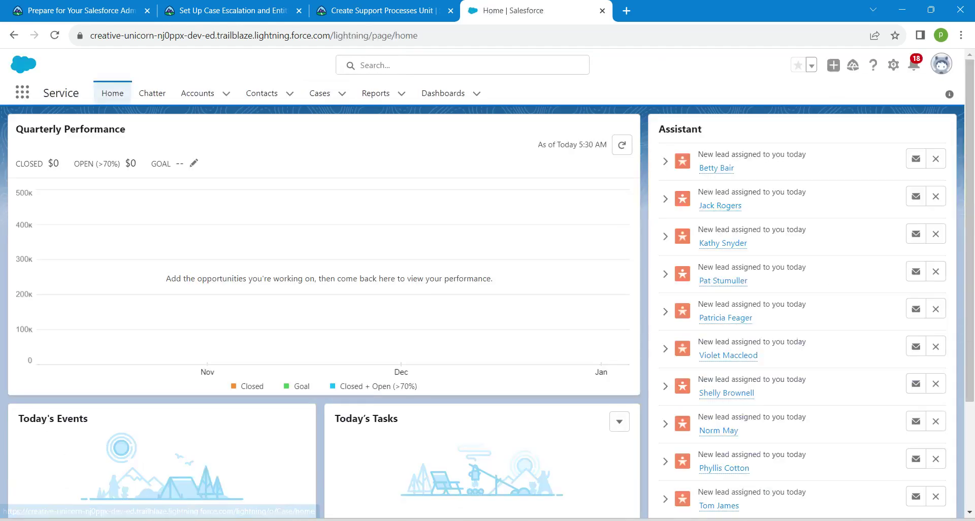
Step: Search all records for the Pyramid Construction Inc. contact by first name and open the contact record
left_click(462, 65)
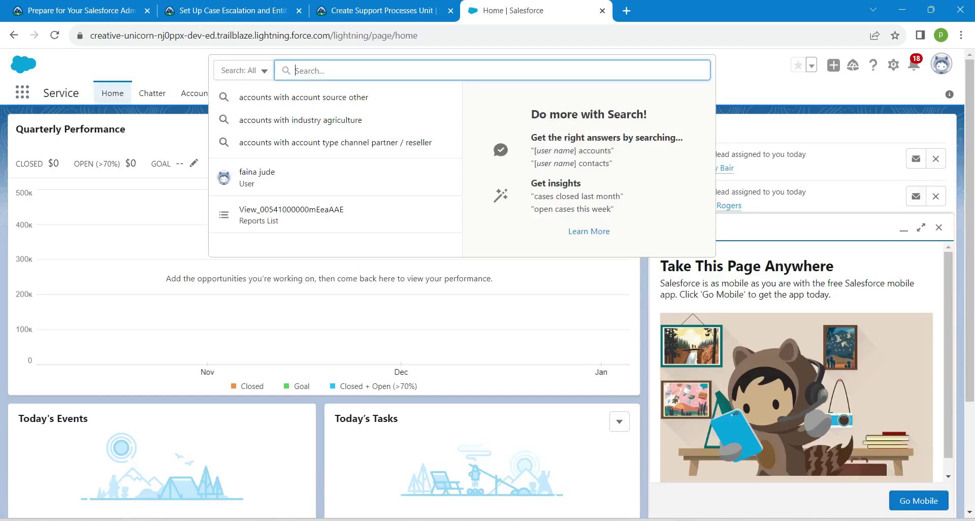
type("pat")
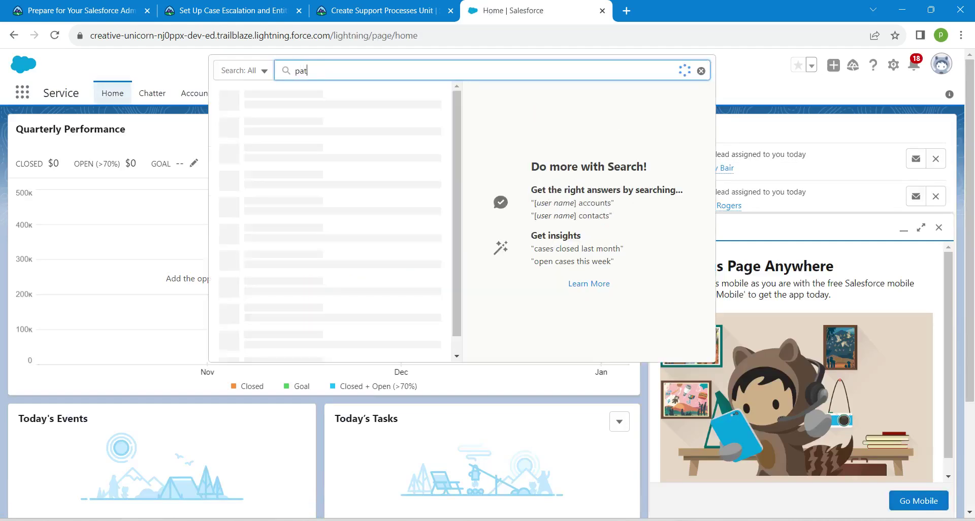
mouse_move(264, 132)
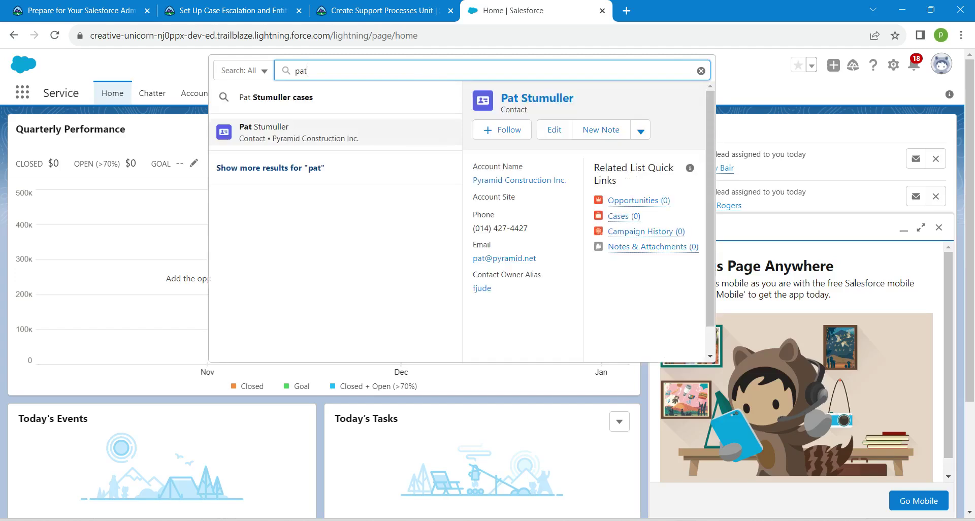
key("Return")
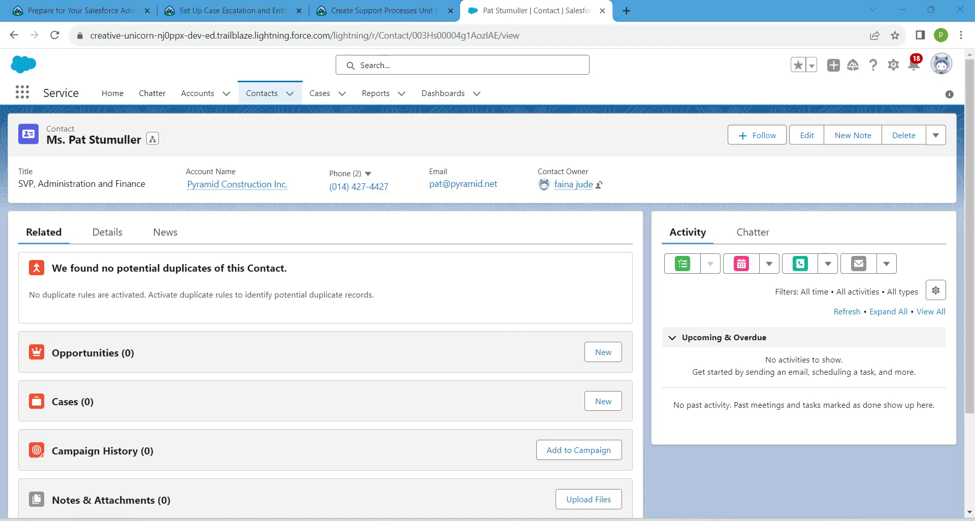
Step: Start a new case from the contact's Cases related list using the Inquiry record type
left_click_drag(50, 402, 95, 402)
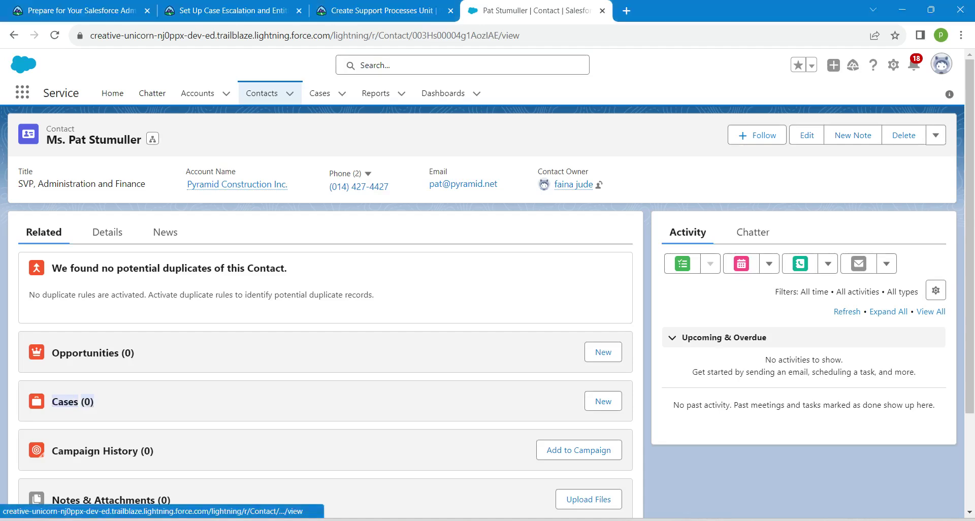
left_click(603, 401)
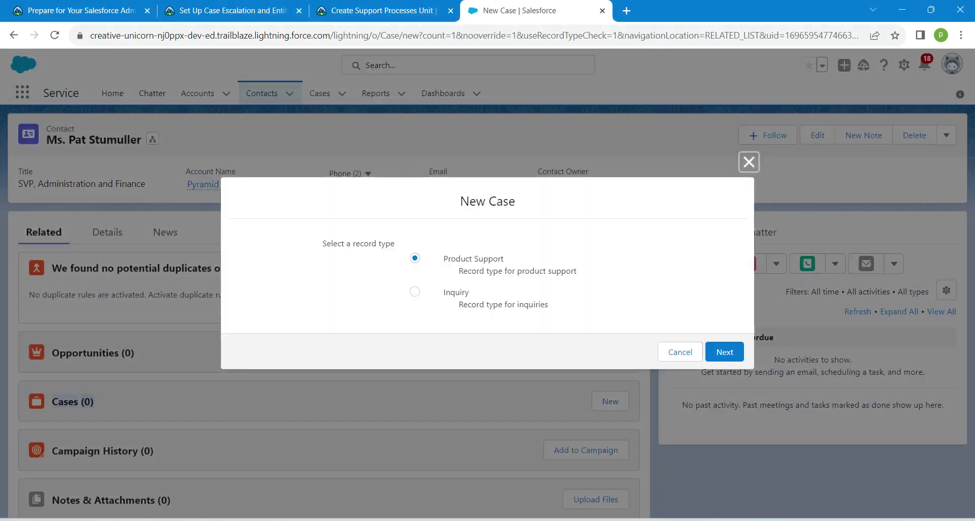
key("Tab")
key("Down")
key("Tab")
key("Tab")
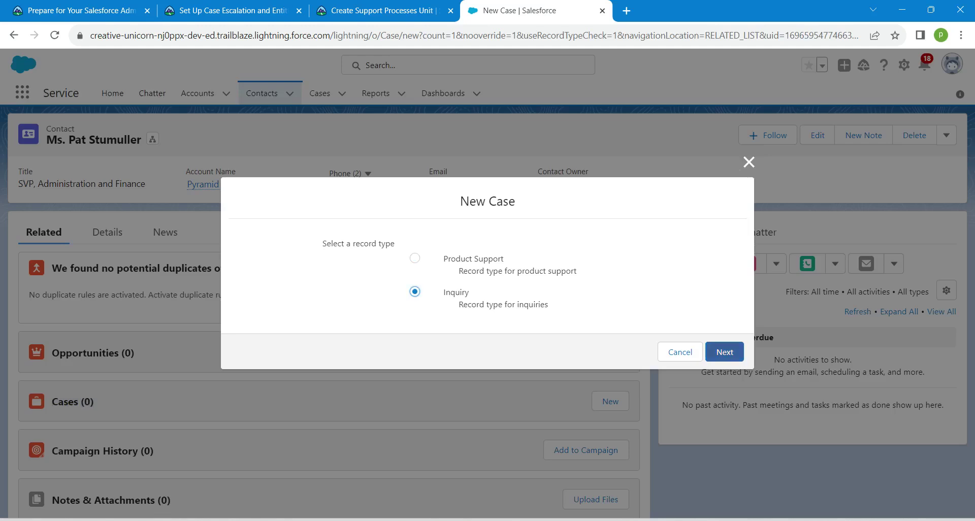
key("Return")
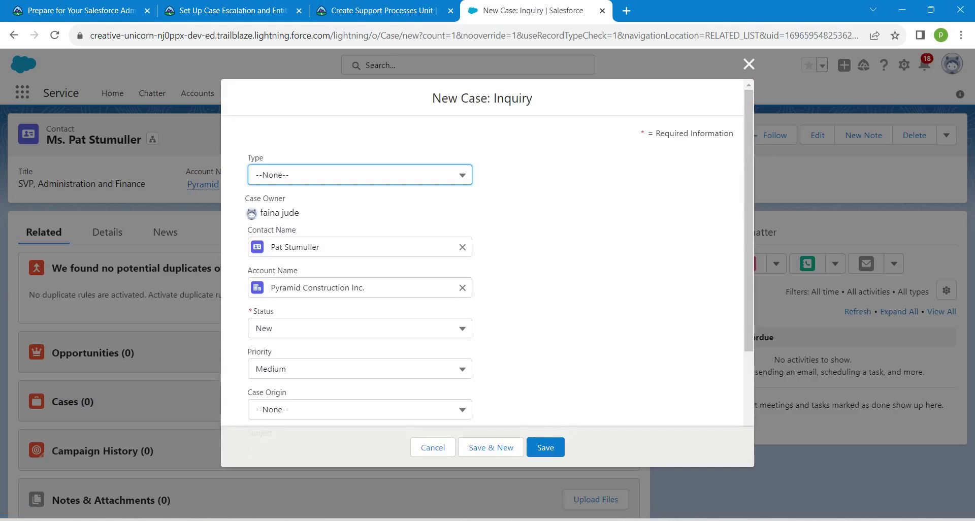
Step: Set the new Inquiry case's Status to Working, Type to Warranty and Case Origin to Phone
left_click(360, 328)
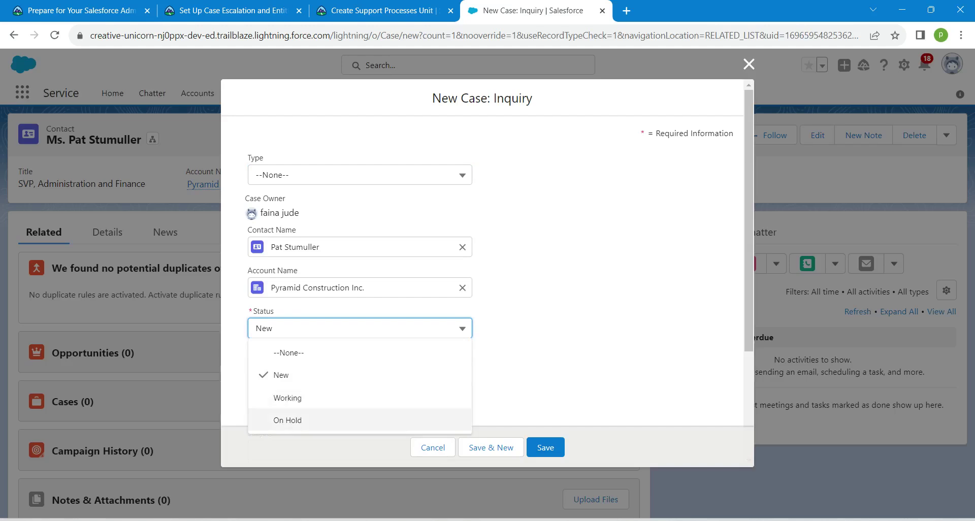
key("Return")
key("Tab")
left_click(360, 175)
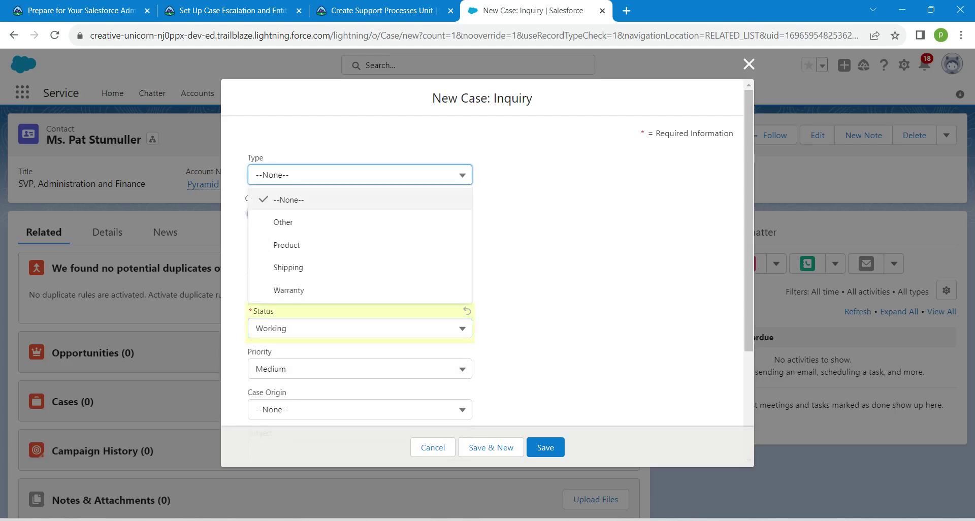
left_click(360, 290)
key("Return")
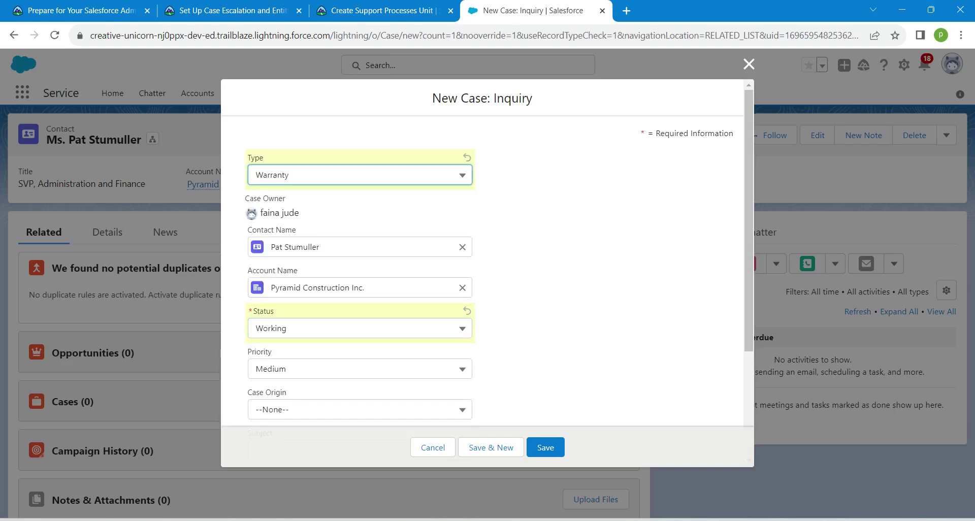
left_click(359, 410)
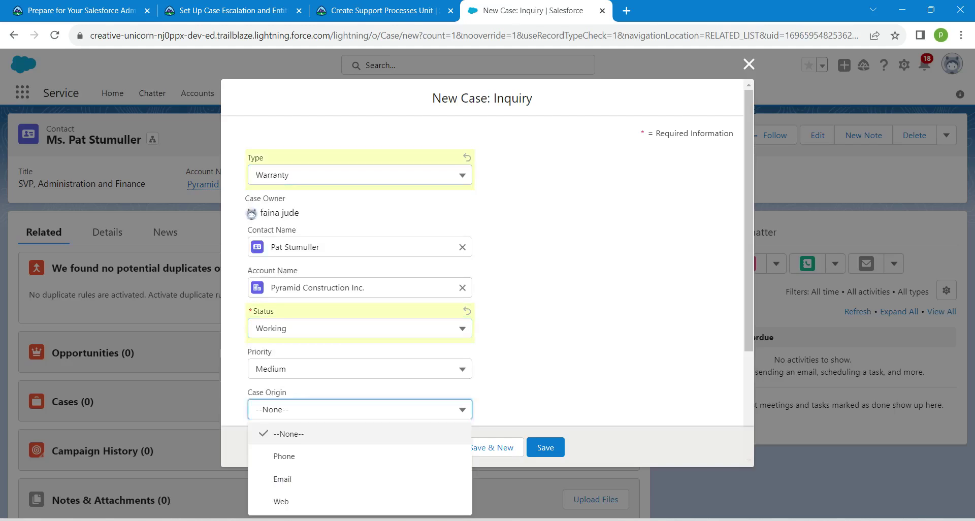
left_click(359, 456)
key("Return")
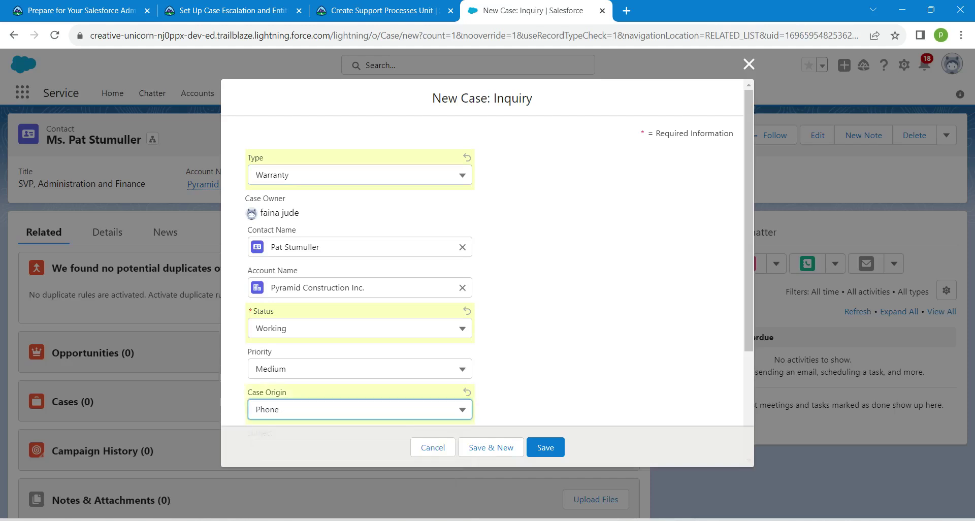
Step: Copy the subject "Warranty inquiry" from the Trailhead instructions into the new case's Subject
scroll(483, 254, "down", 3)
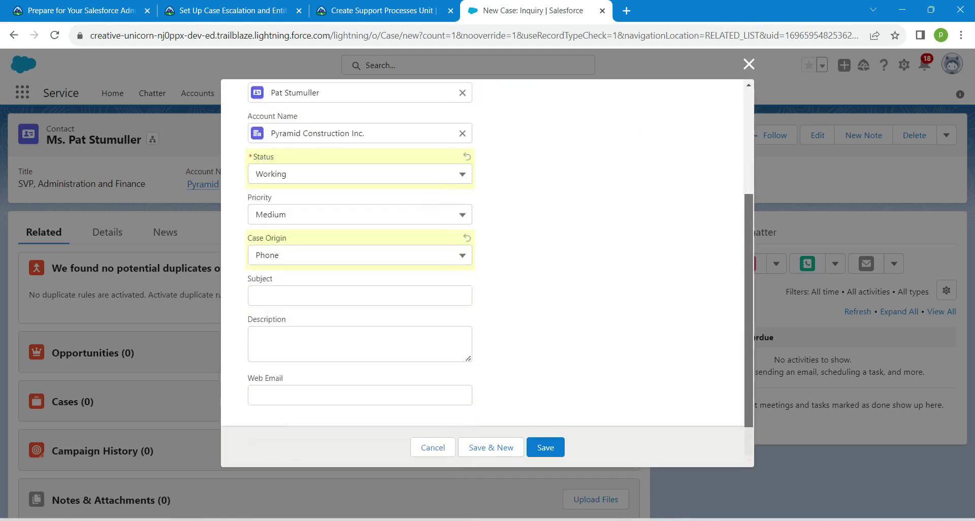
left_click(379, 10)
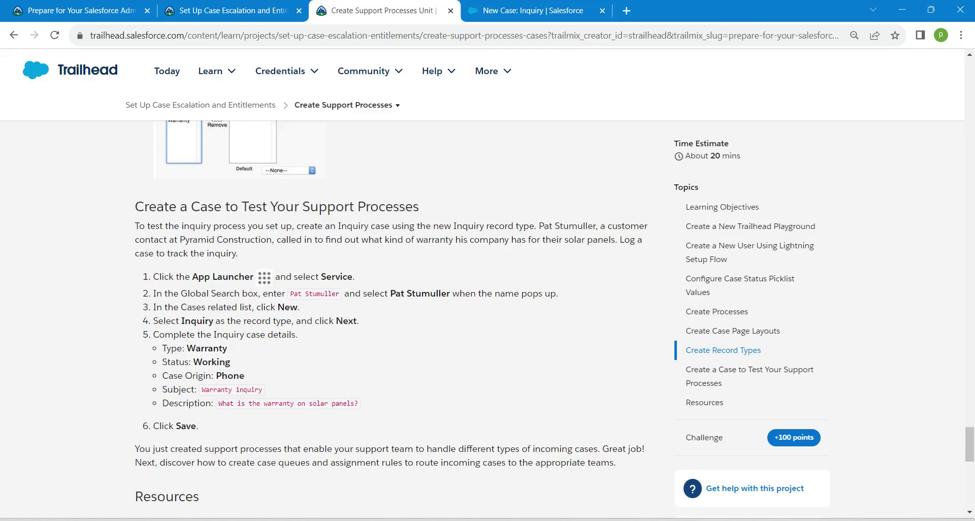
left_click_drag(201, 390, 263, 390)
key("ctrl+c")
left_click(534, 10)
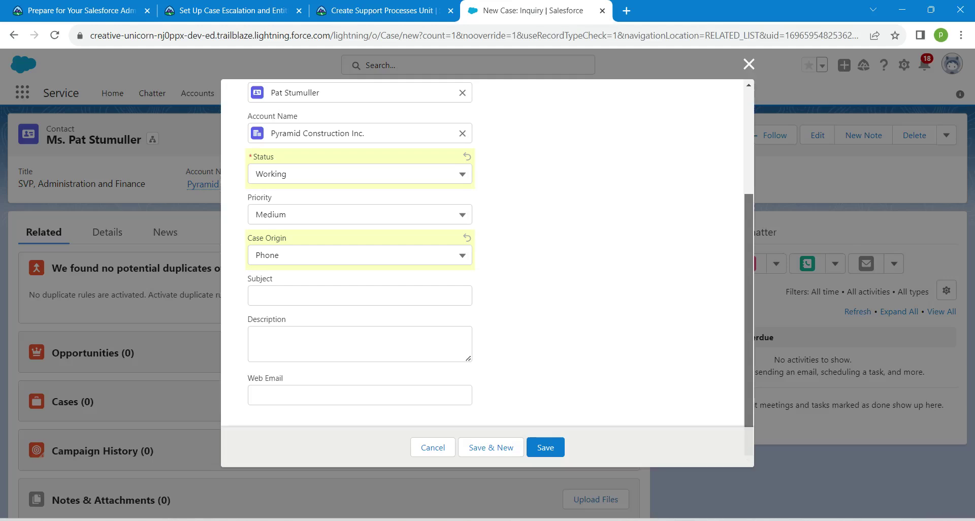
left_click(359, 296)
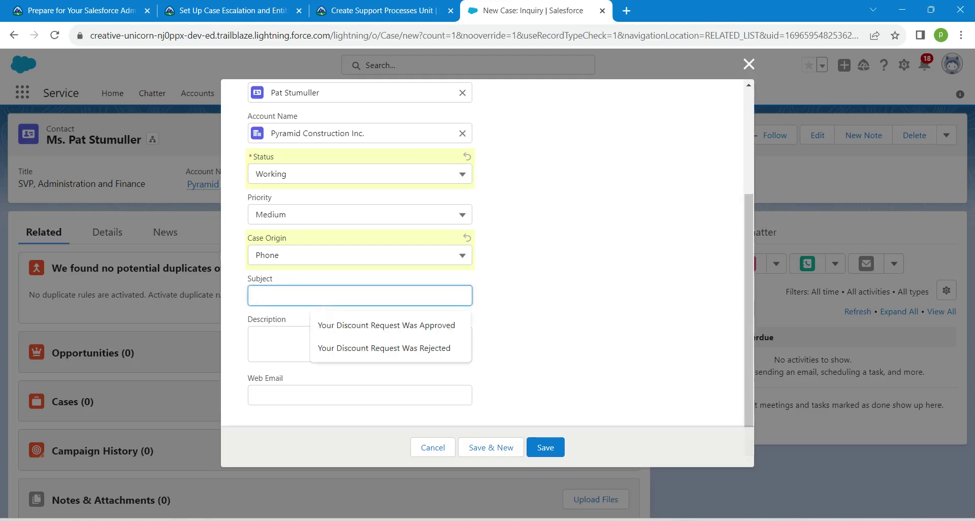
key("ctrl+v")
key("Tab")
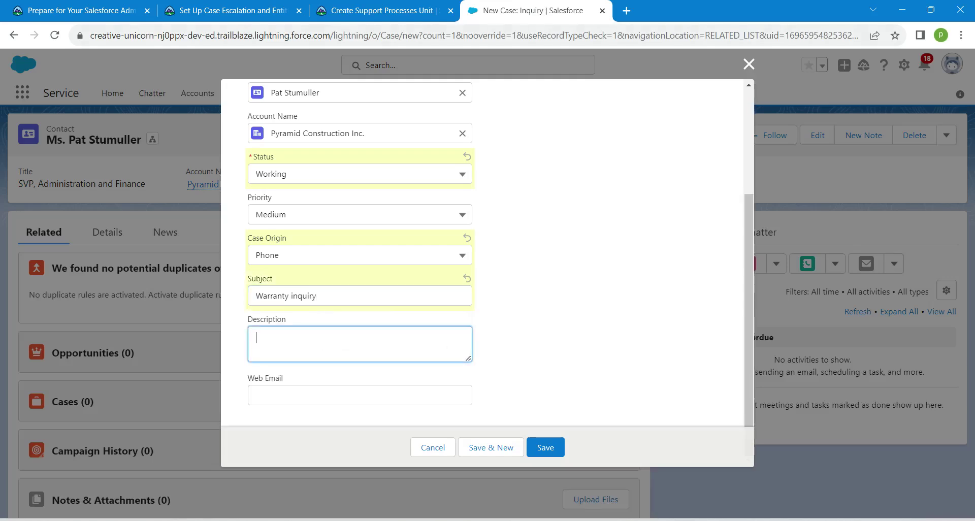
Step: Copy "What is the warranty on solar panels?" from the Trailhead instructions into the case's Description and save the case
left_click(381, 10)
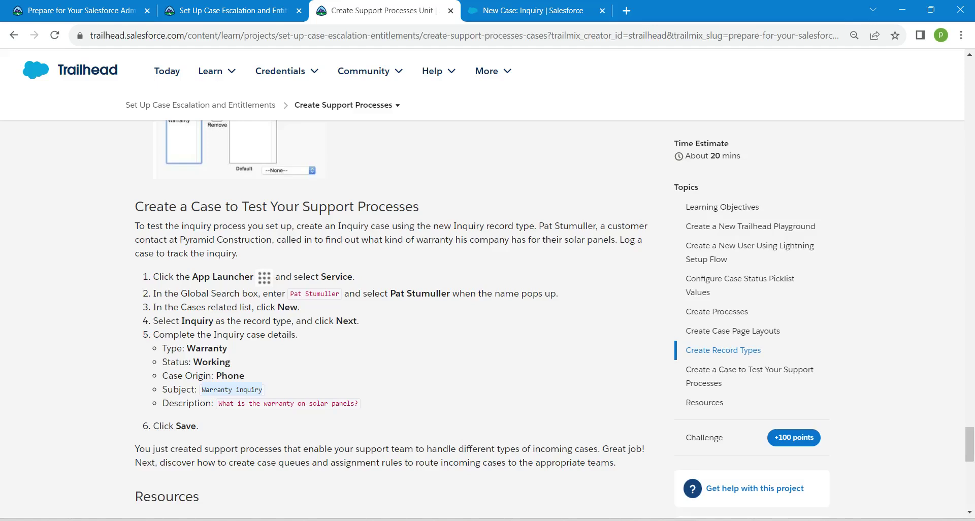
left_click_drag(218, 403, 358, 404)
key("ctrl+c")
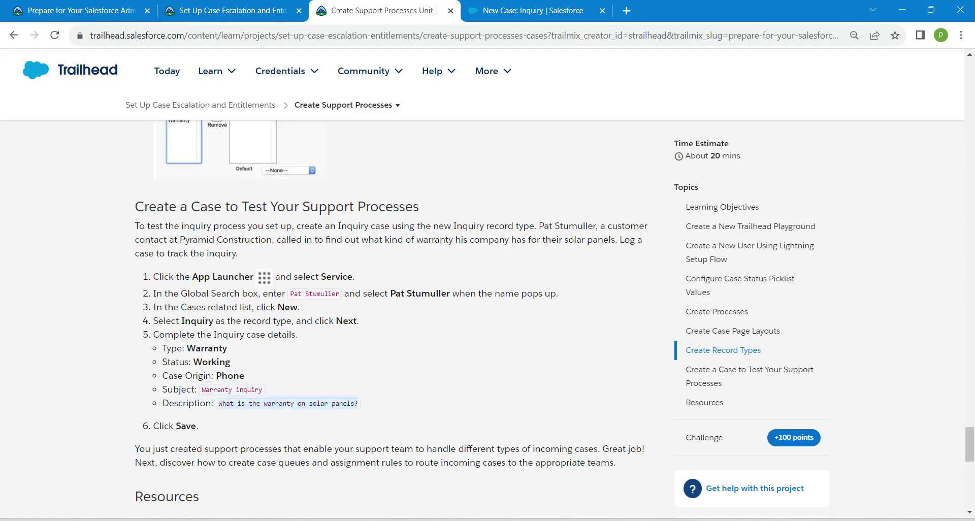
left_click(531, 10)
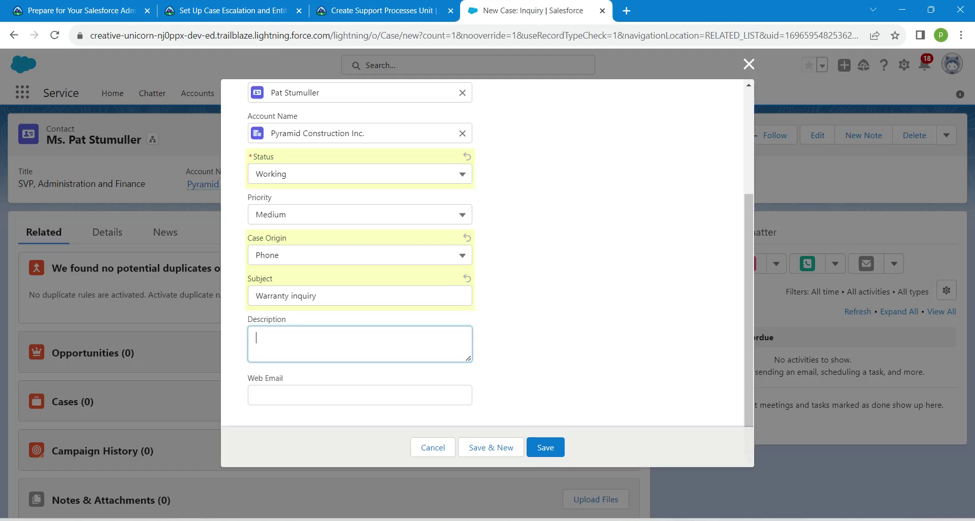
key("ctrl+v")
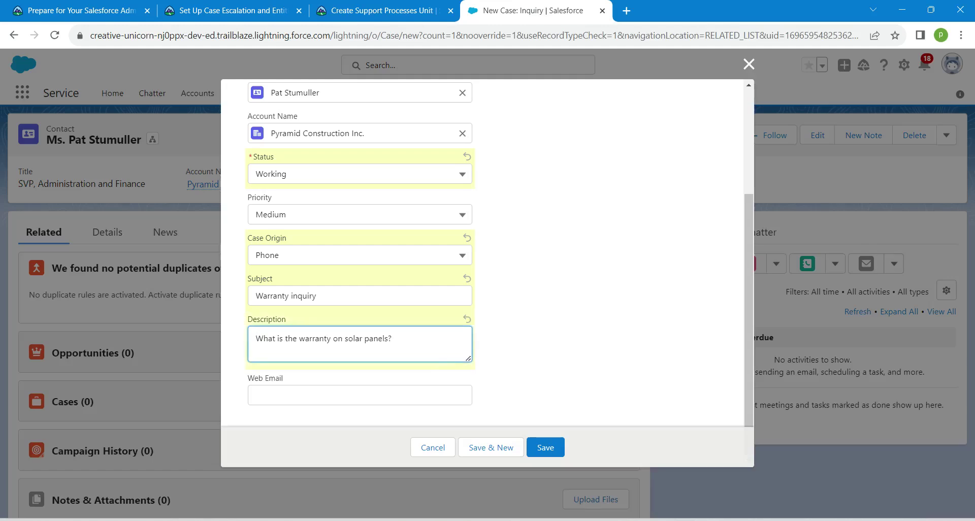
left_click(546, 447)
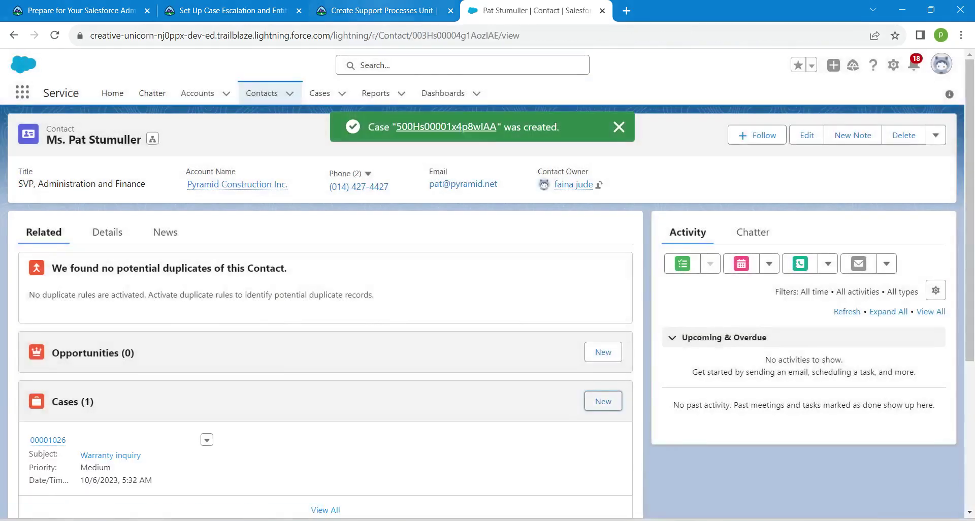
Step: Verify the Create Support Processes step on Trailhead and reload the Set Up Case Escalation and Entitlements project page
left_click(382, 10)
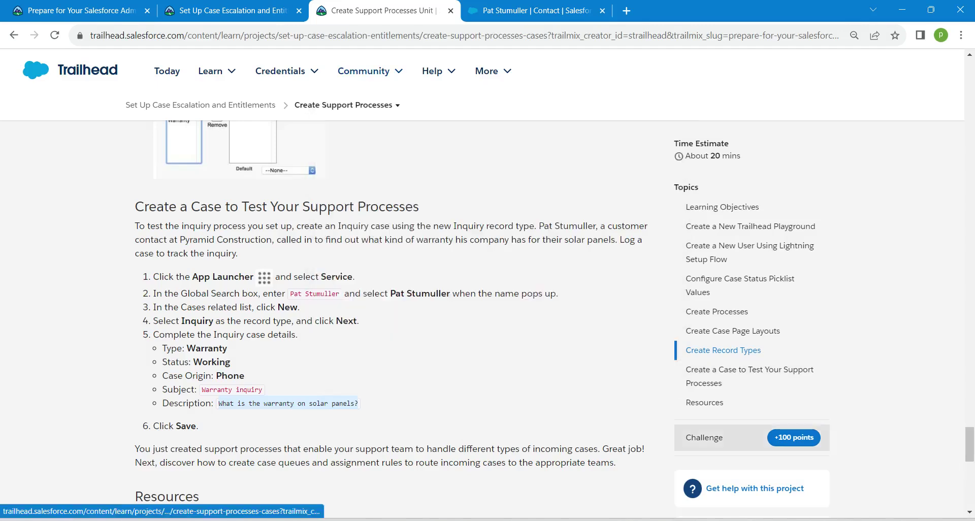
scroll(752, 437, "down", 1)
left_click(752, 438)
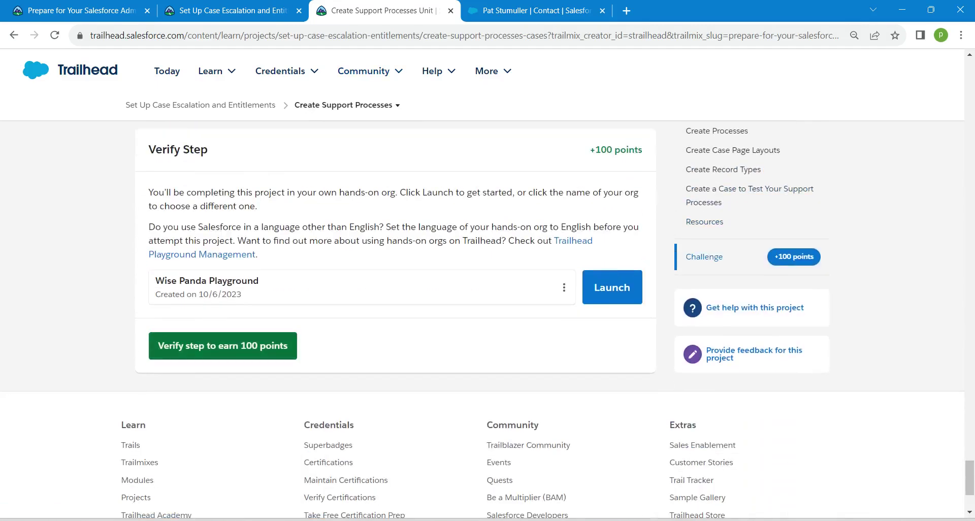
left_click(222, 346)
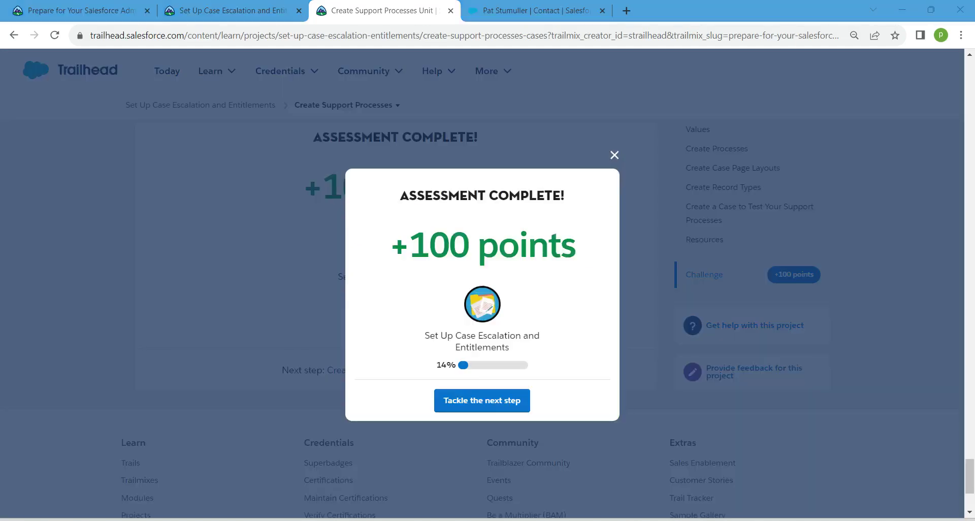
left_click(229, 10)
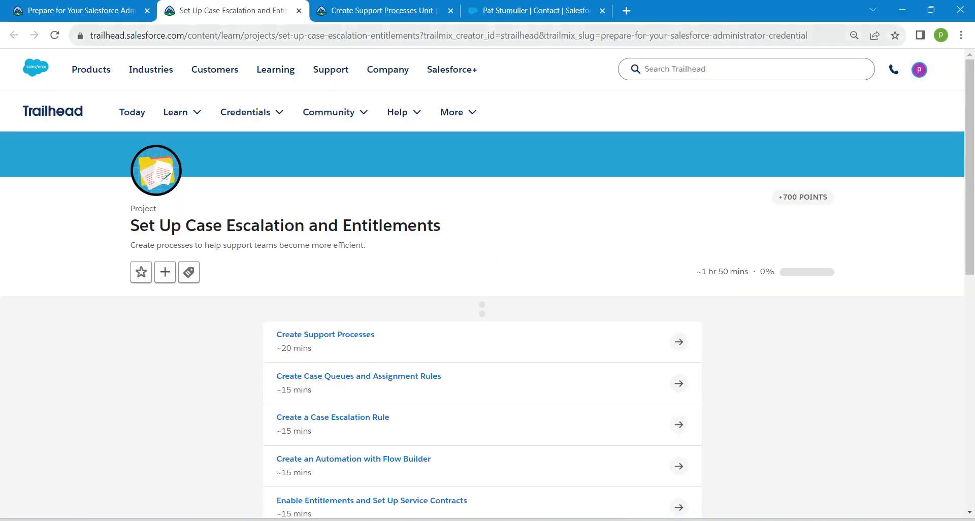
left_click(54, 35)
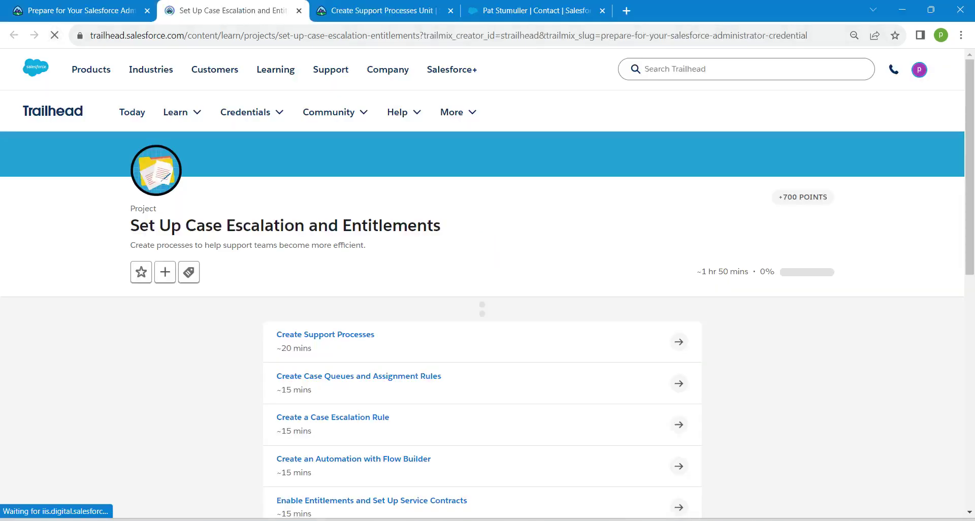